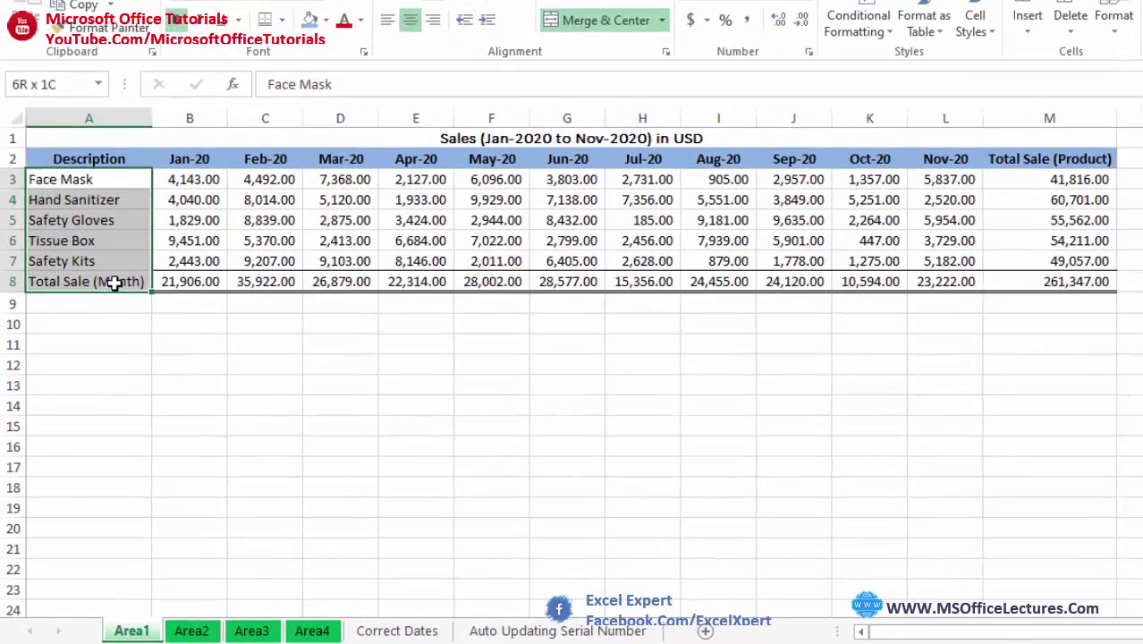
# Examine the monthly sales tables on the Area1, Area2, Area3 and Area4 sheets and compare their layout
pyautogui.moveTo(180, 184); pyautogui.dragTo(606, 160)
pyautogui.moveTo(650, 126); pyautogui.dragTo(969, 170)
pyautogui.click(823, 214)
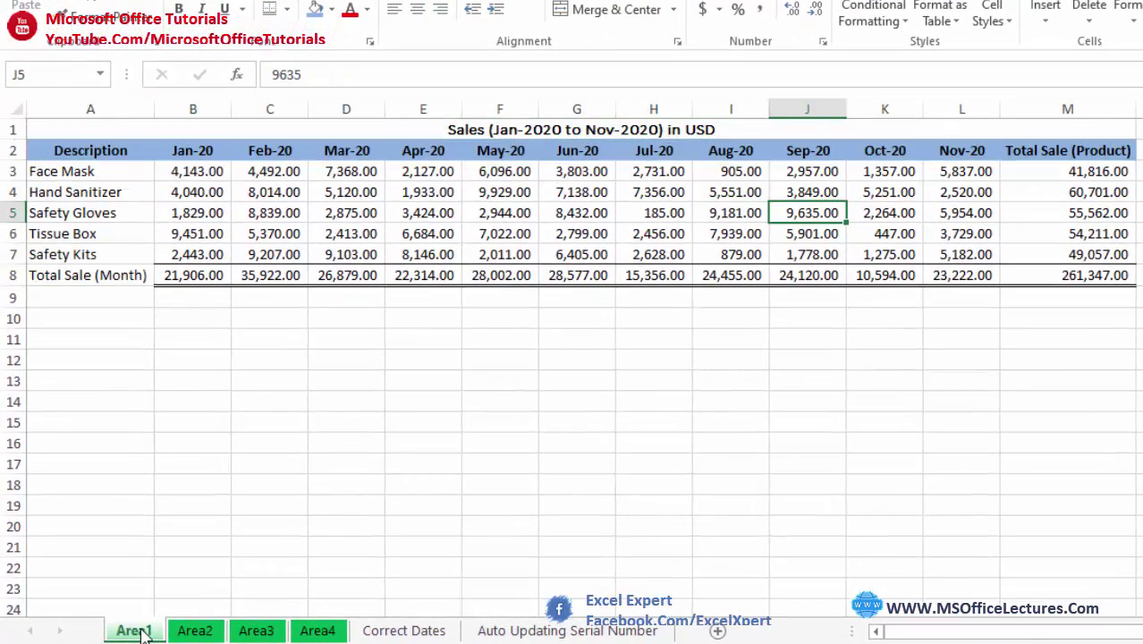
pyautogui.click(214, 630)
pyautogui.click(257, 631)
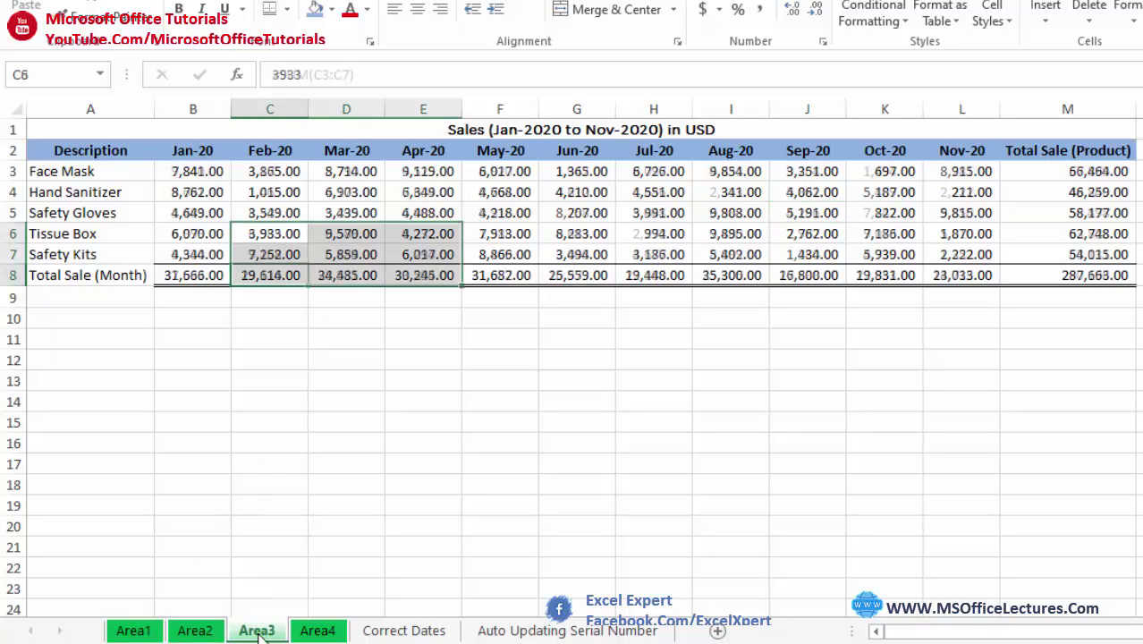
pyautogui.click(317, 631)
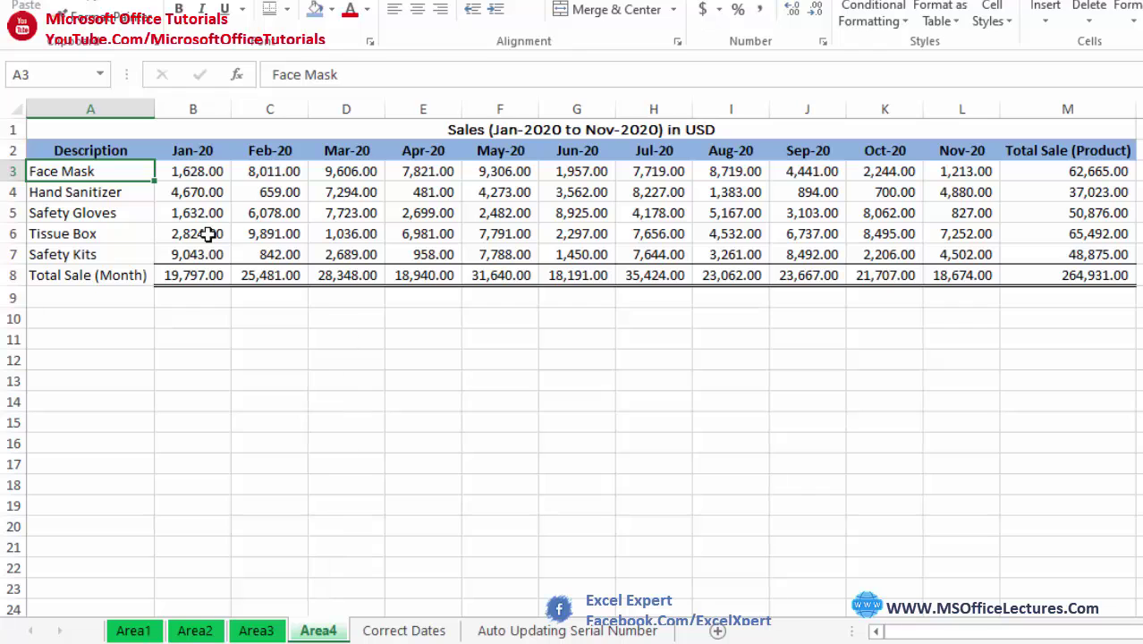
pyautogui.moveTo(212, 235); pyautogui.dragTo(273, 256)
pyautogui.click(192, 568)
pyautogui.click(133, 631)
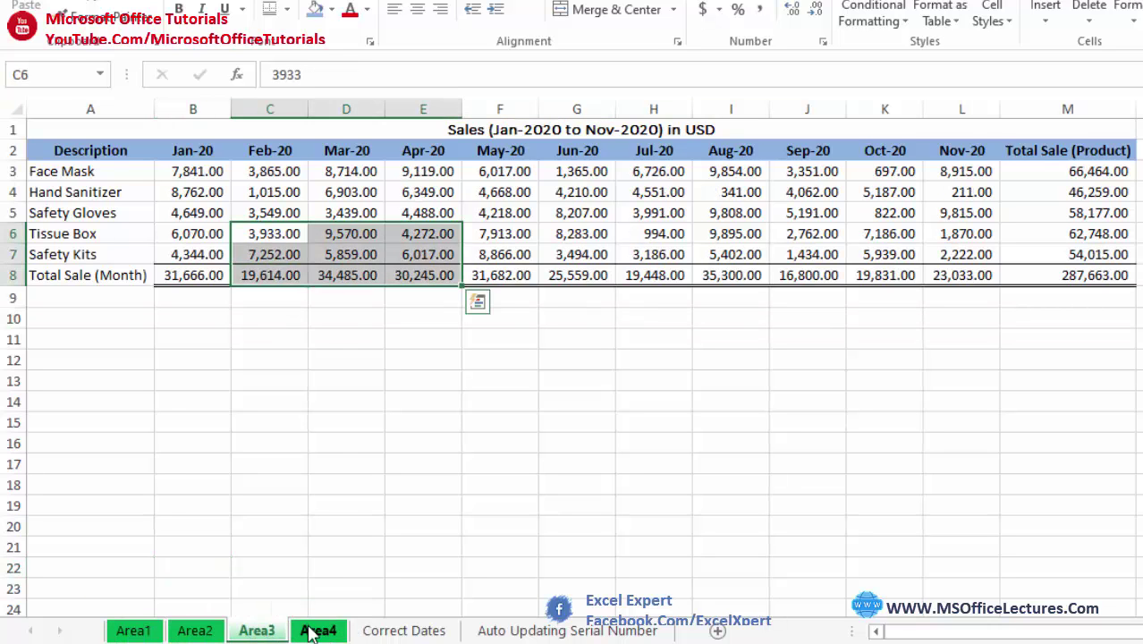
# Add a new worksheet directly after Area4 and name it Total Sales
pyautogui.click(313, 631)
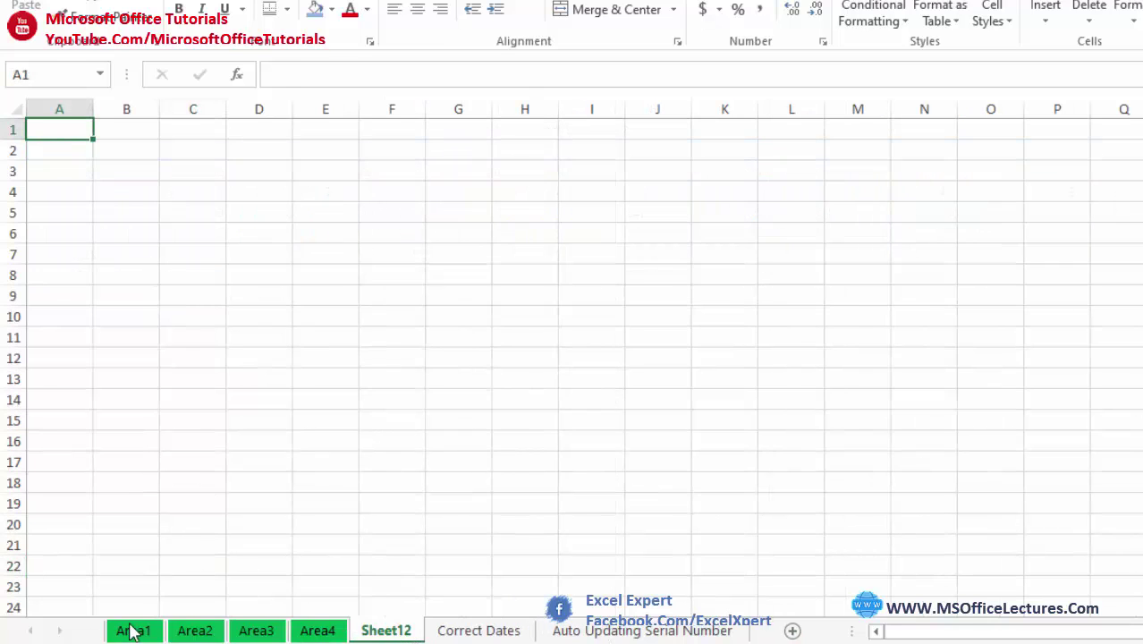
pyautogui.doubleClick(395, 631)
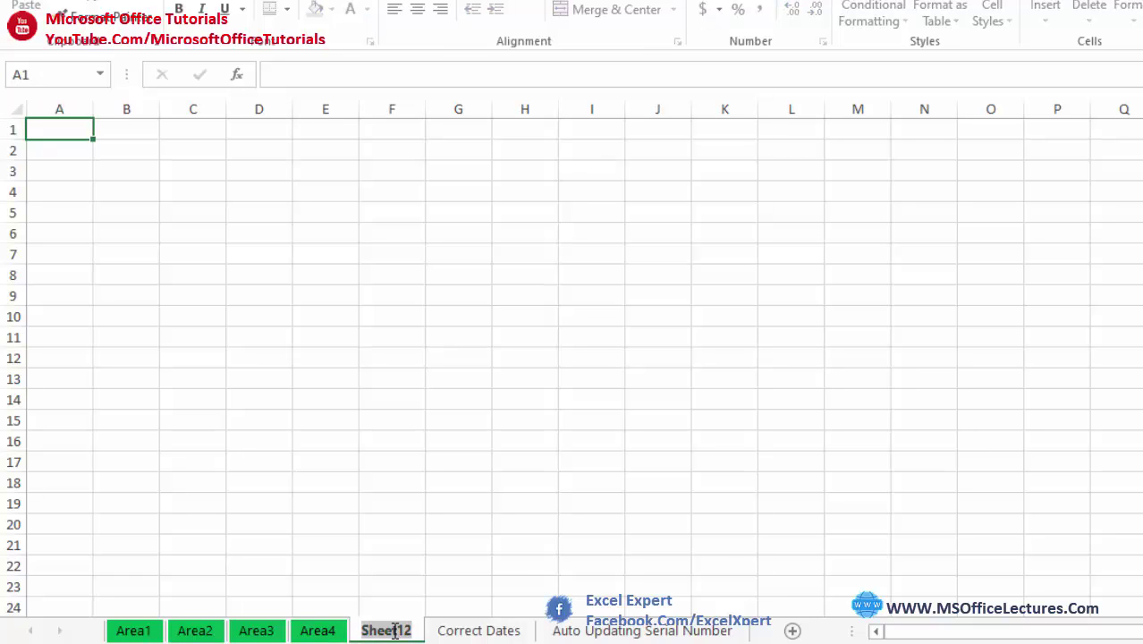
pyautogui.write('T')
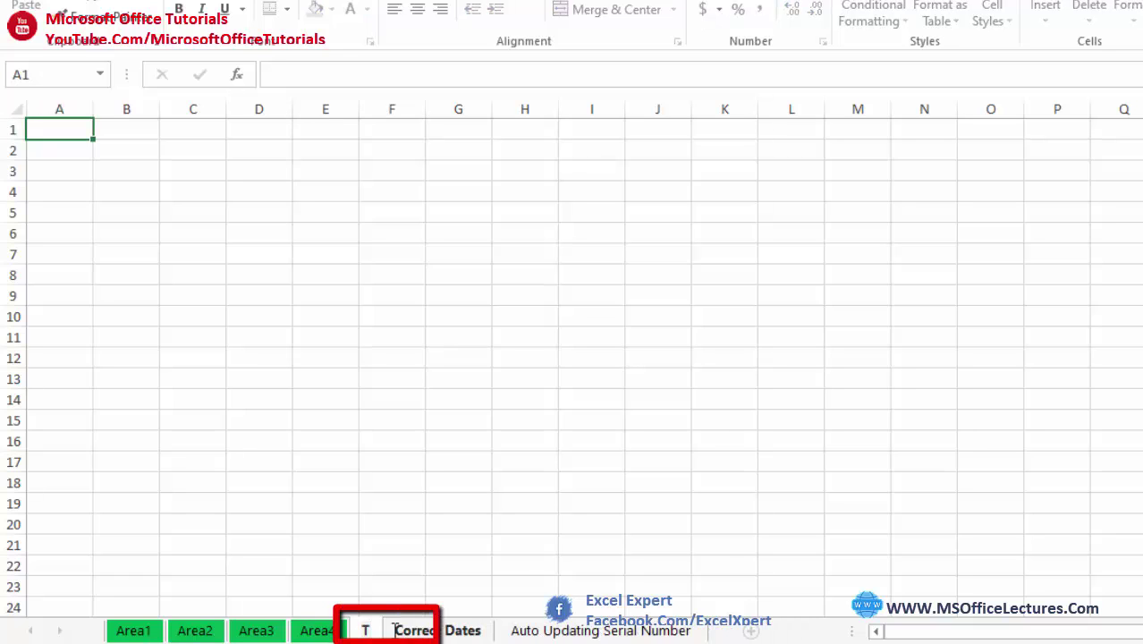
pyautogui.write('otal Sales')
pyautogui.click(391, 545)
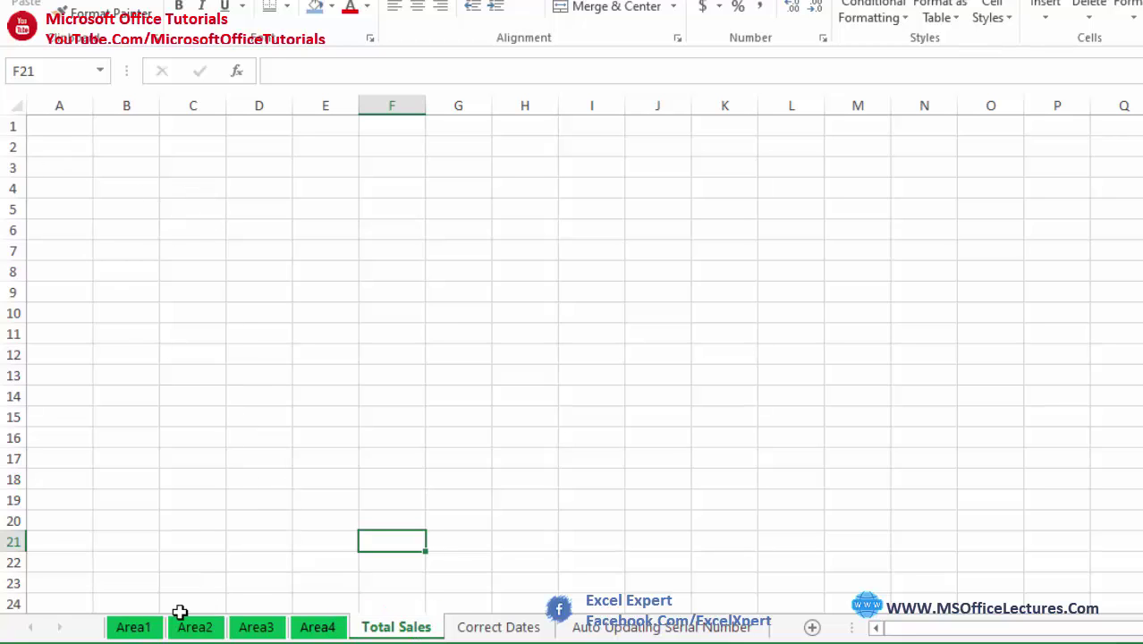
# Copy the sales table A1:M8 from Area1 and paste it as values at cell A1 of Total Sales
pyautogui.click(136, 627)
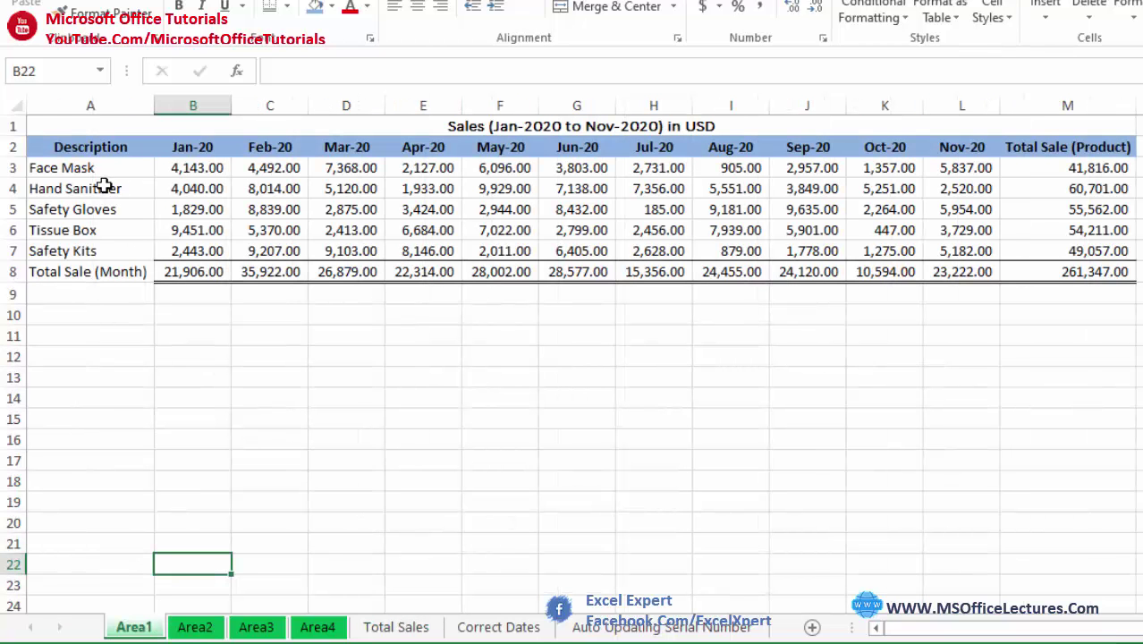
pyautogui.moveTo(67, 123); pyautogui.dragTo(291, 273)
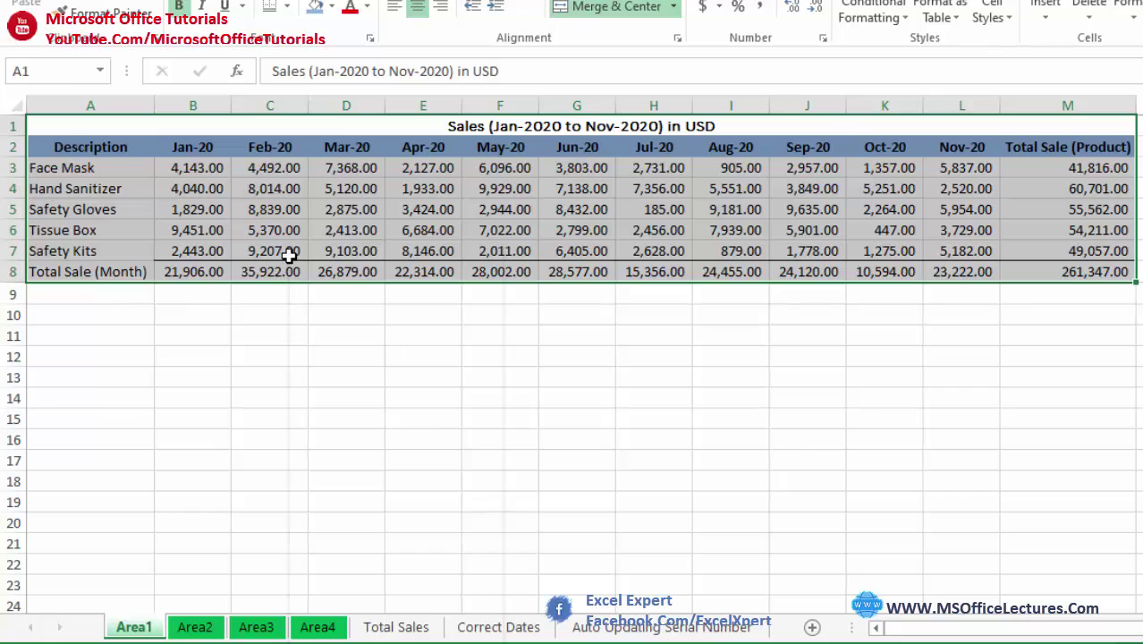
pyautogui.rightClick(289, 256)
pyautogui.click(324, 282)
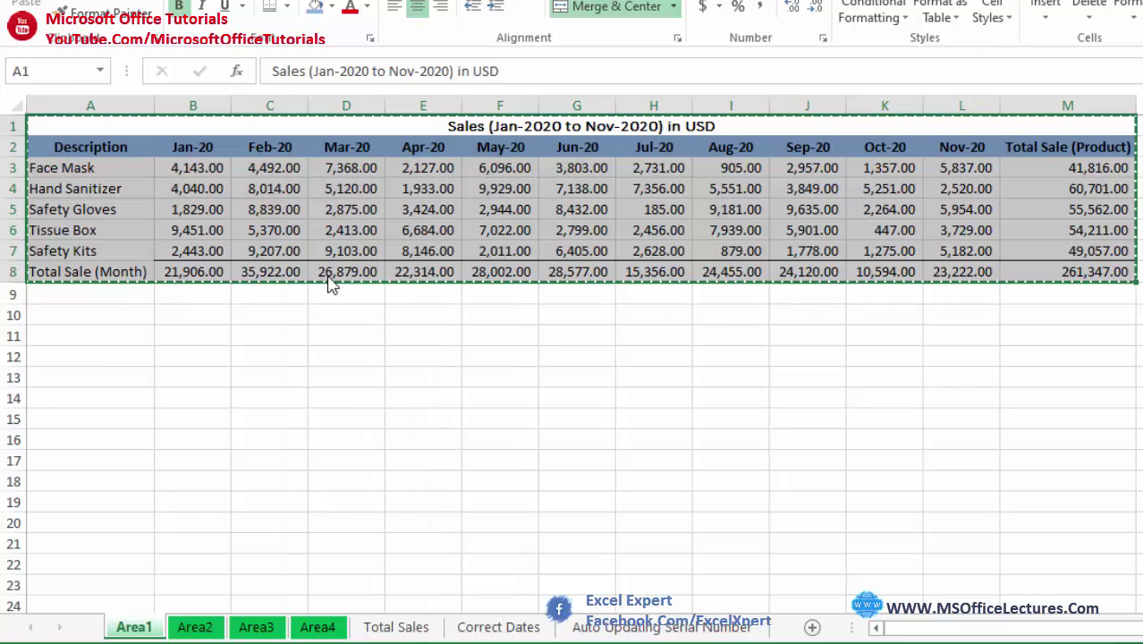
pyautogui.click(398, 629)
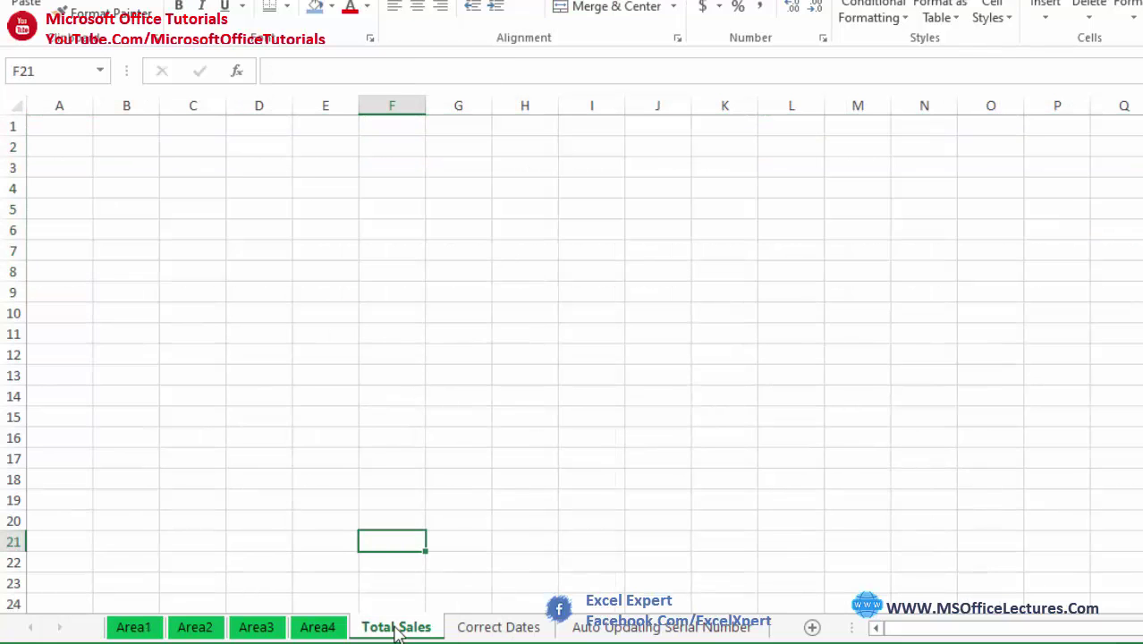
pyautogui.click(63, 127)
pyautogui.rightClick(63, 127)
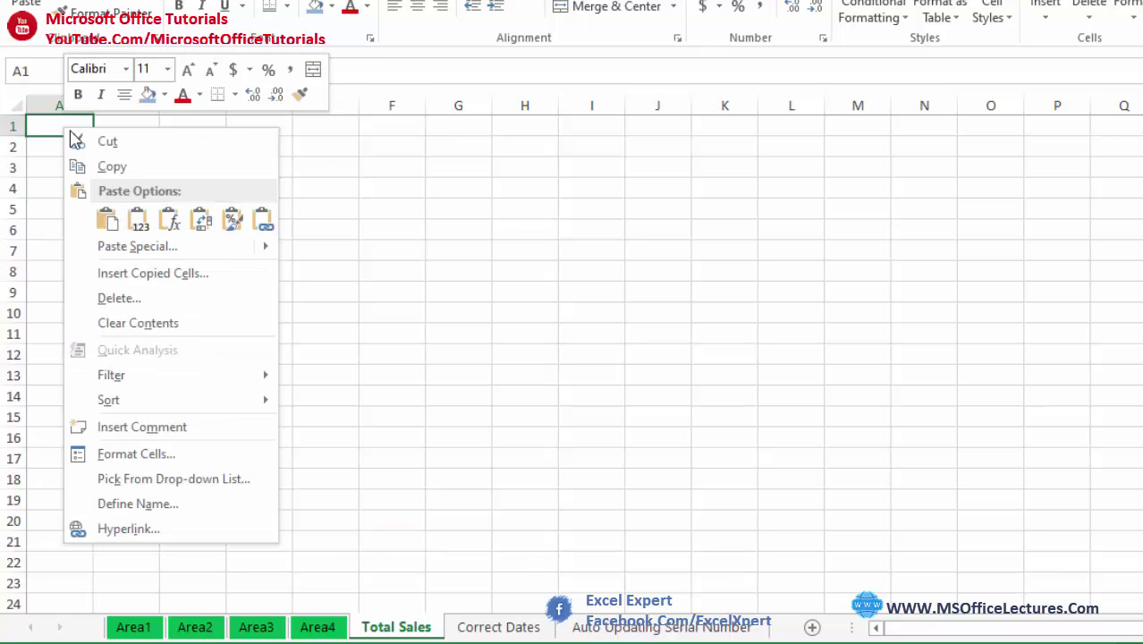
pyautogui.click(140, 227)
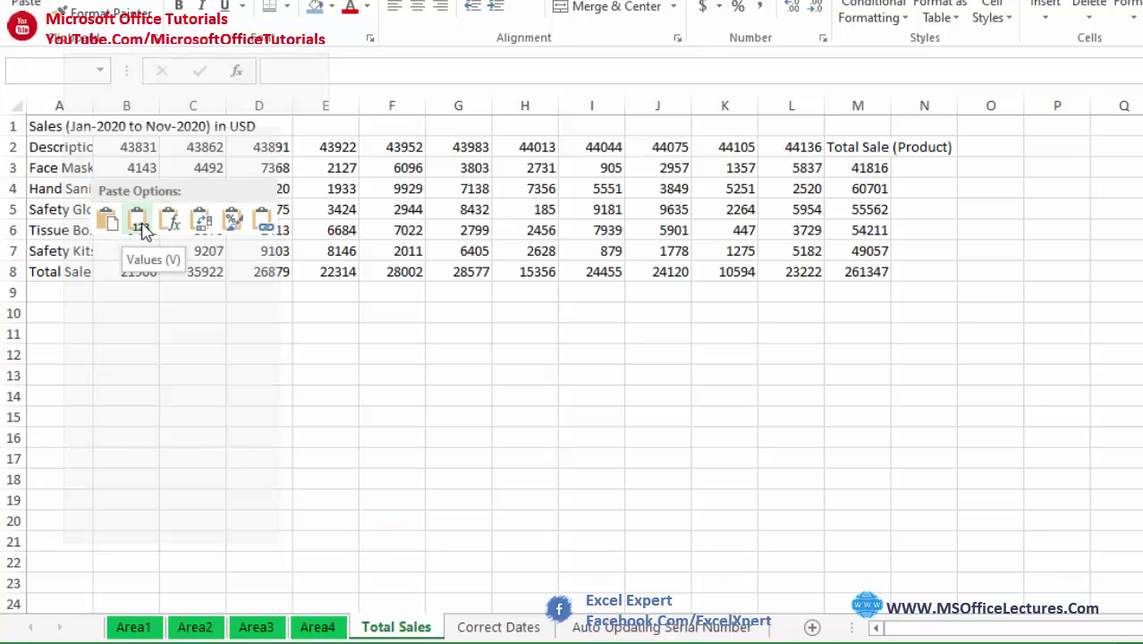
# Apply the copied Area1 table's formats to the pasted table on Total Sales with Paste Special
pyautogui.rightClick(48, 125)
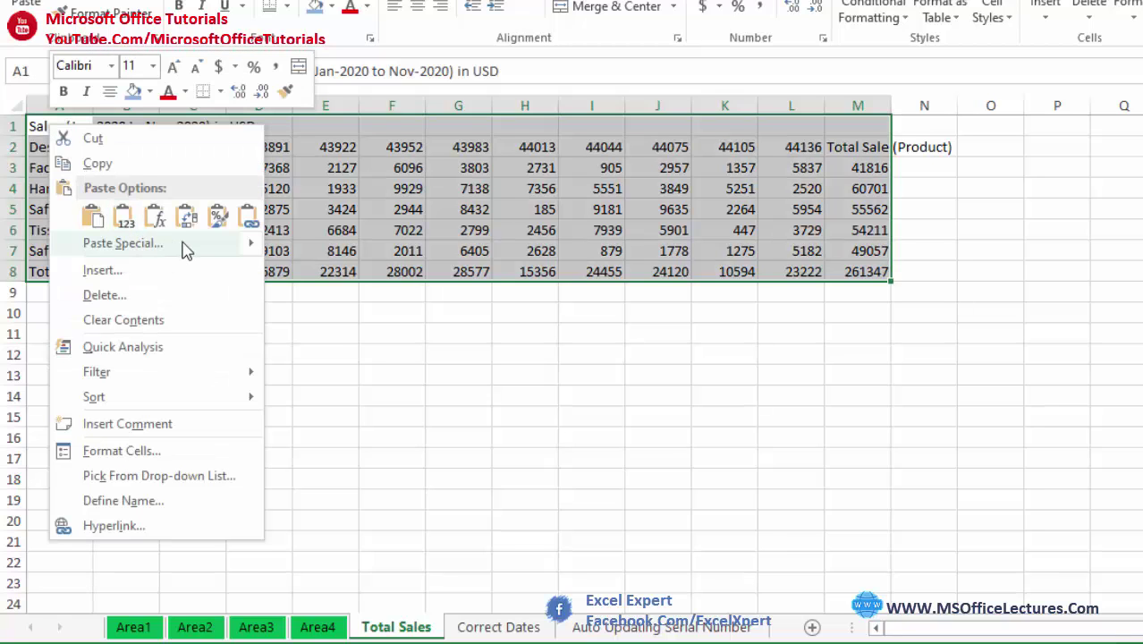
pyautogui.moveTo(190, 250)
pyautogui.click(322, 444)
pyautogui.moveTo(301, 271); pyautogui.dragTo(336, 167)
pyautogui.click(173, 274)
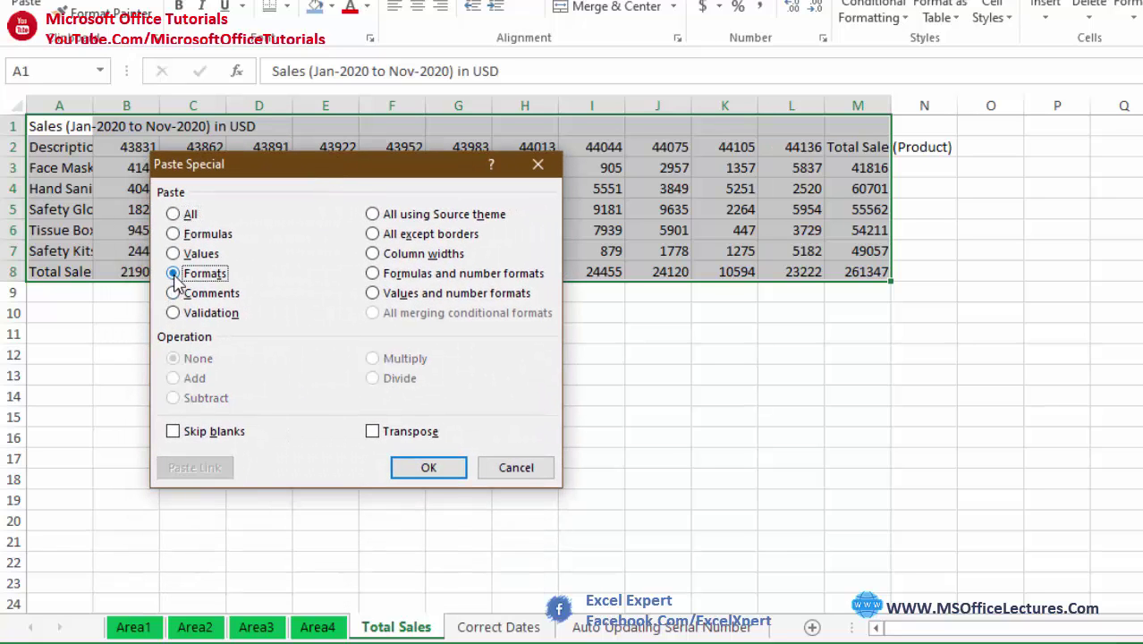
pyautogui.click(433, 468)
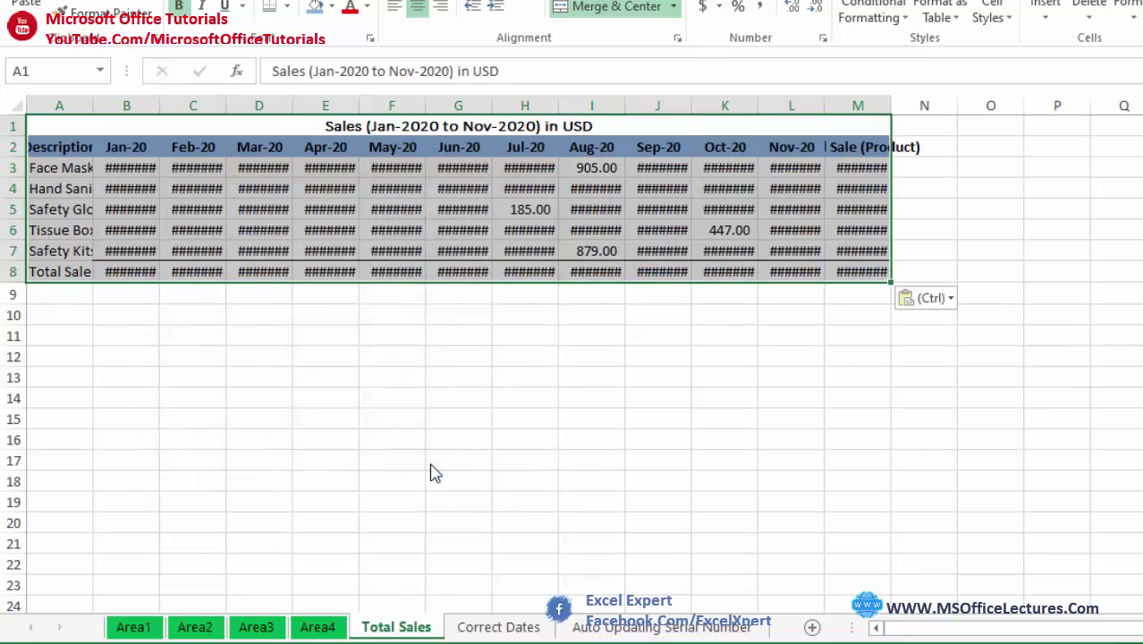
# AutoFit the width of all columns on the Total Sales sheet
pyautogui.click(18, 105)
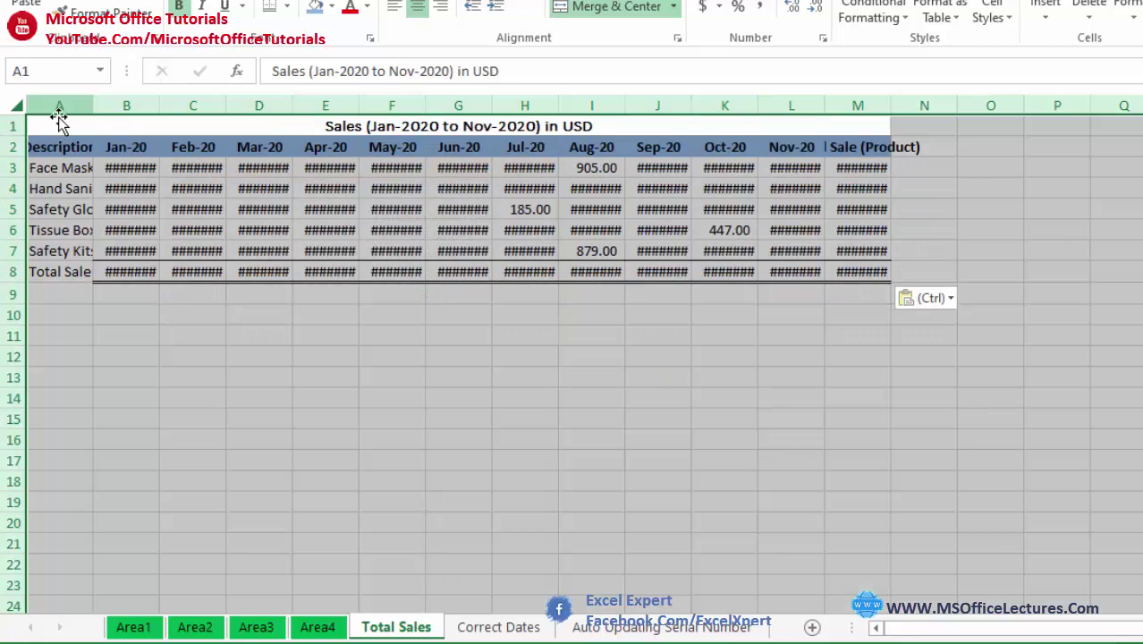
pyautogui.doubleClick(97, 109)
pyautogui.click(165, 193)
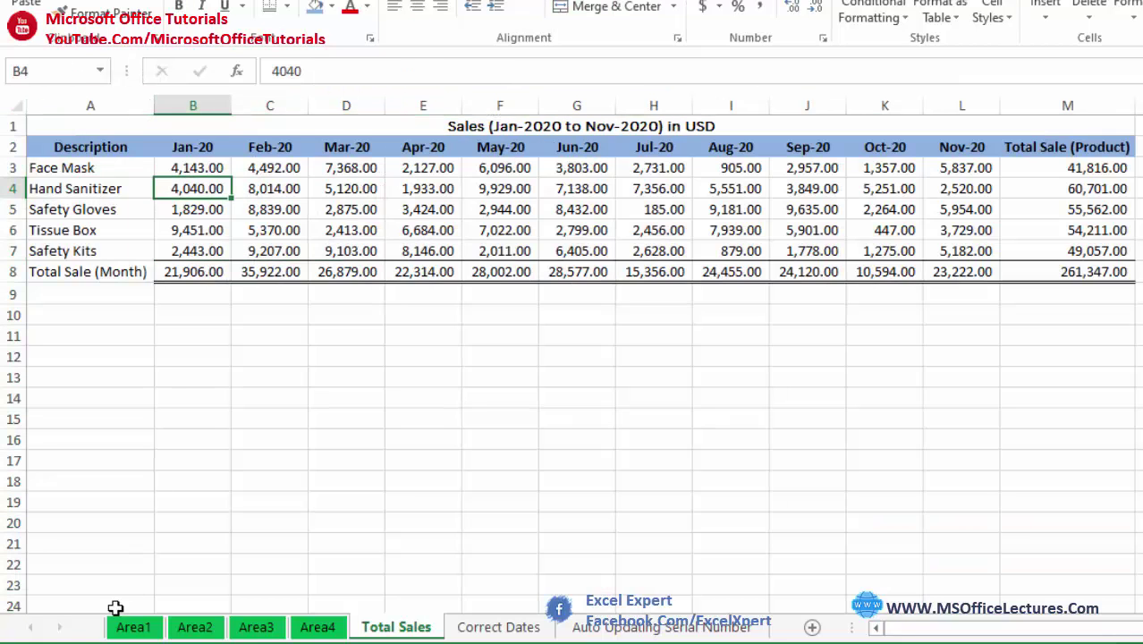
# Clear the sales figures in B3:M8 of Total Sales, keeping the headings and product names
pyautogui.click(201, 167)
pyautogui.moveTo(200, 166)
pyautogui.mouseDown()
pyautogui.moveTo(186, 189)
pyautogui.moveTo(242, 283)
pyautogui.moveTo(653, 302)
pyautogui.moveTo(1061, 265)
pyautogui.mouseUp()
pyautogui.press('Delete')
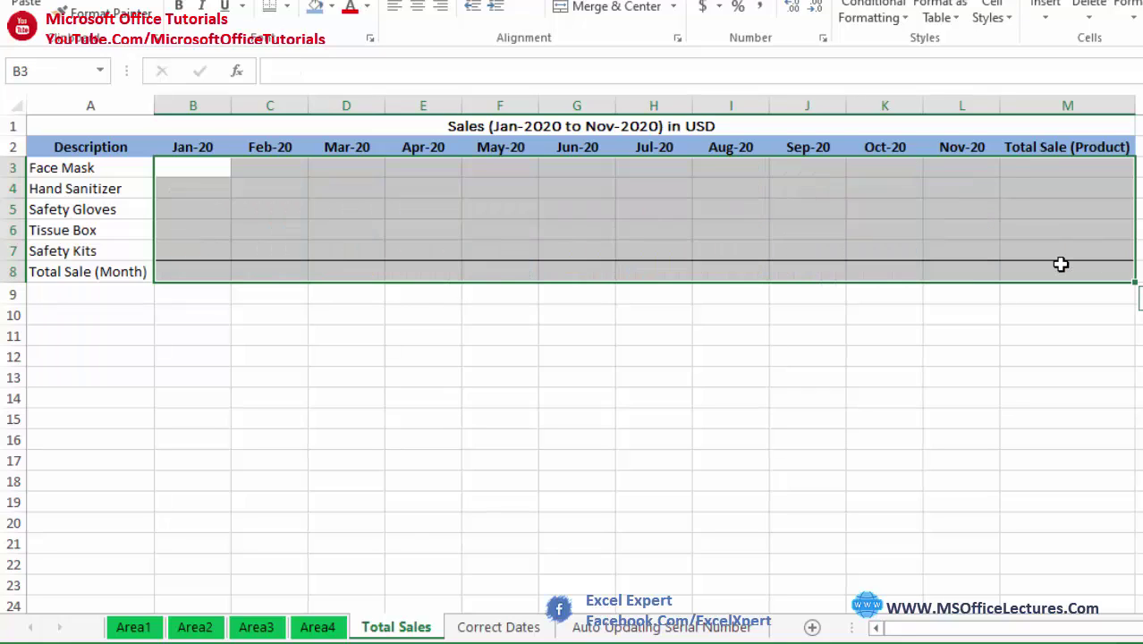
pyautogui.click(511, 213)
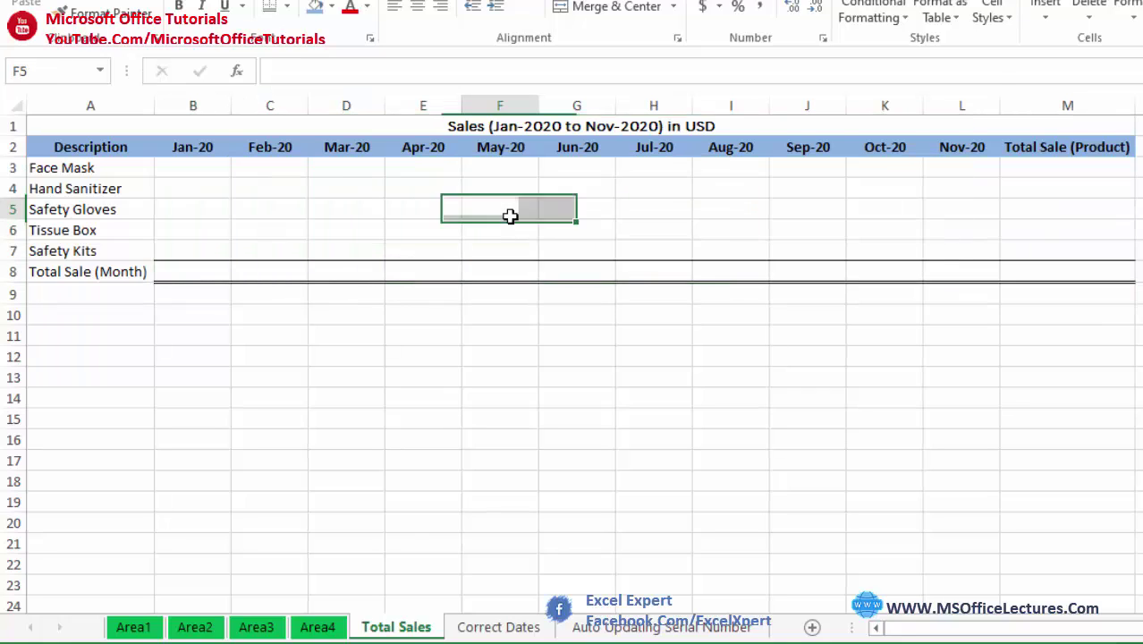
pyautogui.moveTo(177, 163); pyautogui.dragTo(1064, 295)
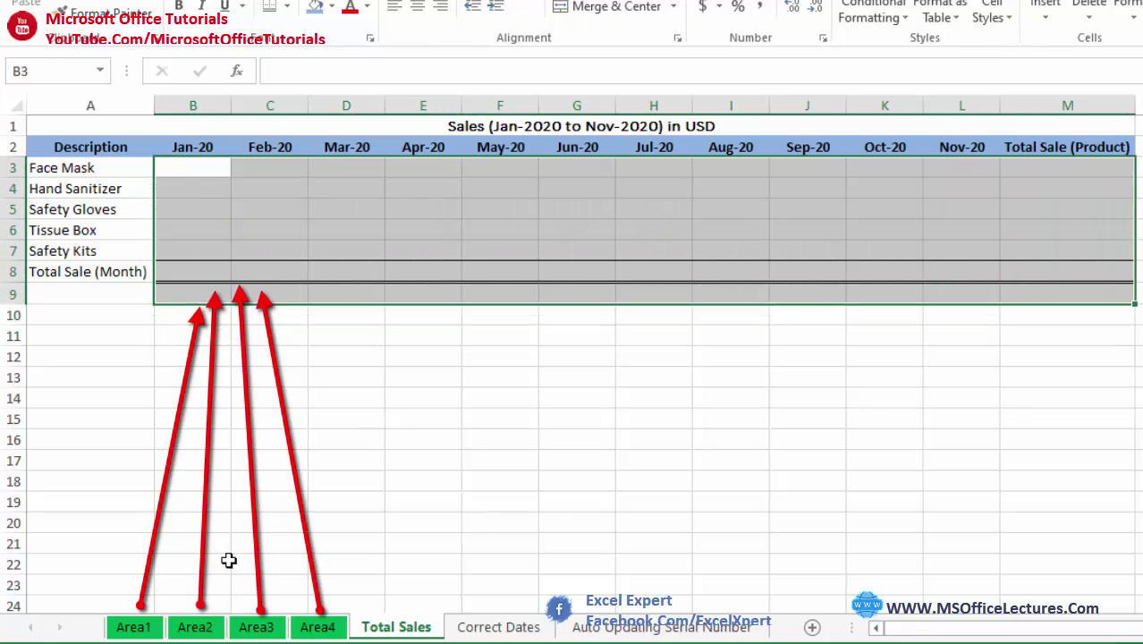
pyautogui.click(253, 406)
# Enter the formula =Area1!B3 in cell B3 of Total Sales to link Area1's January Face Mask sales
pyautogui.click(201, 167)
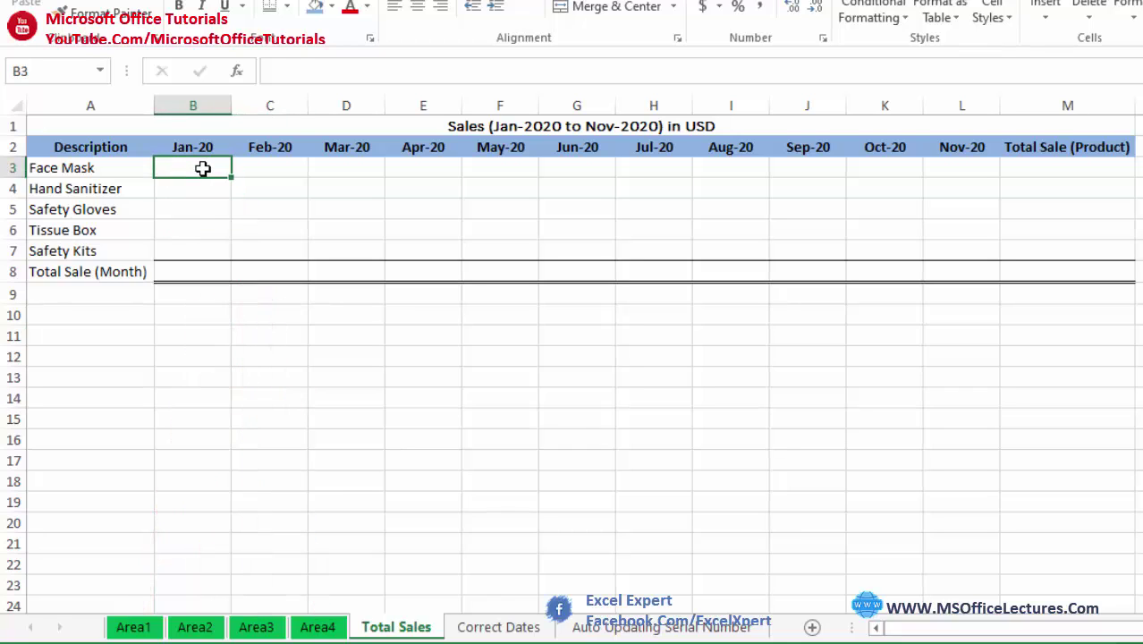
pyautogui.write('=')
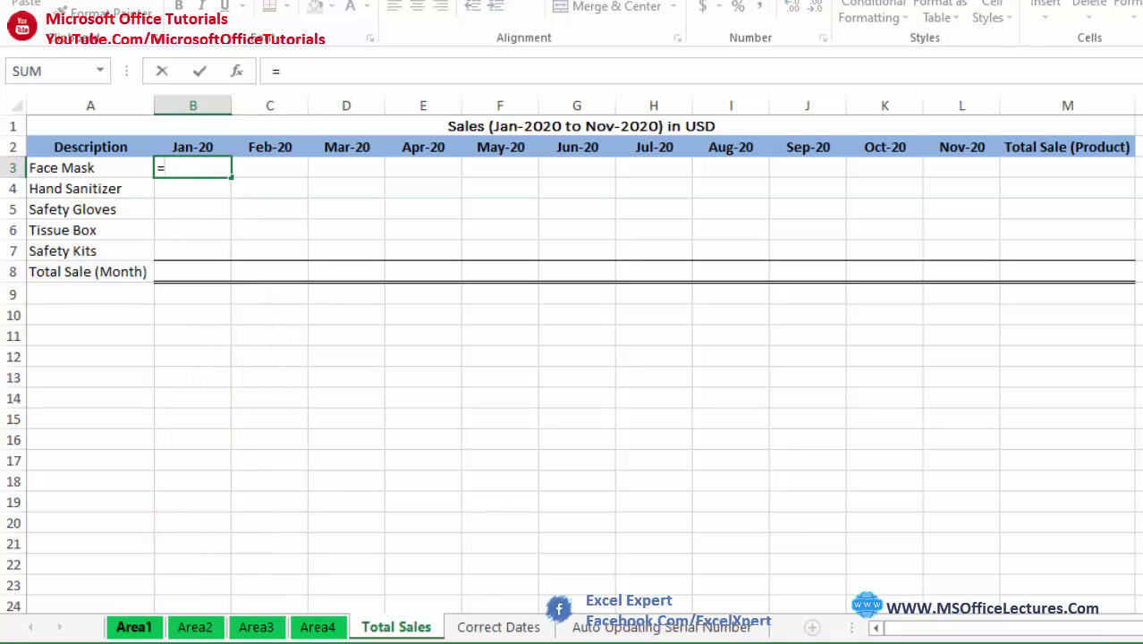
pyautogui.click(133, 626)
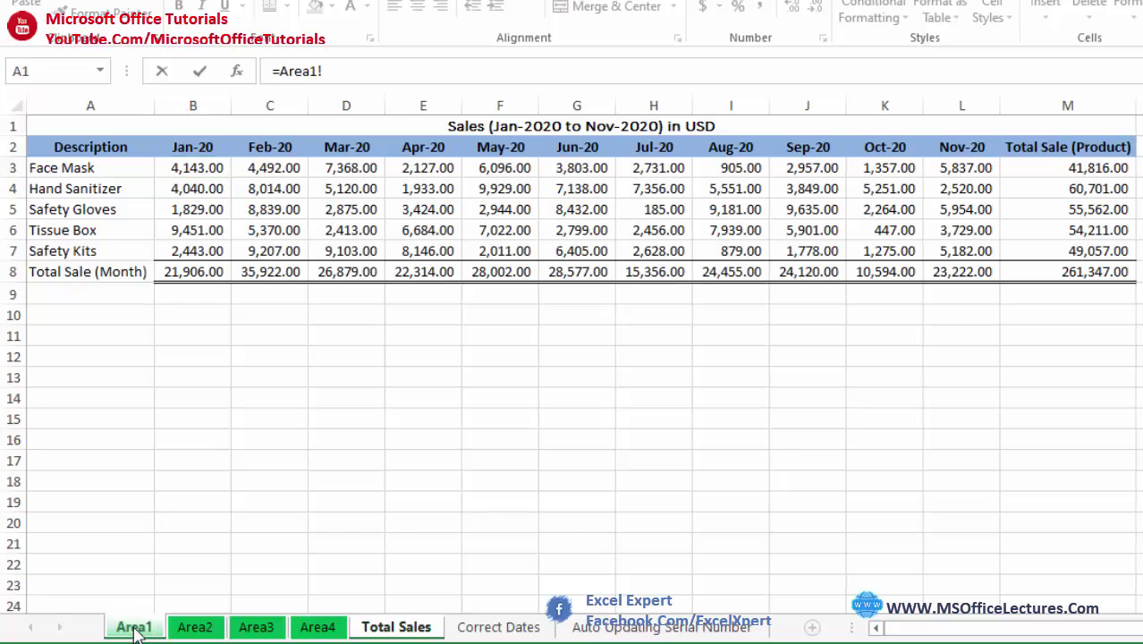
pyautogui.click(203, 166)
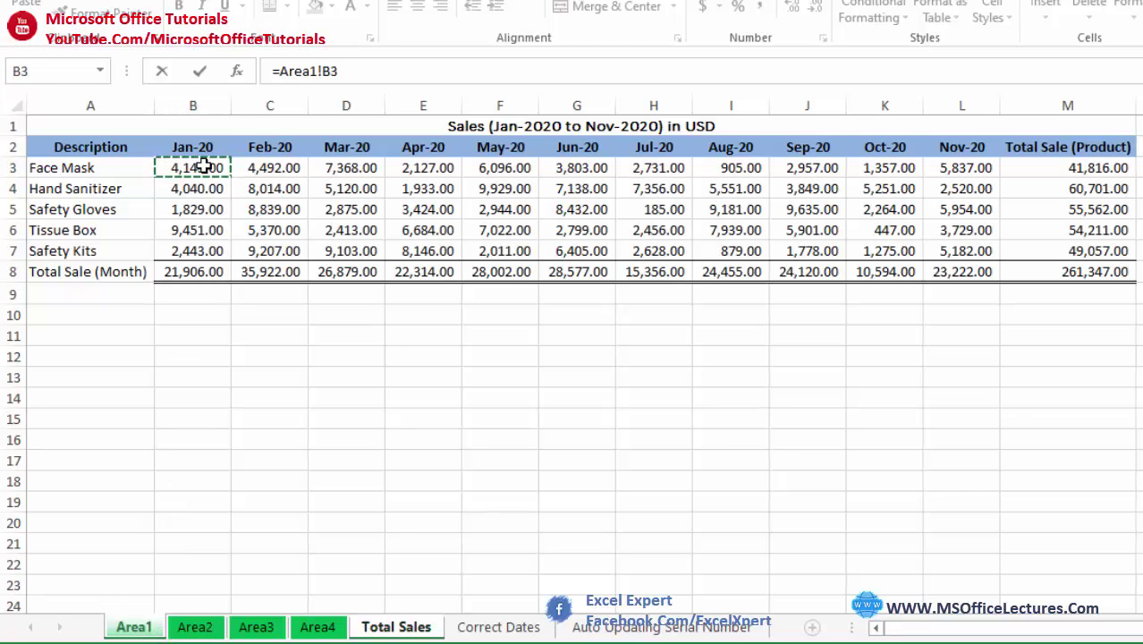
pyautogui.press('Return')
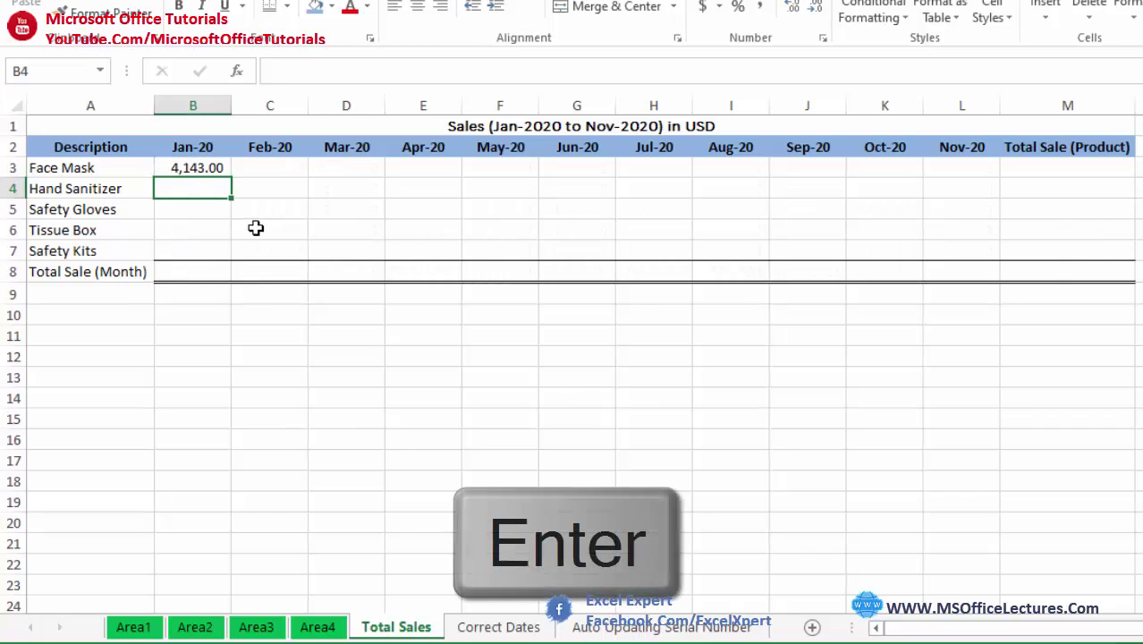
# Inspect the sheet reference in the formula of cell B3 on Total Sales
pyautogui.click(219, 165)
pyautogui.doubleClick(219, 166)
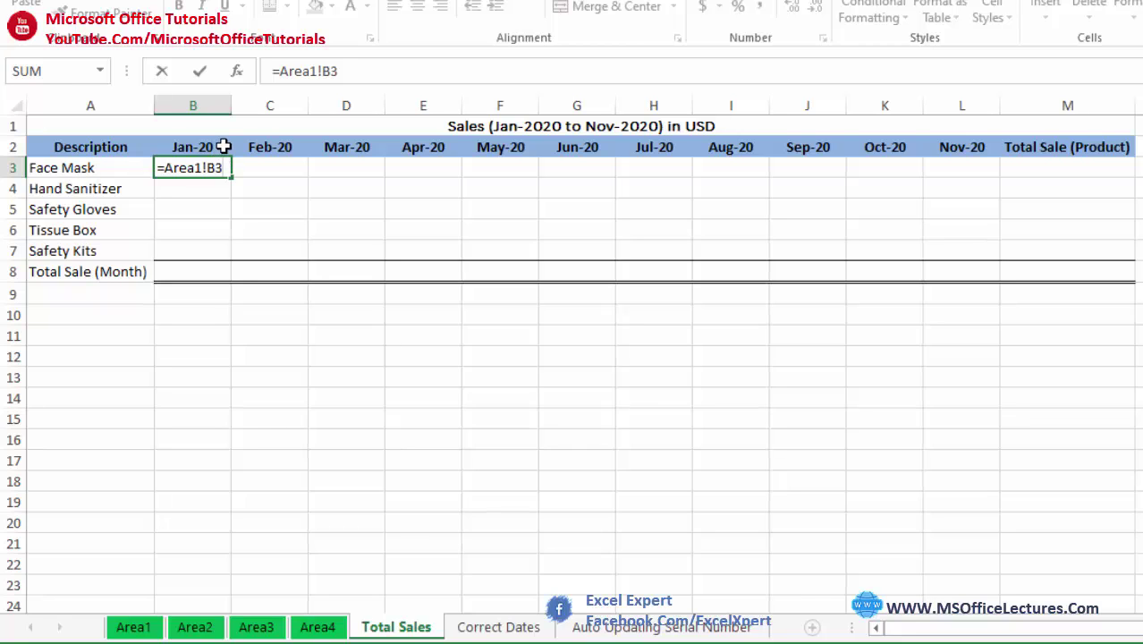
pyautogui.press('Return')
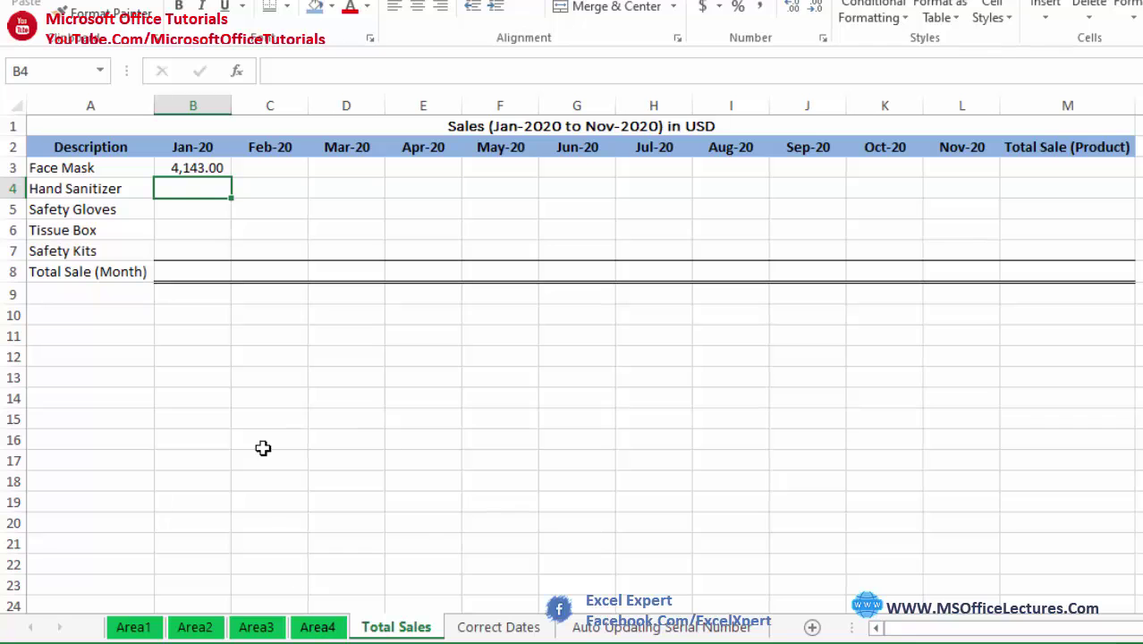
# Change the formula in cell B3 of Total Sales to =sum(Area1:Area4!B3) so it adds that cell across all four area sheets
pyautogui.doubleClick(192, 172)
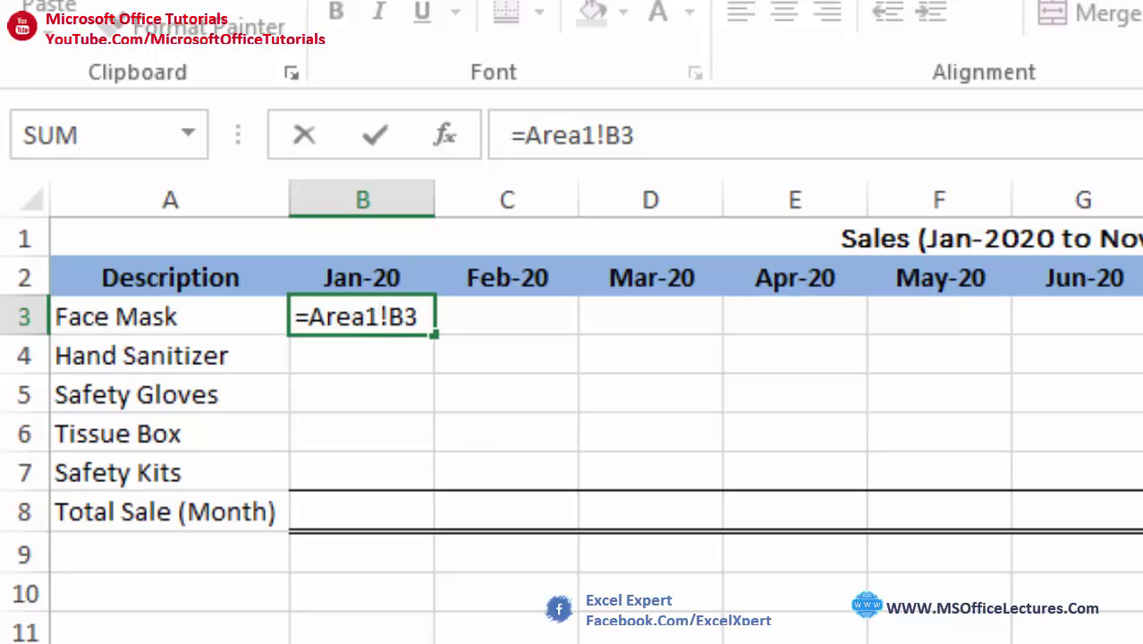
pyautogui.write(':')
pyautogui.write('Area')
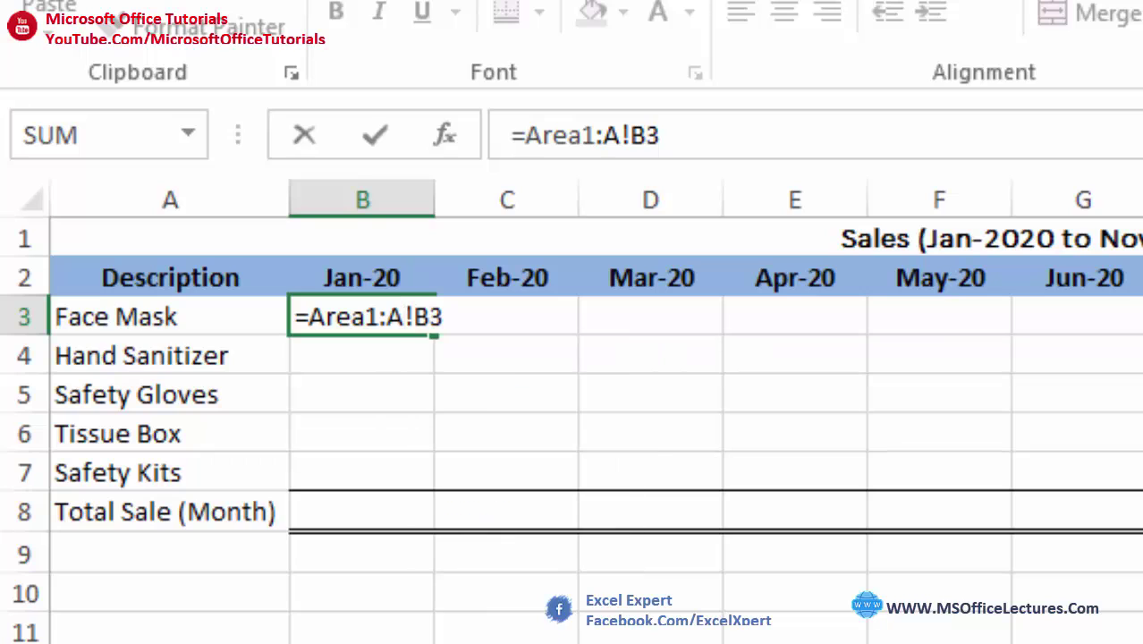
pyautogui.write('4')
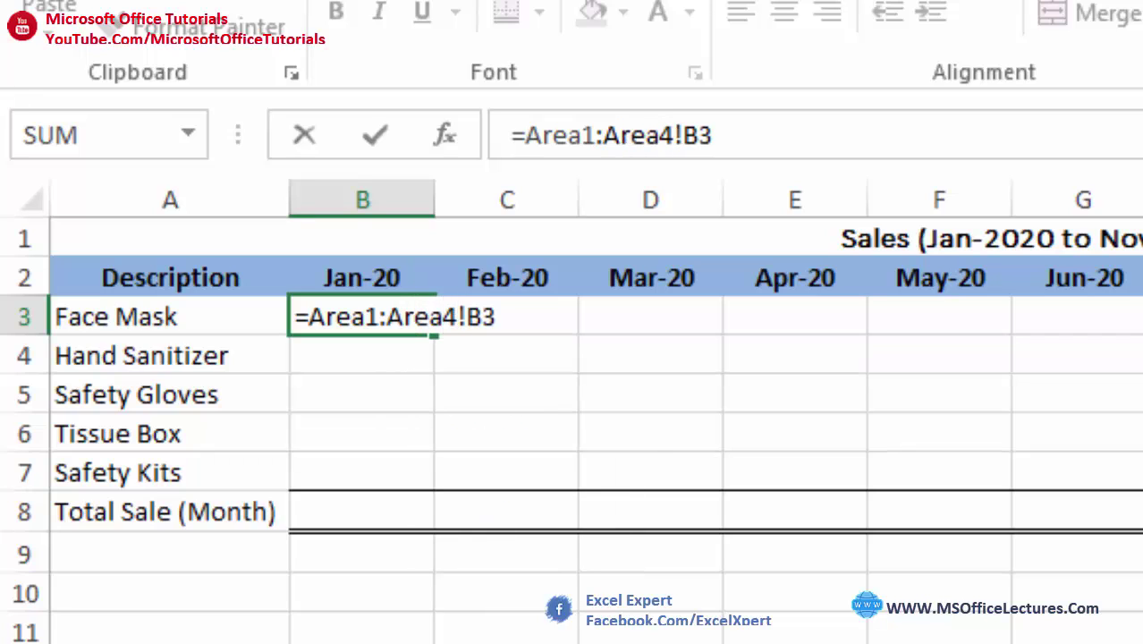
pyautogui.click(310, 318)
pyautogui.write('sum(')
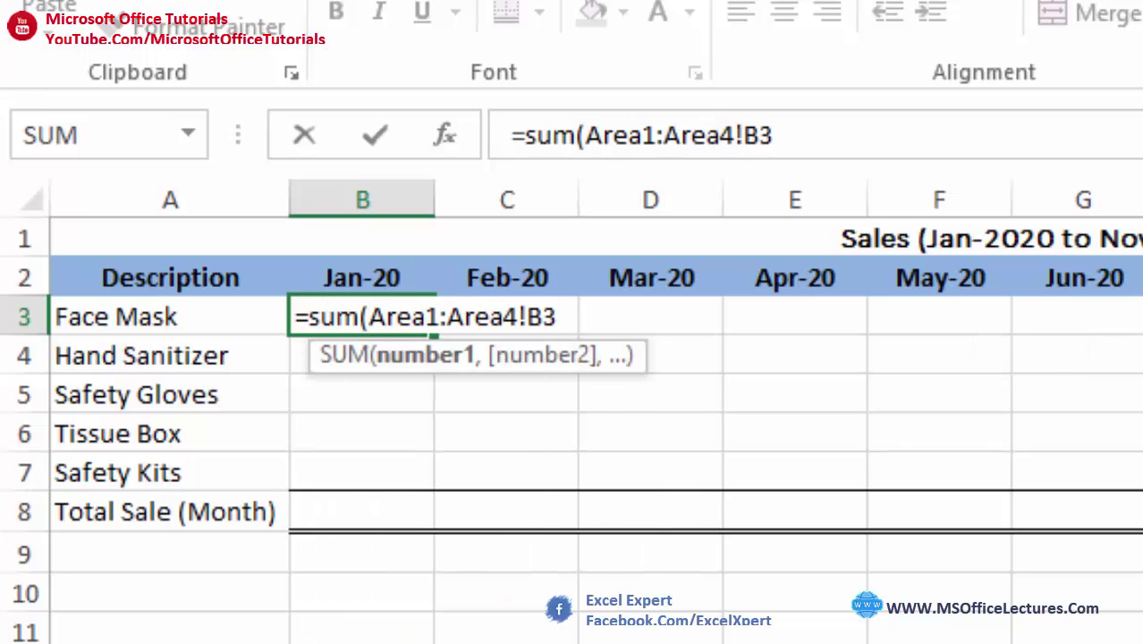
pyautogui.click(805, 137)
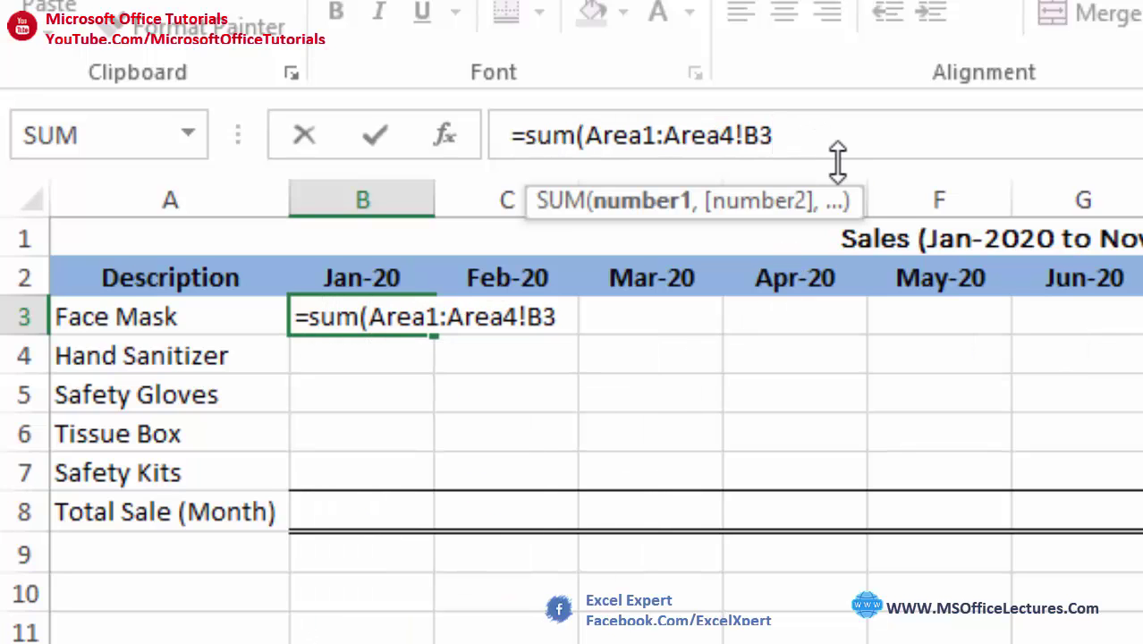
pyautogui.write(')')
pyautogui.press('Return')
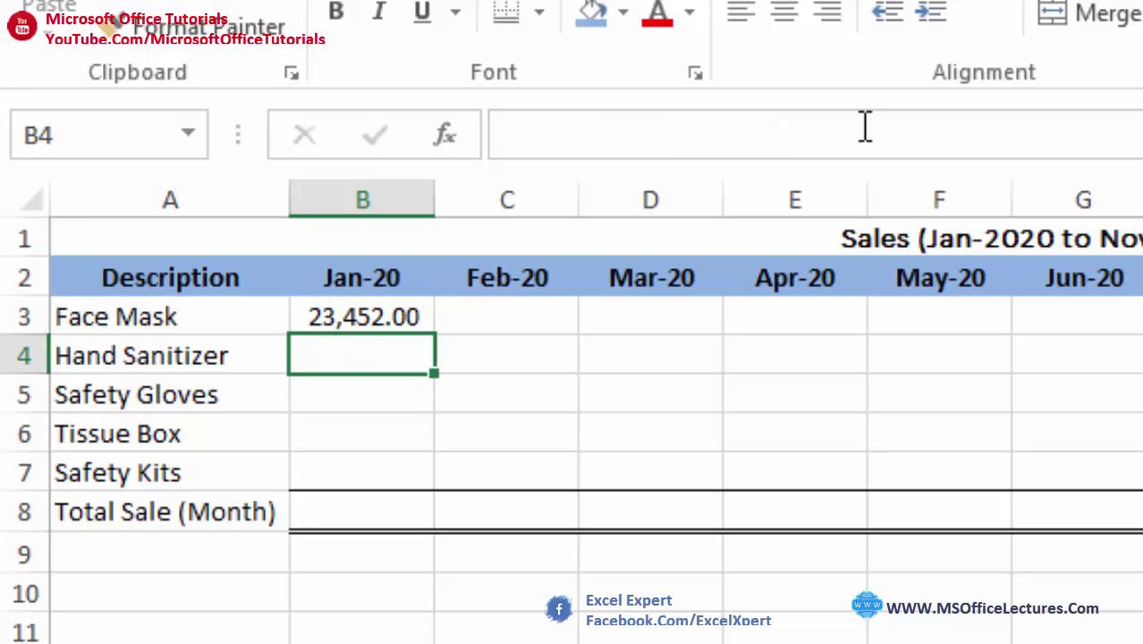
# Fill the formula from B3 across B3:M7 of Total Sales and add AutoSum totals in the Total Sale (Month) row, B8:M8
pyautogui.click(394, 317)
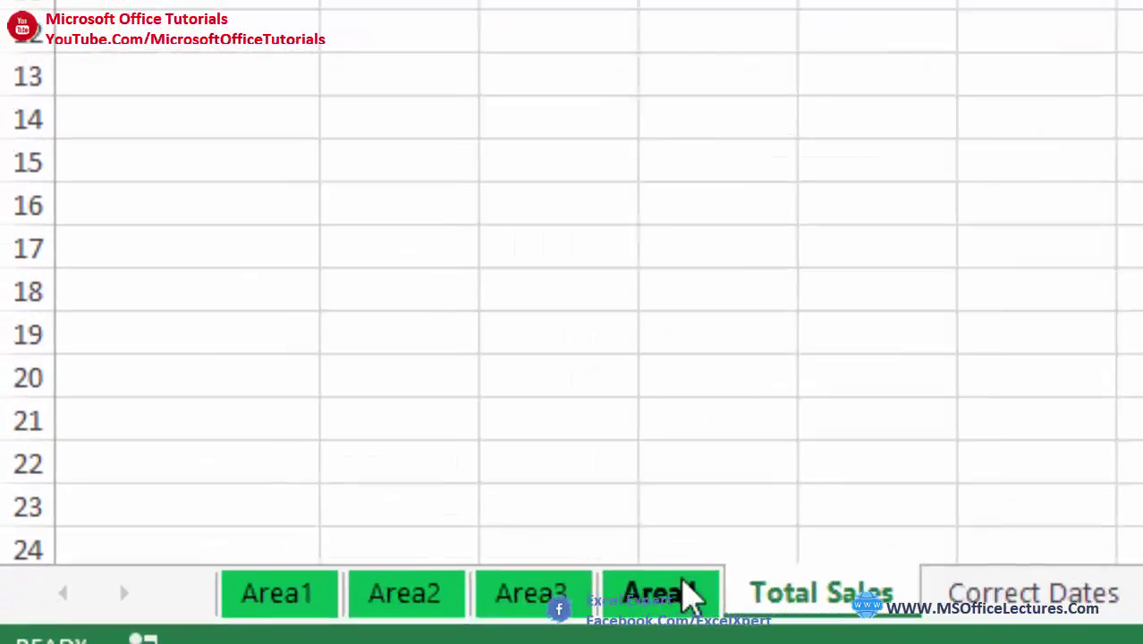
pyautogui.moveTo(230, 172); pyautogui.dragTo(1090, 259)
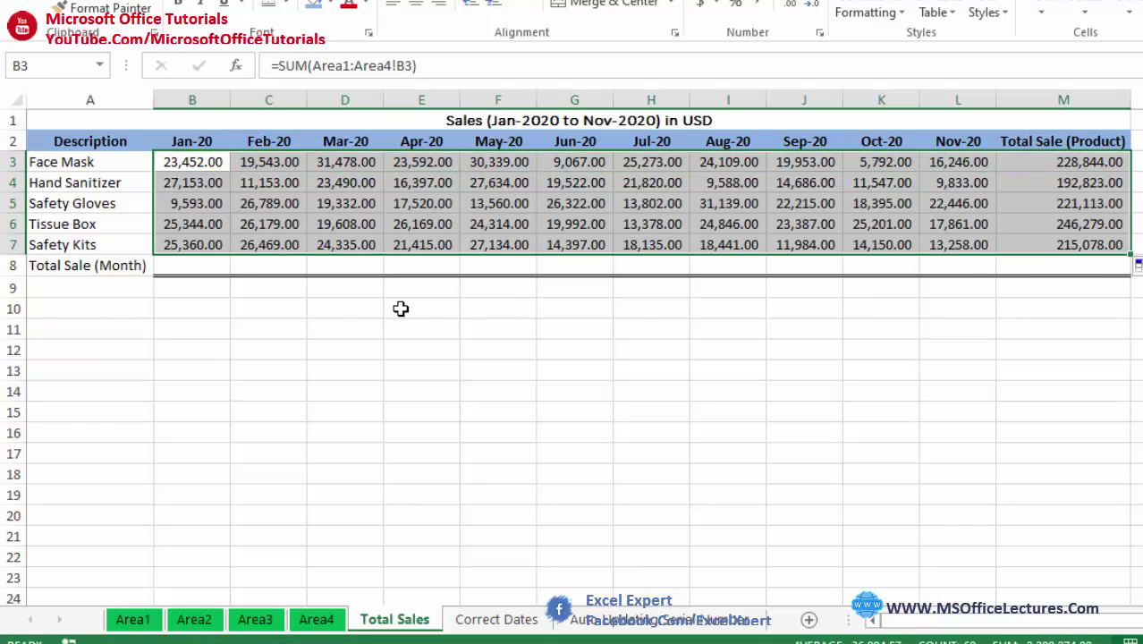
pyautogui.moveTo(191, 265); pyautogui.dragTo(1033, 263)
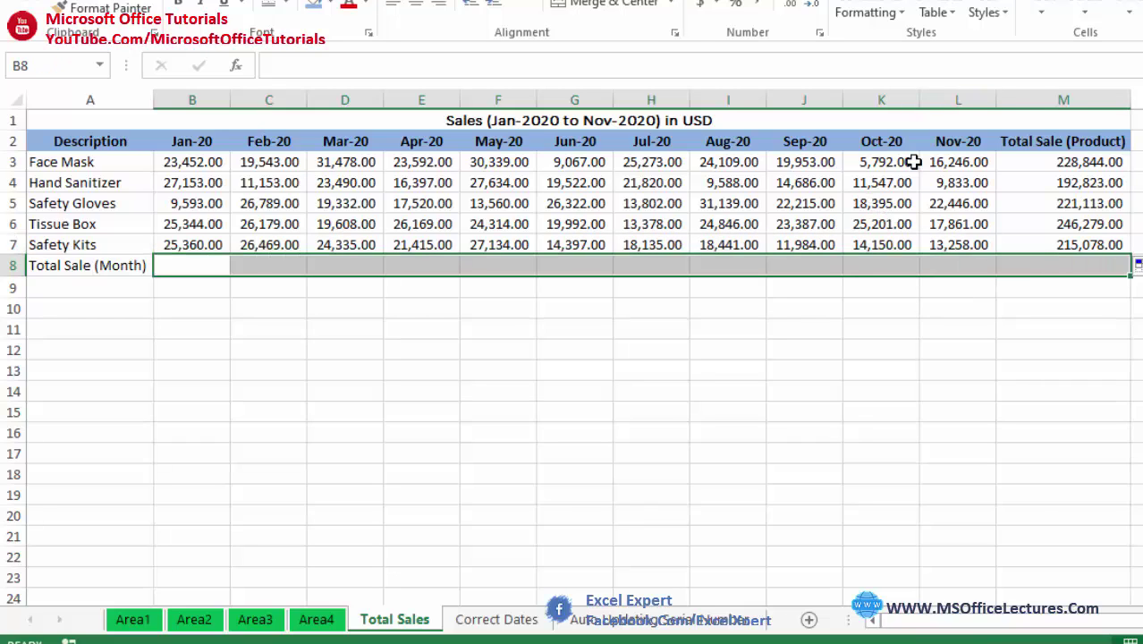
pyautogui.hotkey('alt', '=')
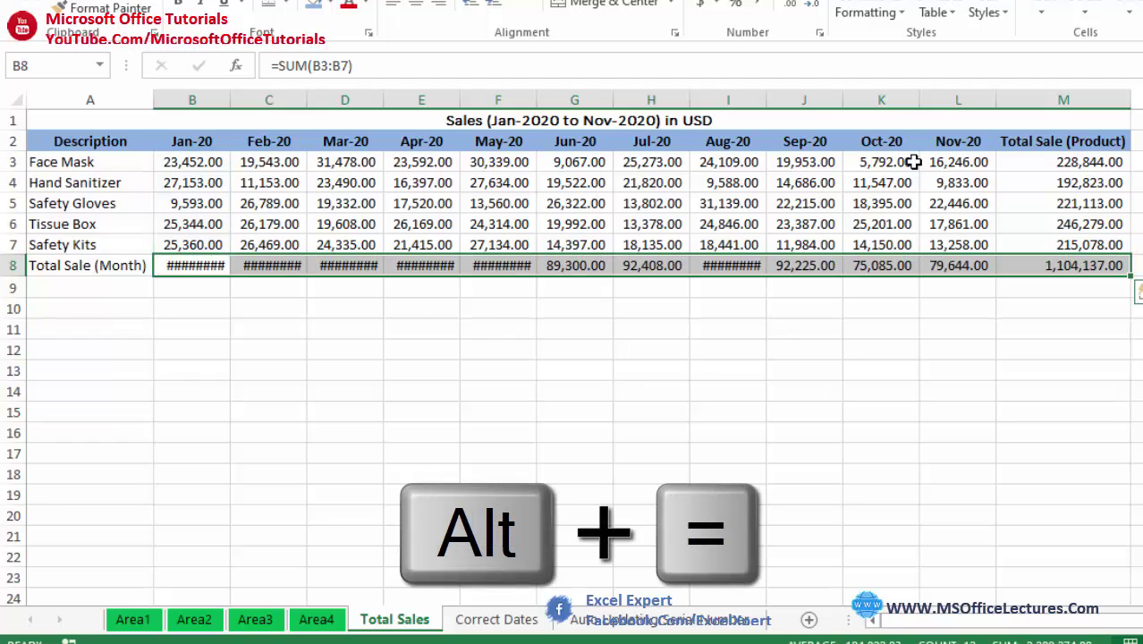
# Autofit the widths of columns B to M on Total Sales to their contents
pyautogui.moveTo(1065, 101); pyautogui.dragTo(187, 90)
pyautogui.doubleClick(230, 99)
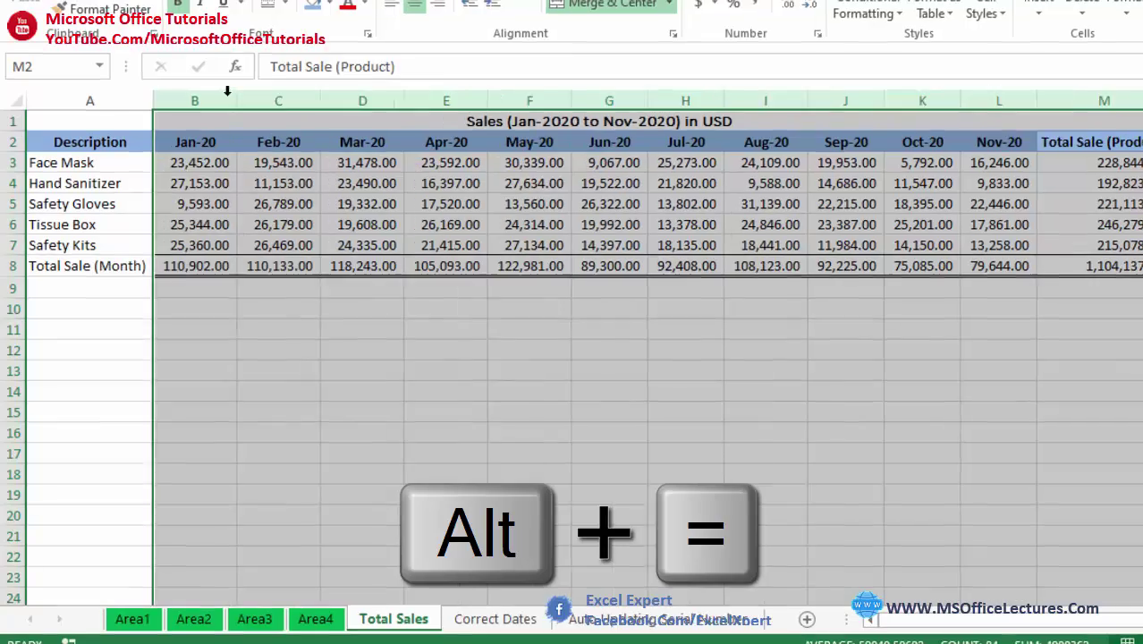
pyautogui.click(271, 309)
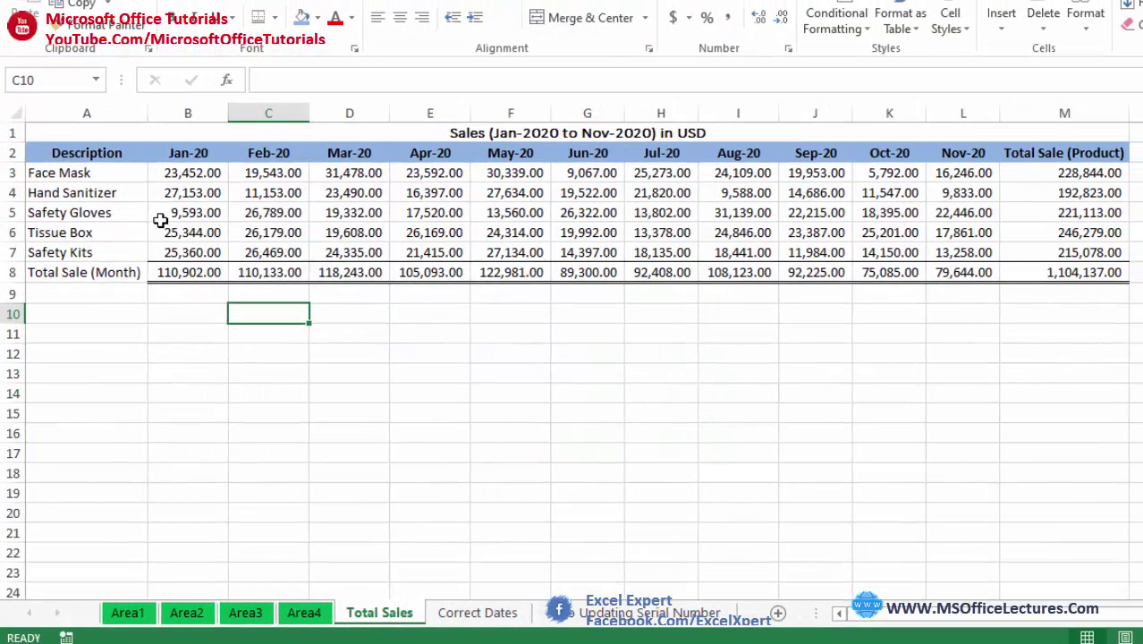
# Examine the formulas on Total Sales and compare its overall total in M8 with the totals on the area sheets
pyautogui.click(166, 210)
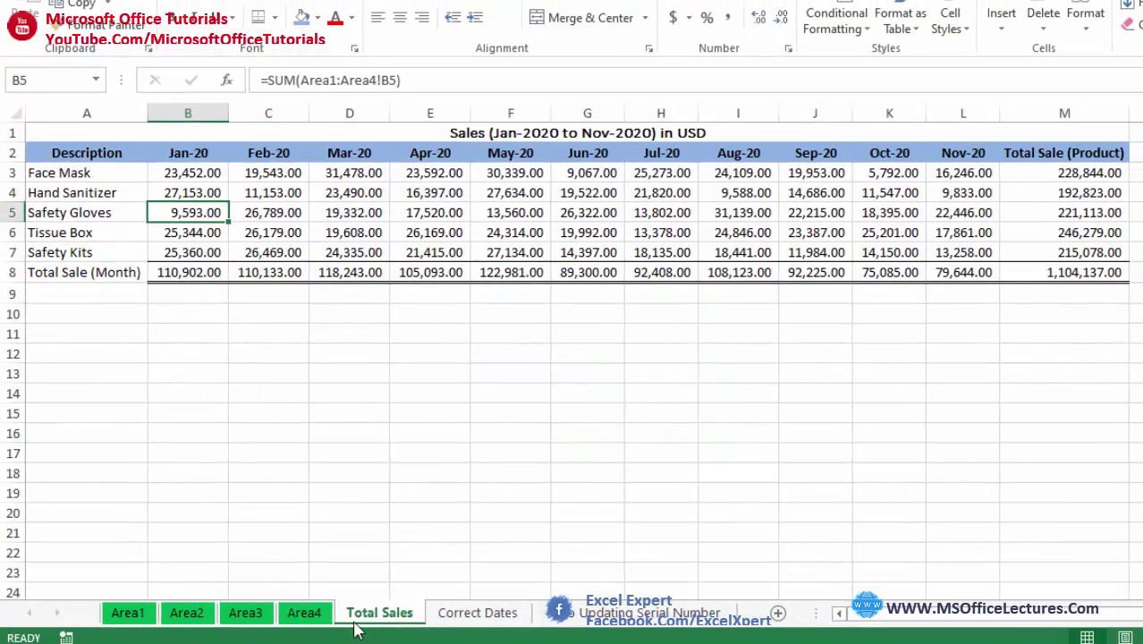
pyautogui.click(471, 396)
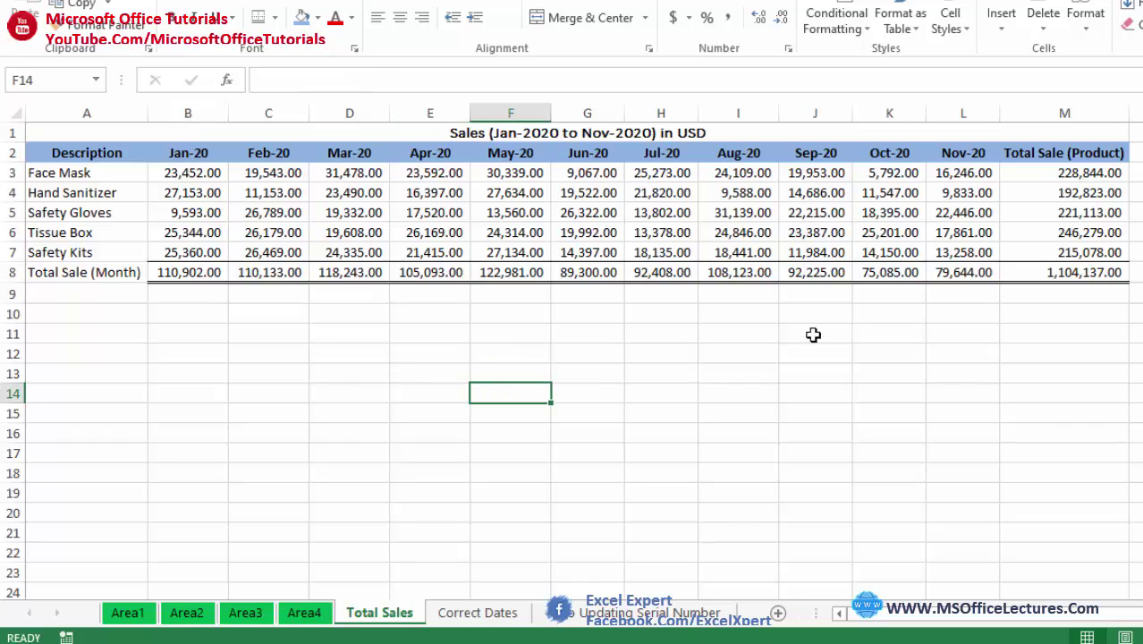
pyautogui.click(1068, 277)
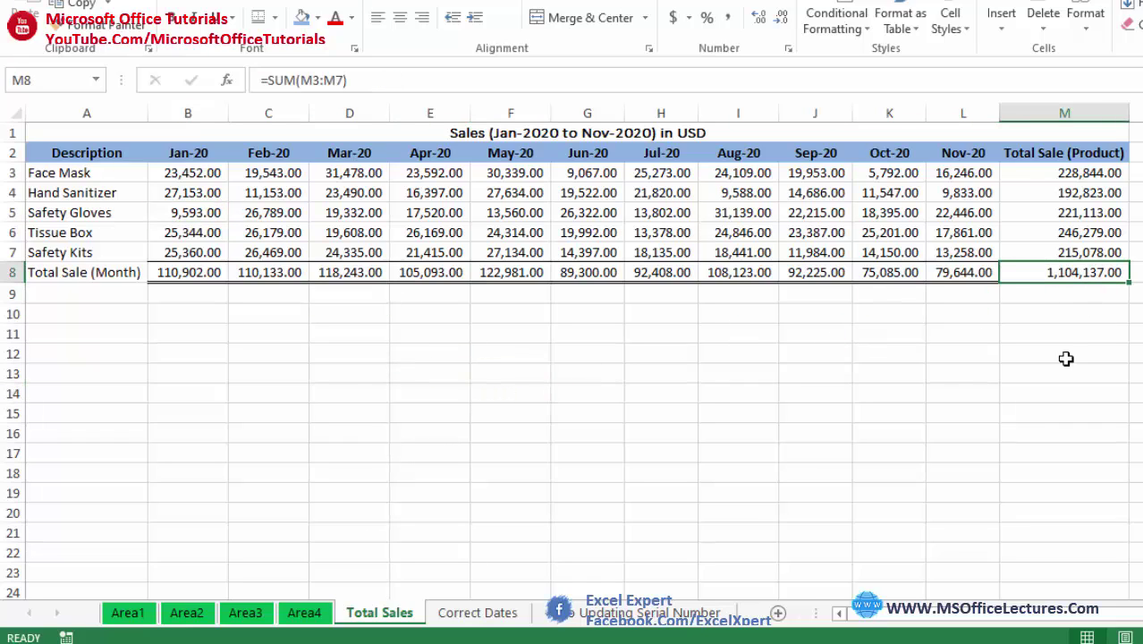
pyautogui.click(877, 340)
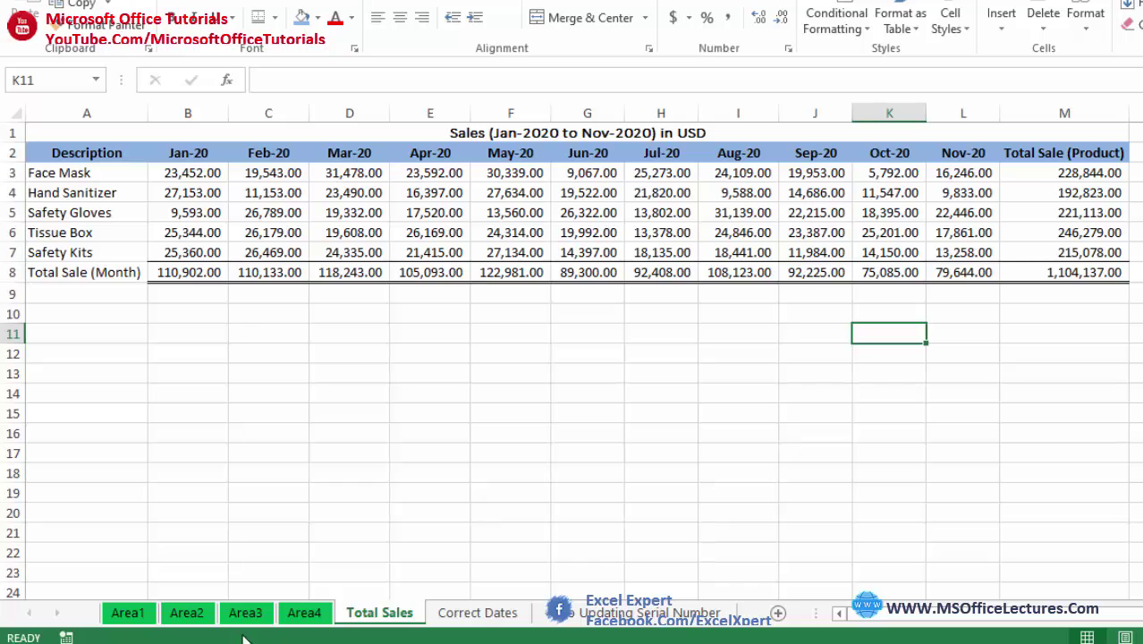
pyautogui.click(128, 613)
pyautogui.click(1039, 279)
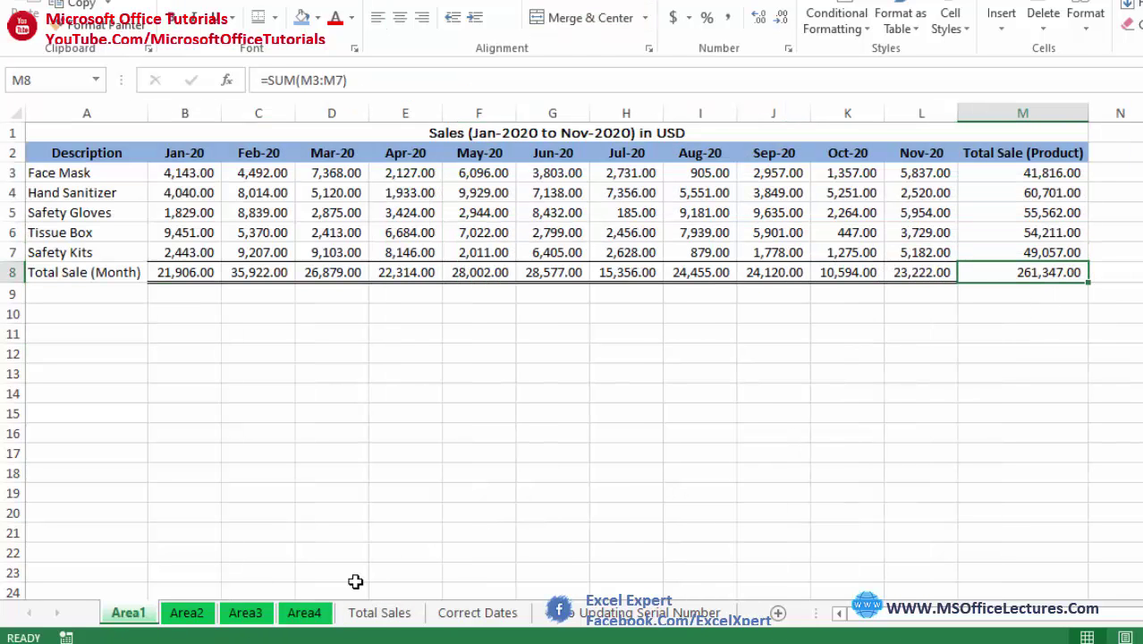
pyautogui.click(304, 613)
pyautogui.click(379, 613)
pyautogui.click(726, 383)
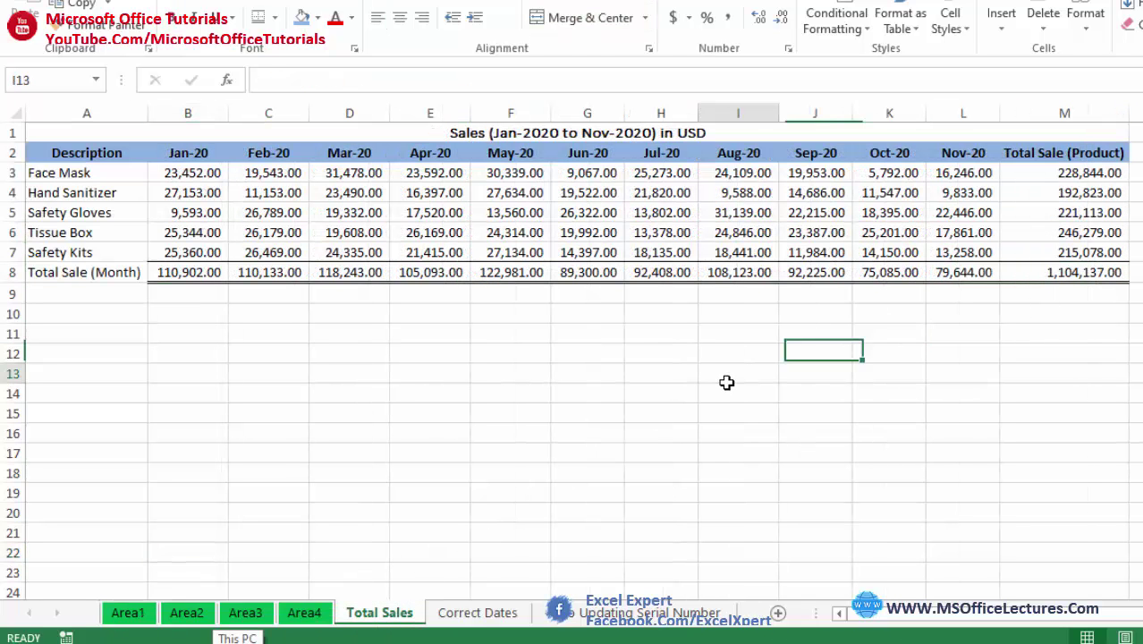
pyautogui.click(1059, 274)
pyautogui.click(889, 353)
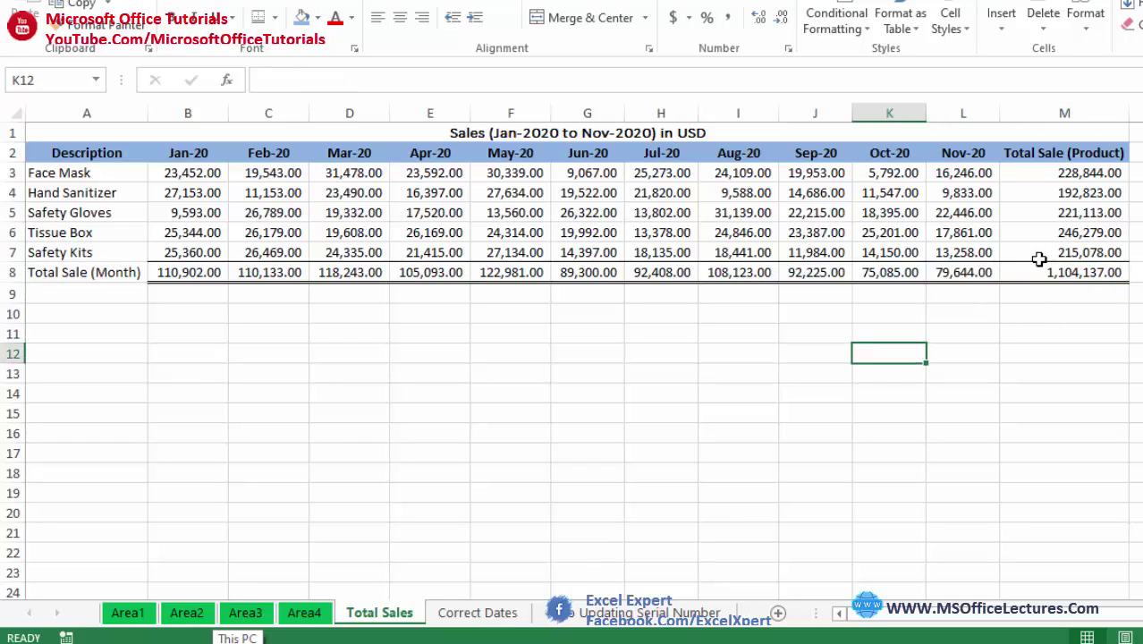
pyautogui.click(1055, 278)
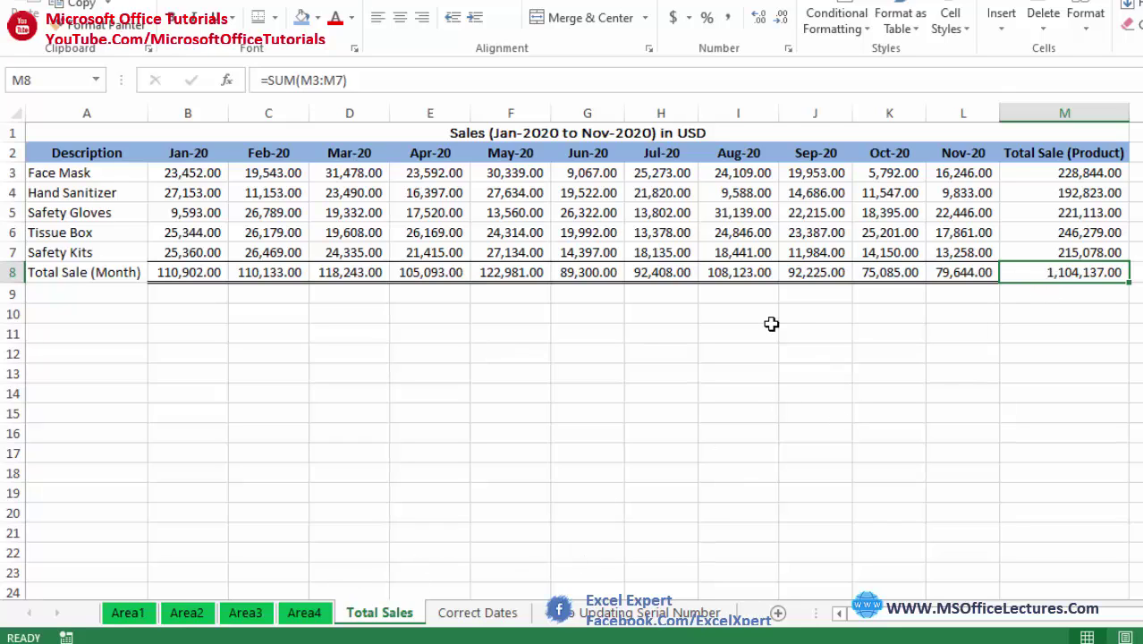
# Enter the check formula =Area1!M8+Area2!M8+Area3!M8+Area4!M8 in cell J10 of Total Sales
pyautogui.click(798, 318)
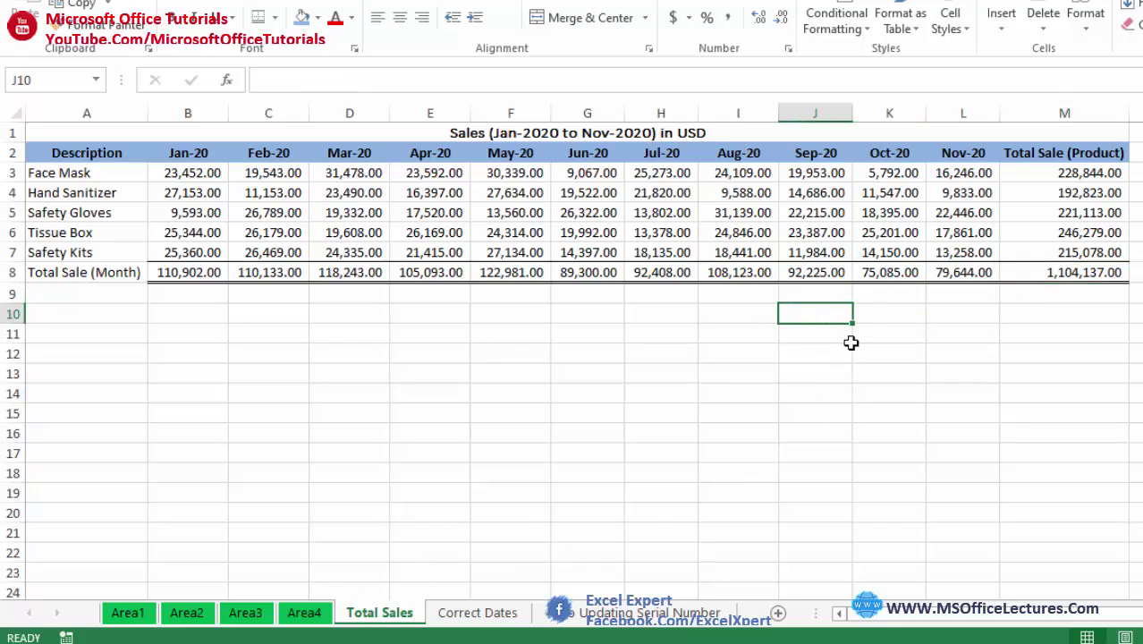
pyautogui.write('=')
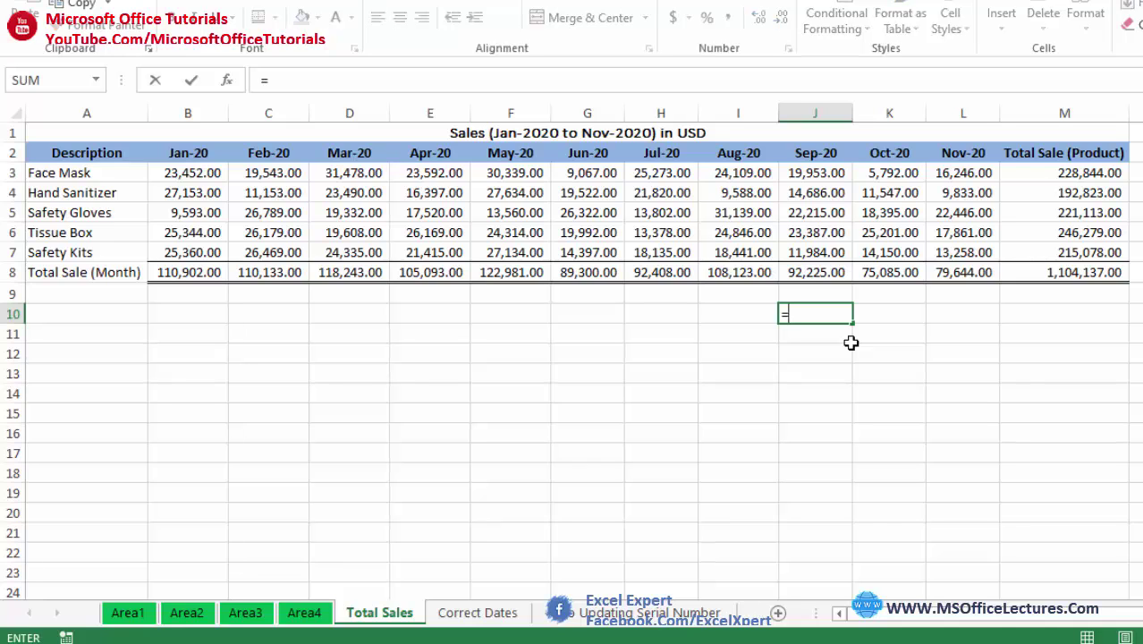
pyautogui.click(128, 613)
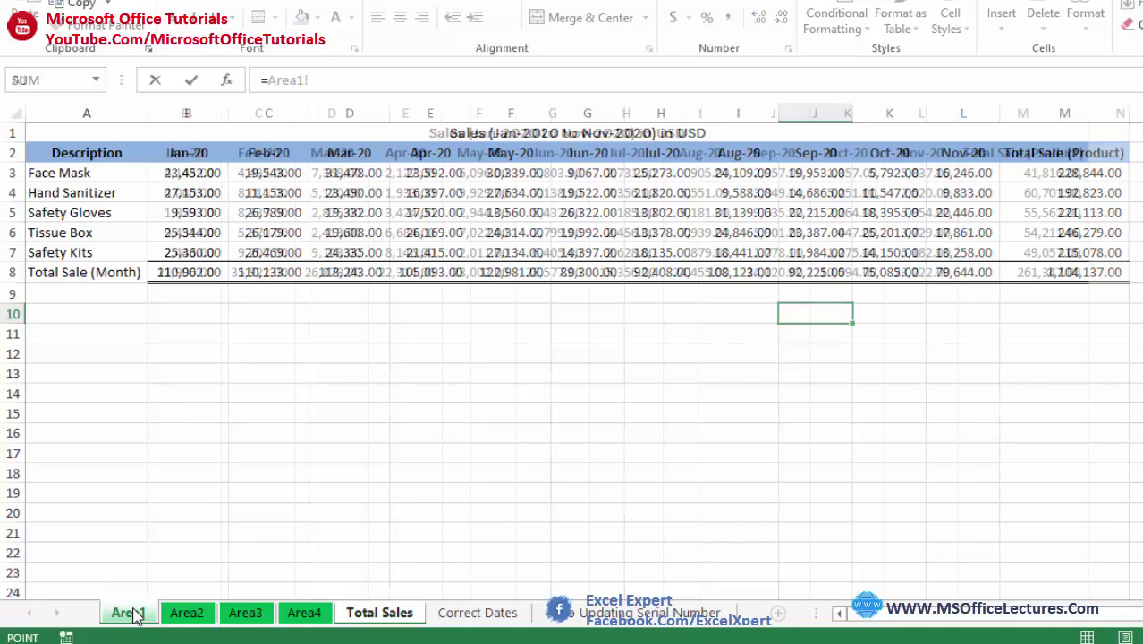
pyautogui.click(1022, 276)
pyautogui.write('+')
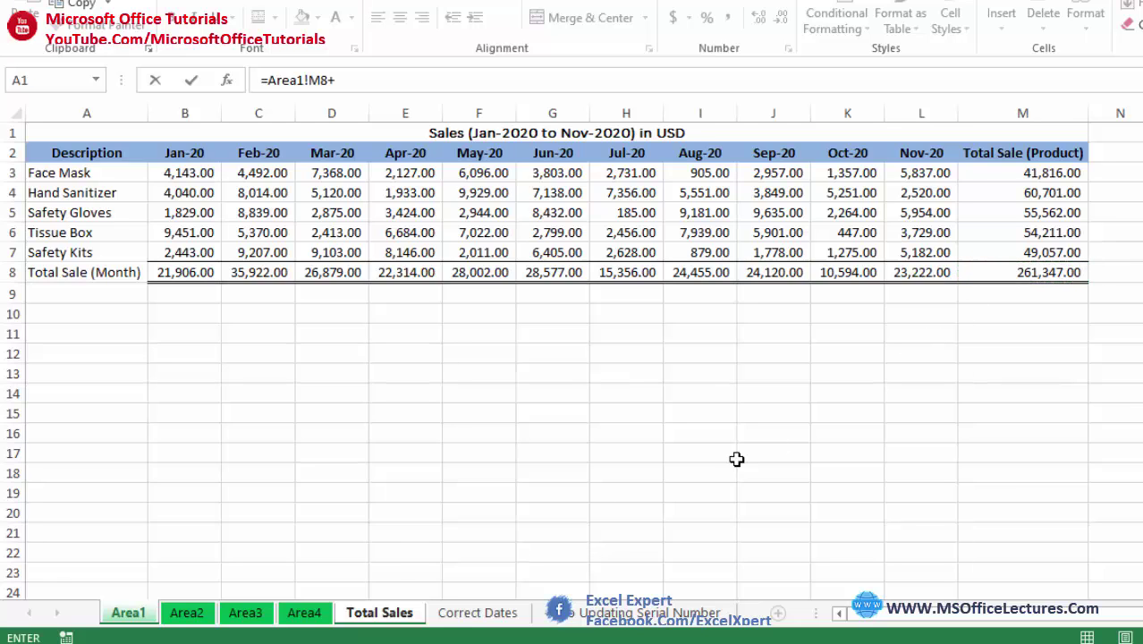
pyautogui.click(189, 615)
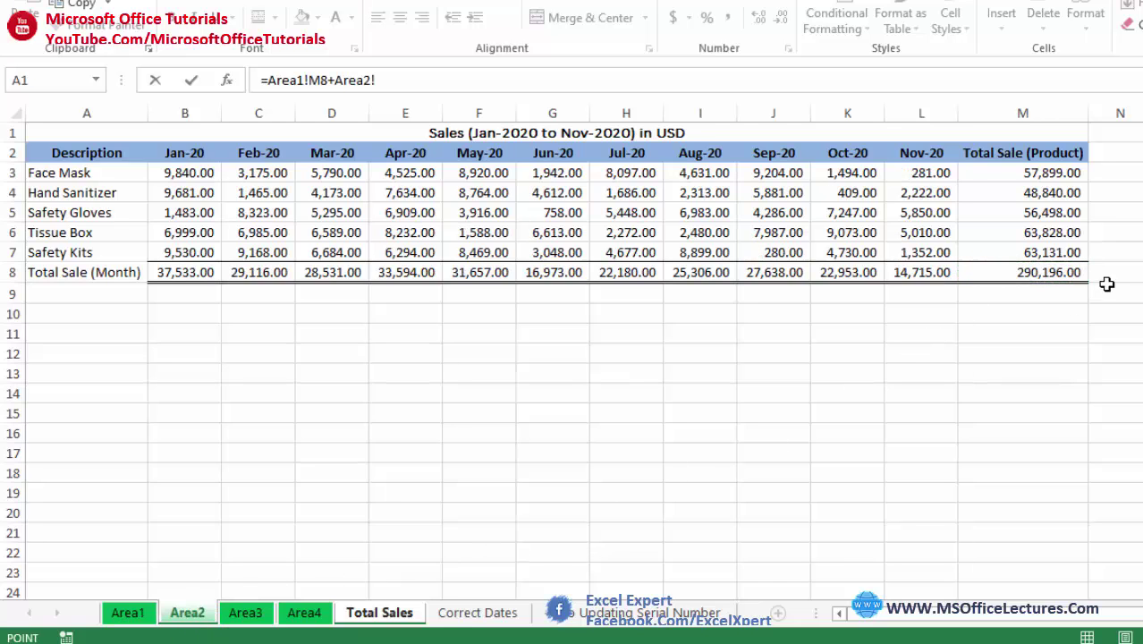
pyautogui.click(1066, 277)
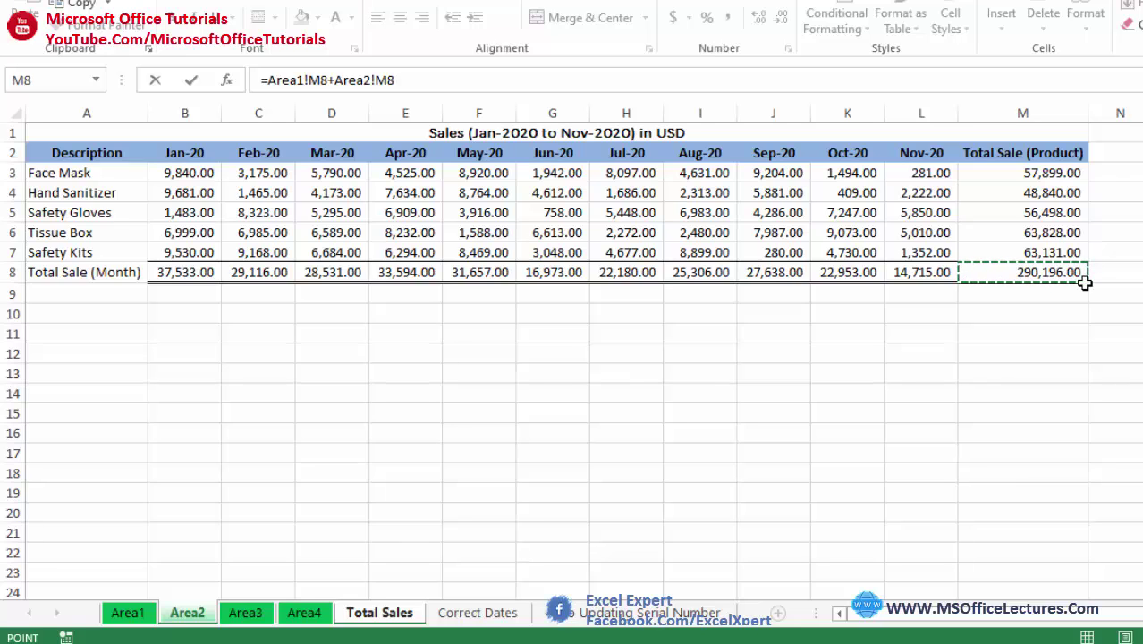
pyautogui.write('+')
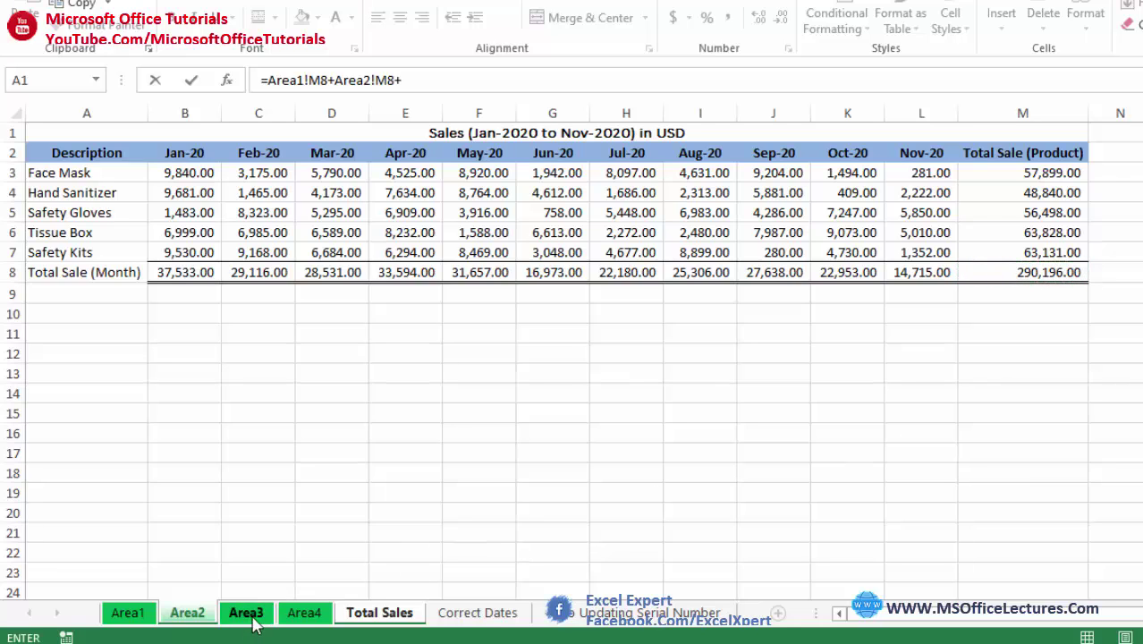
pyautogui.click(247, 614)
pyautogui.click(1069, 272)
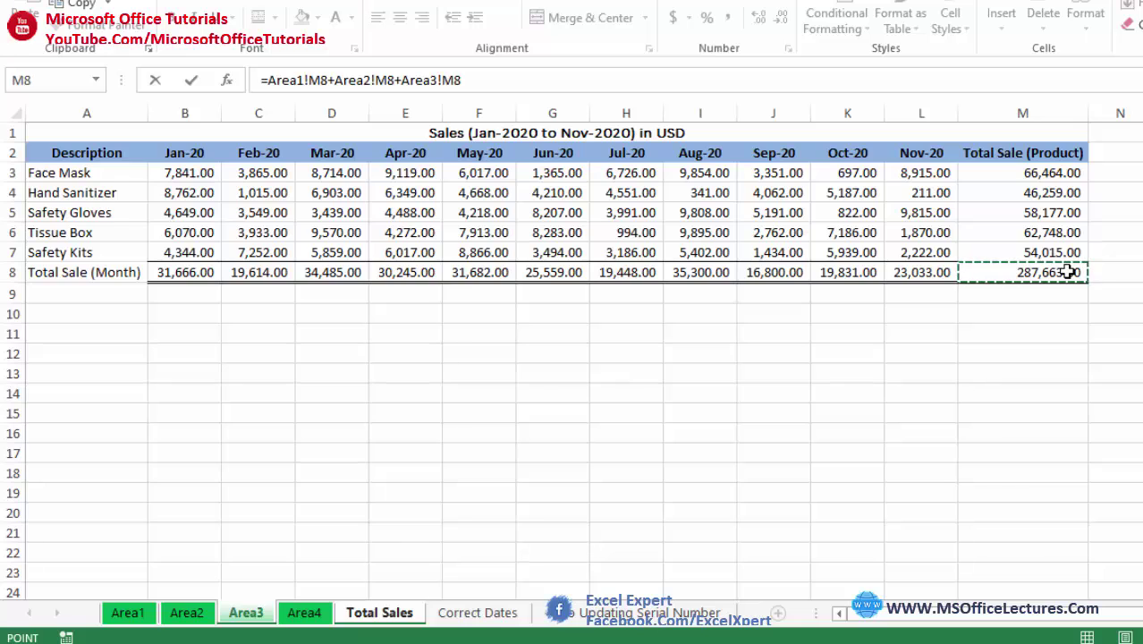
pyautogui.write('+')
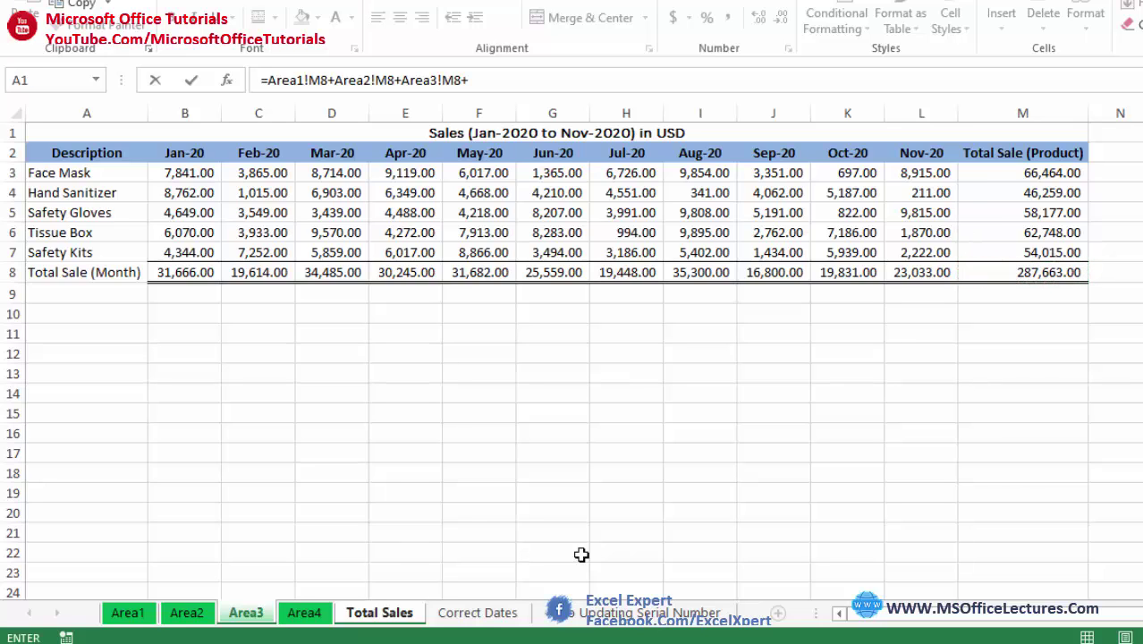
pyautogui.click(303, 613)
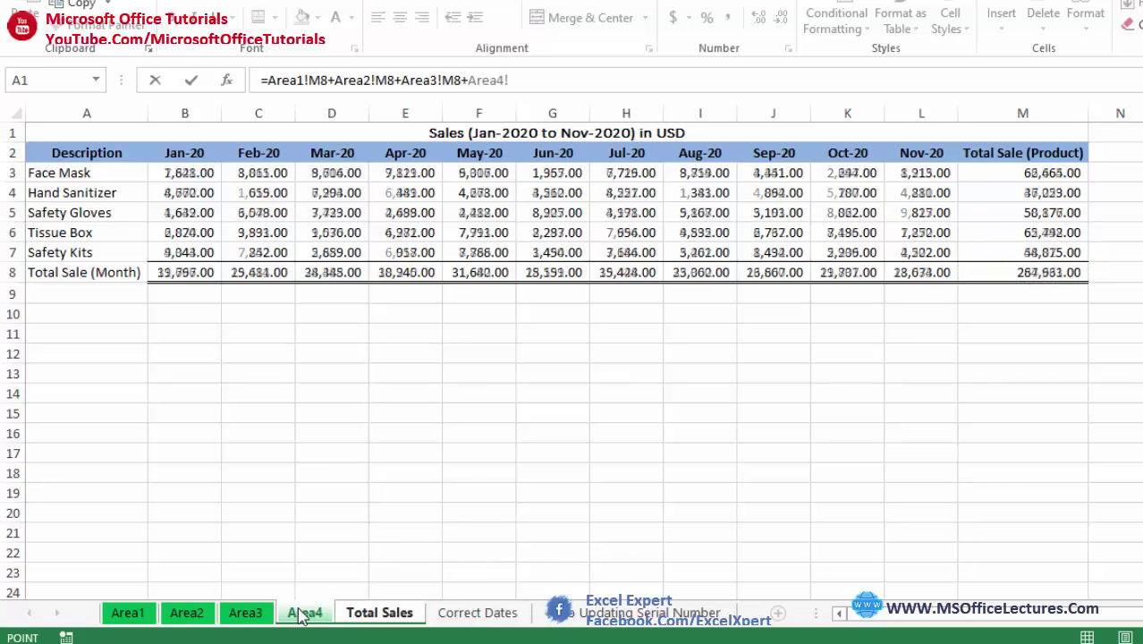
pyautogui.click(1013, 274)
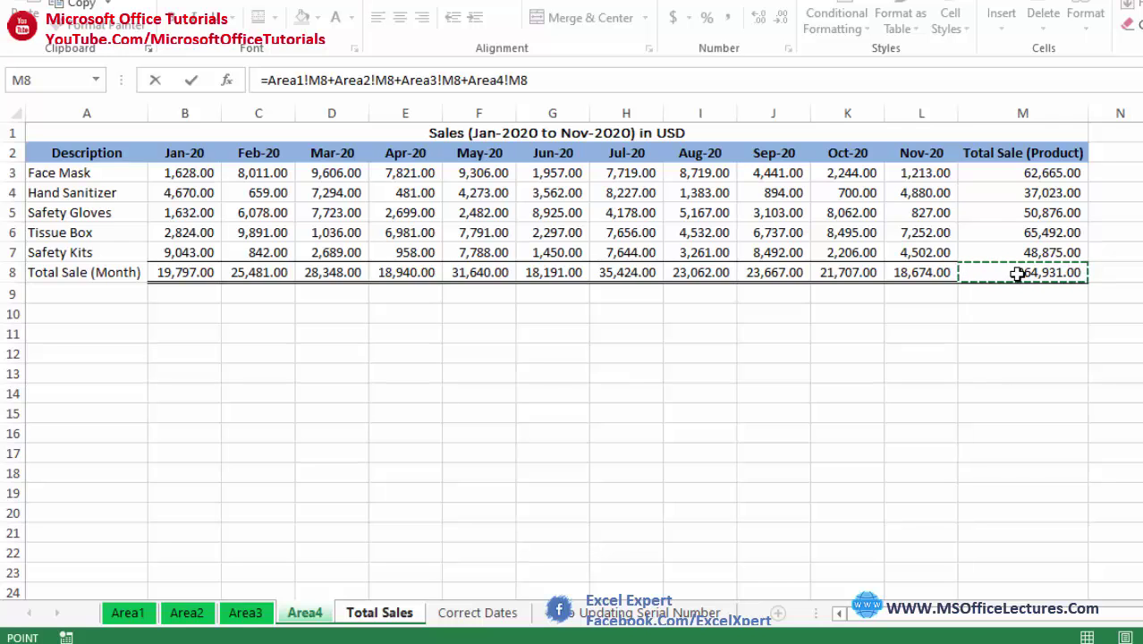
pyautogui.press('Return')
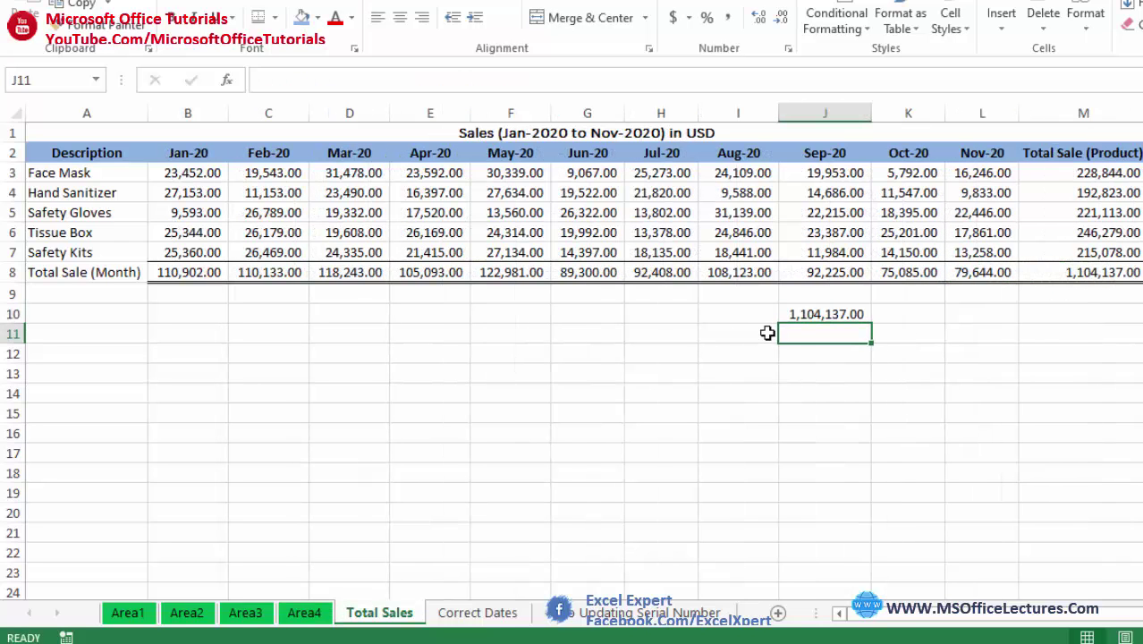
# Compare the check result in J10 with the overall total in M8, and clear J10
pyautogui.click(831, 313)
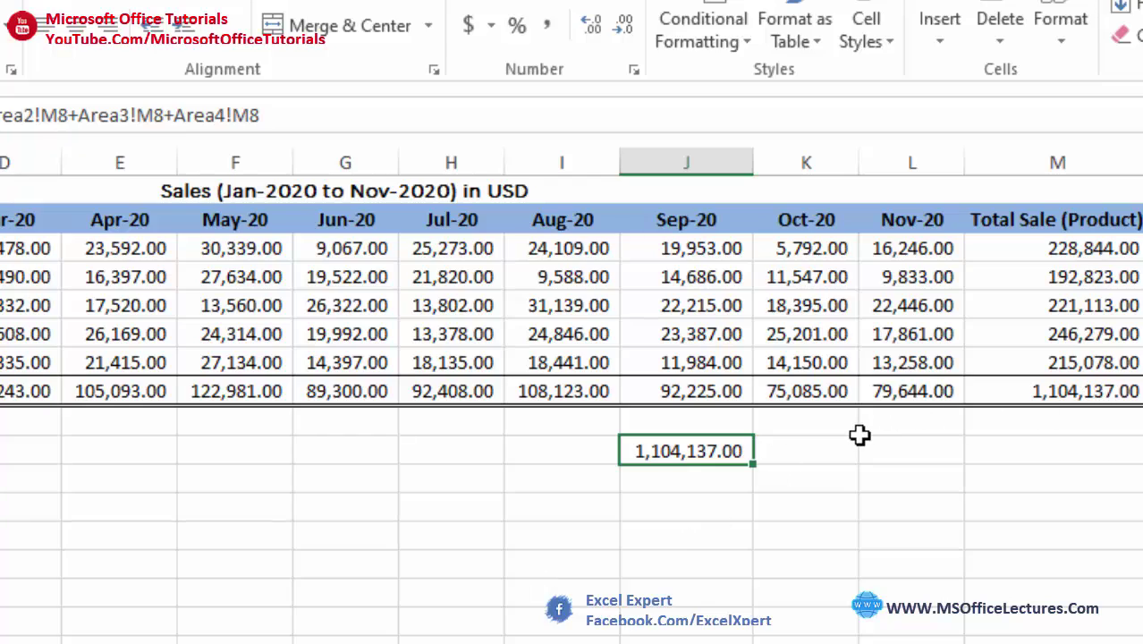
pyautogui.press('Delete')
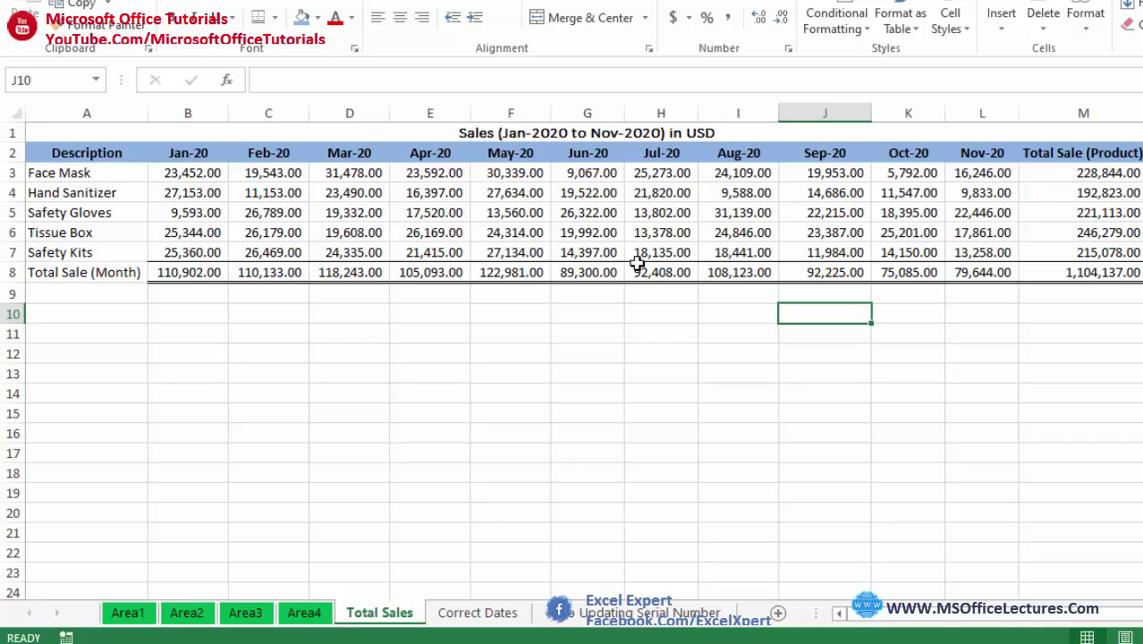
# Open the Correct Dates sheet and examine the dates and sales figures in F3:G17
pyautogui.hotkey('ctrl', 'pagedown')
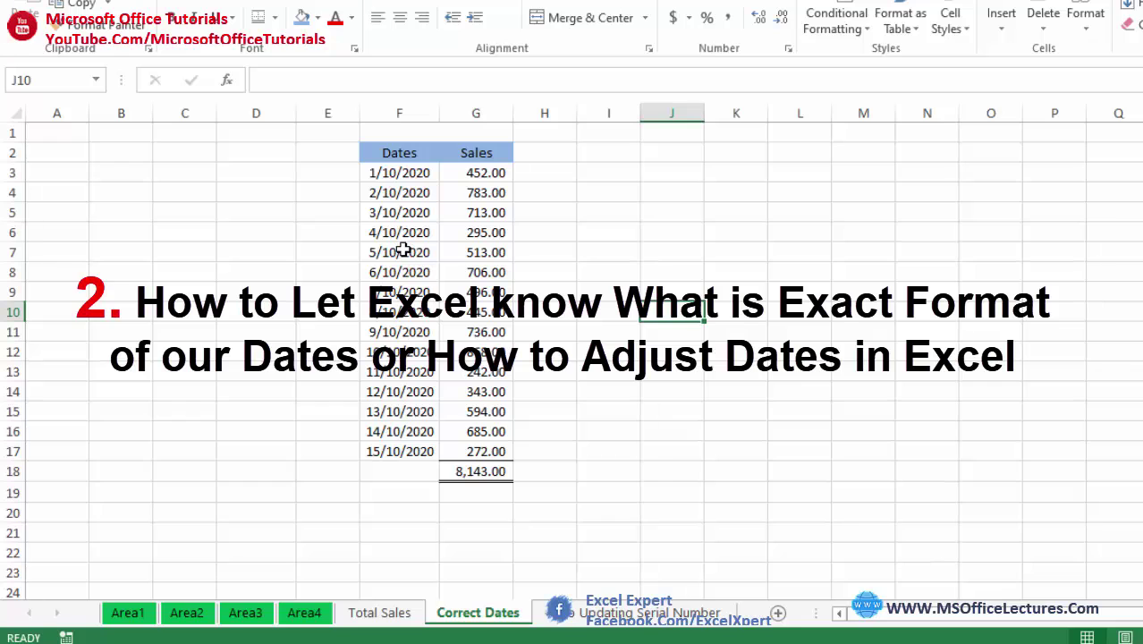
pyautogui.click(485, 234)
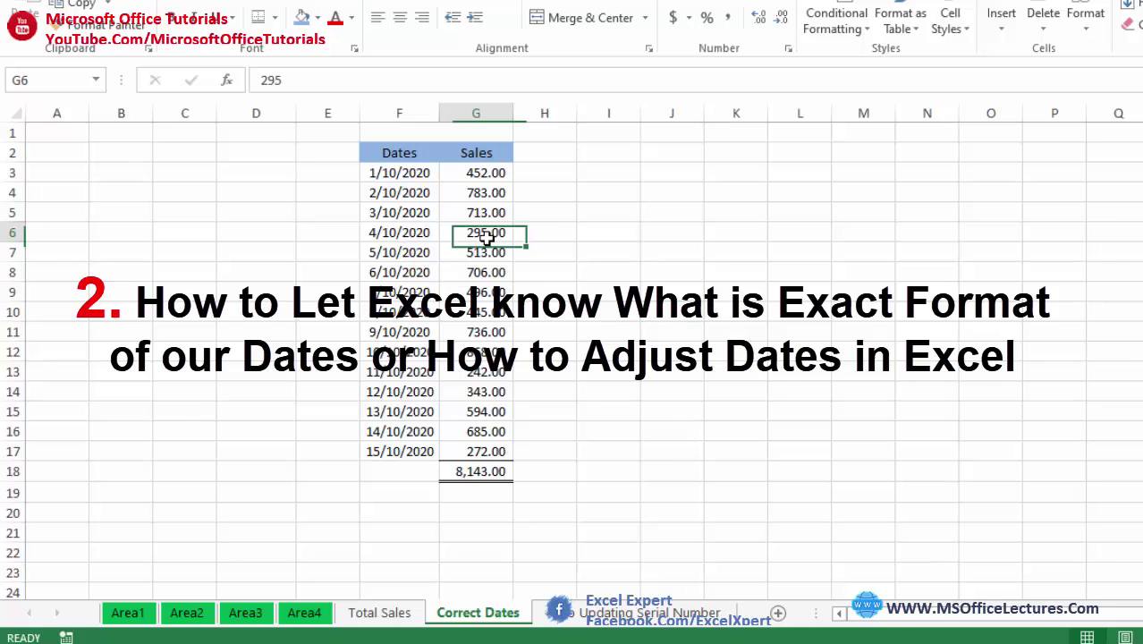
pyautogui.moveTo(486, 234); pyautogui.dragTo(401, 437)
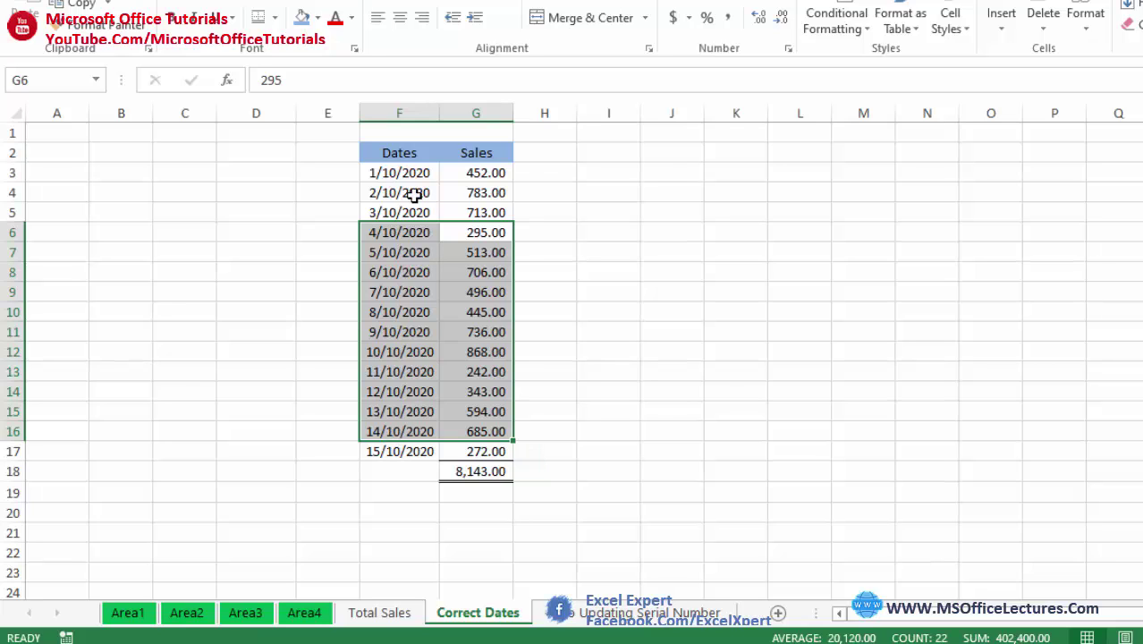
pyautogui.moveTo(408, 172); pyautogui.dragTo(480, 450)
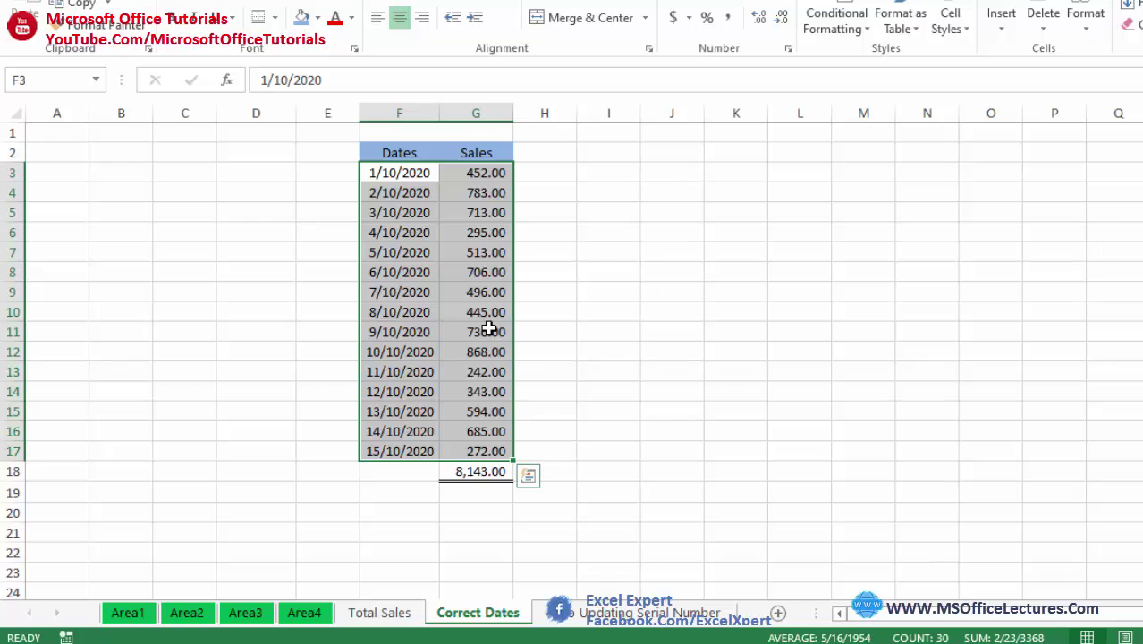
pyautogui.click(541, 256)
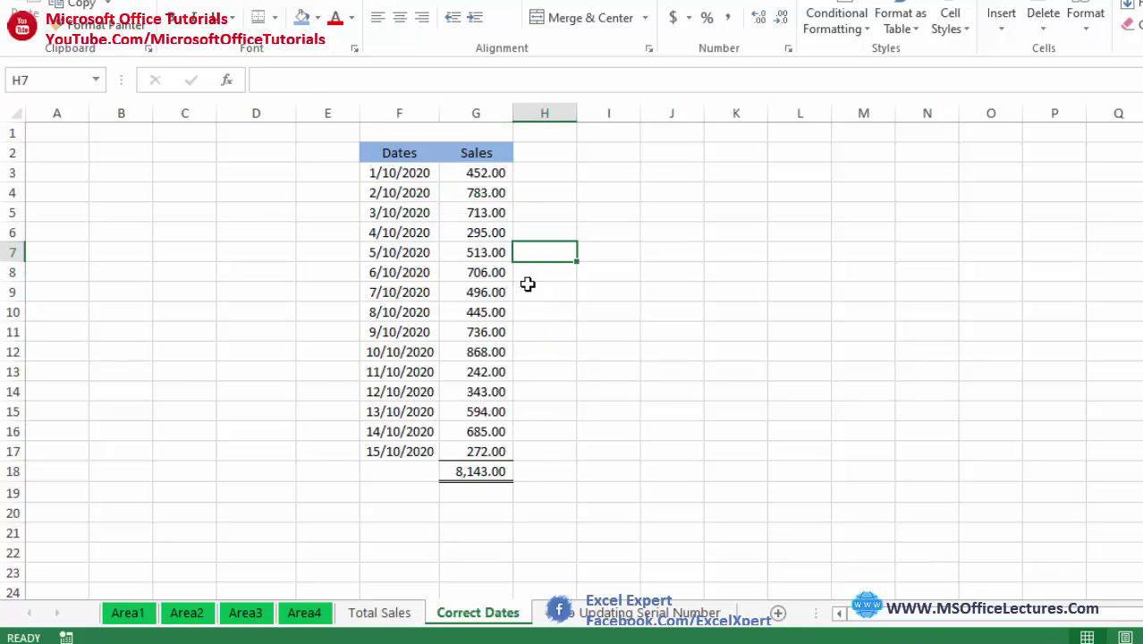
pyautogui.moveTo(407, 227); pyautogui.dragTo(479, 368)
pyautogui.click(528, 340)
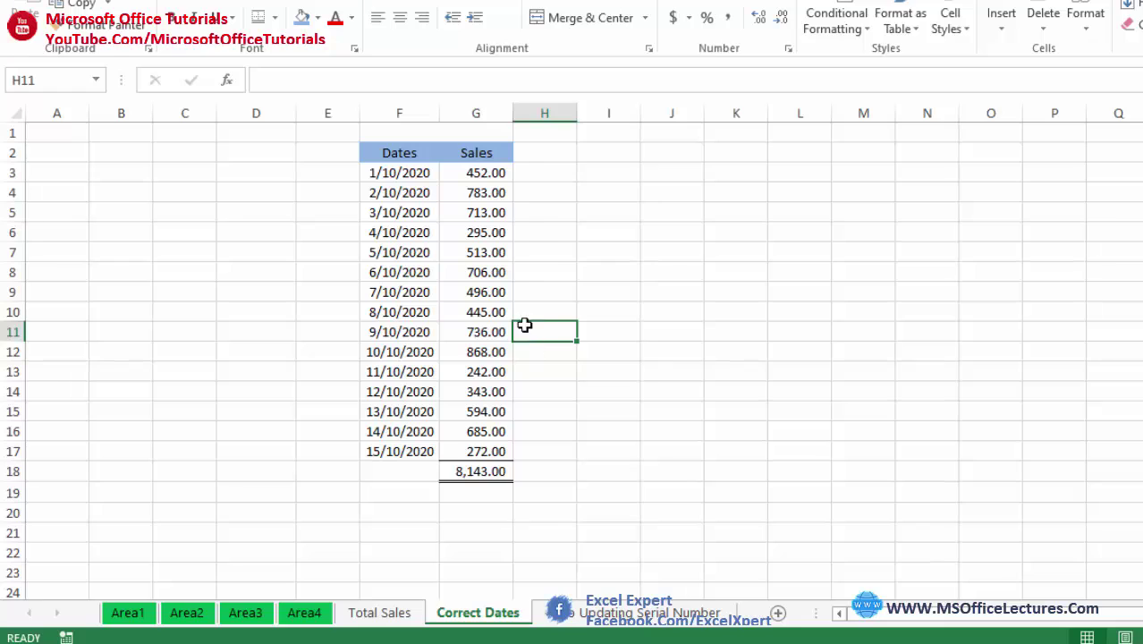
pyautogui.click(504, 287)
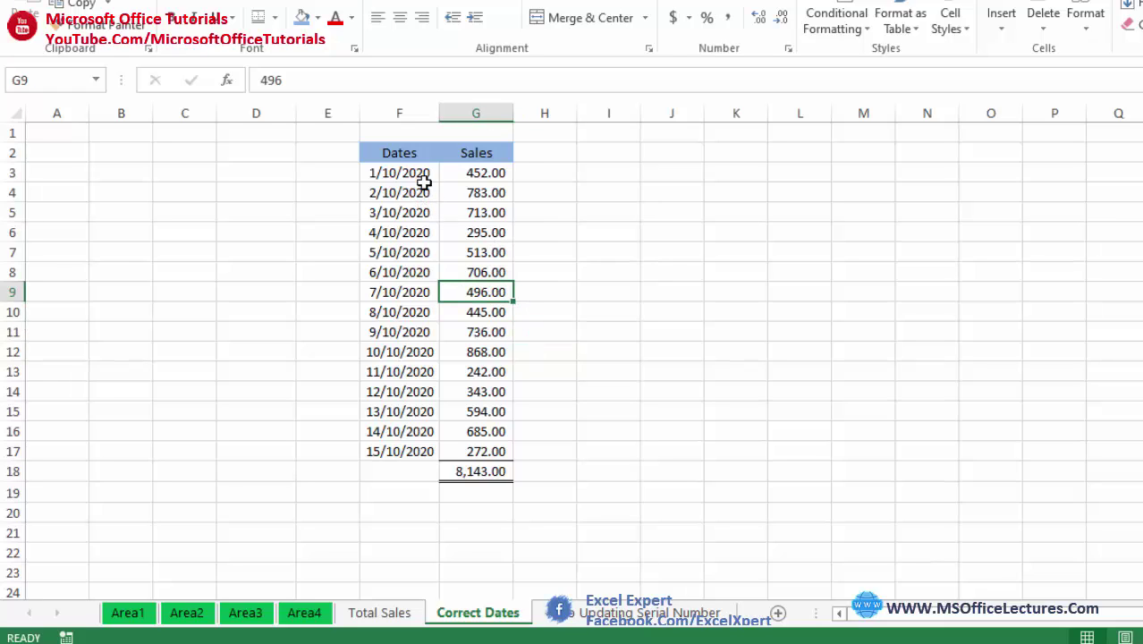
# Examine the dates in F3:F17 and compare the day and month order in individual cells
pyautogui.moveTo(424, 182); pyautogui.dragTo(408, 452)
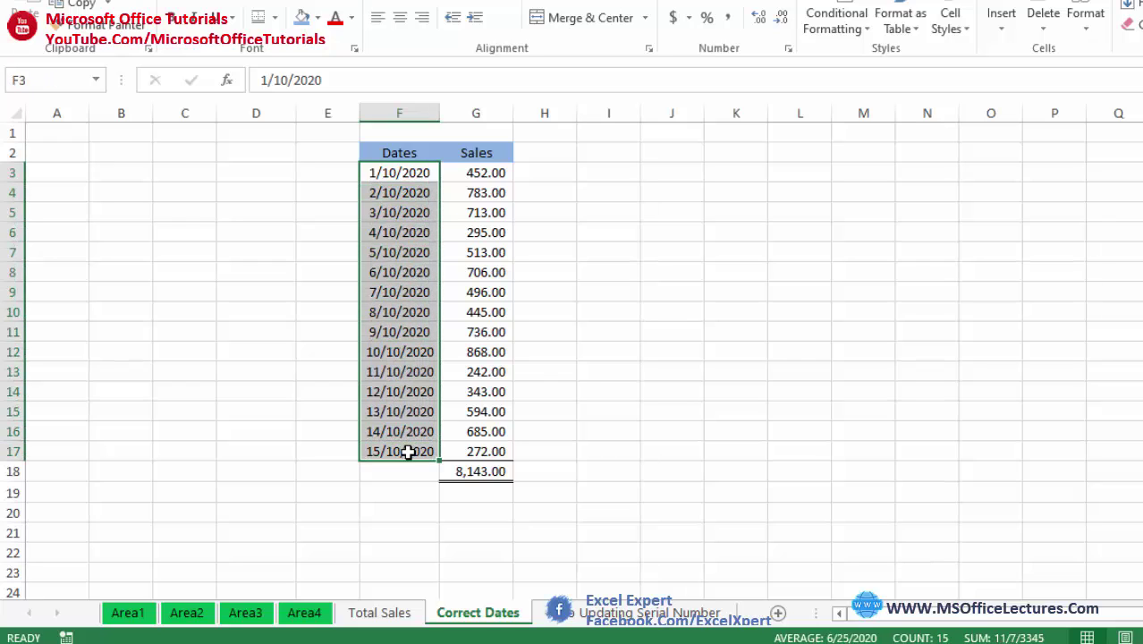
pyautogui.click(472, 372)
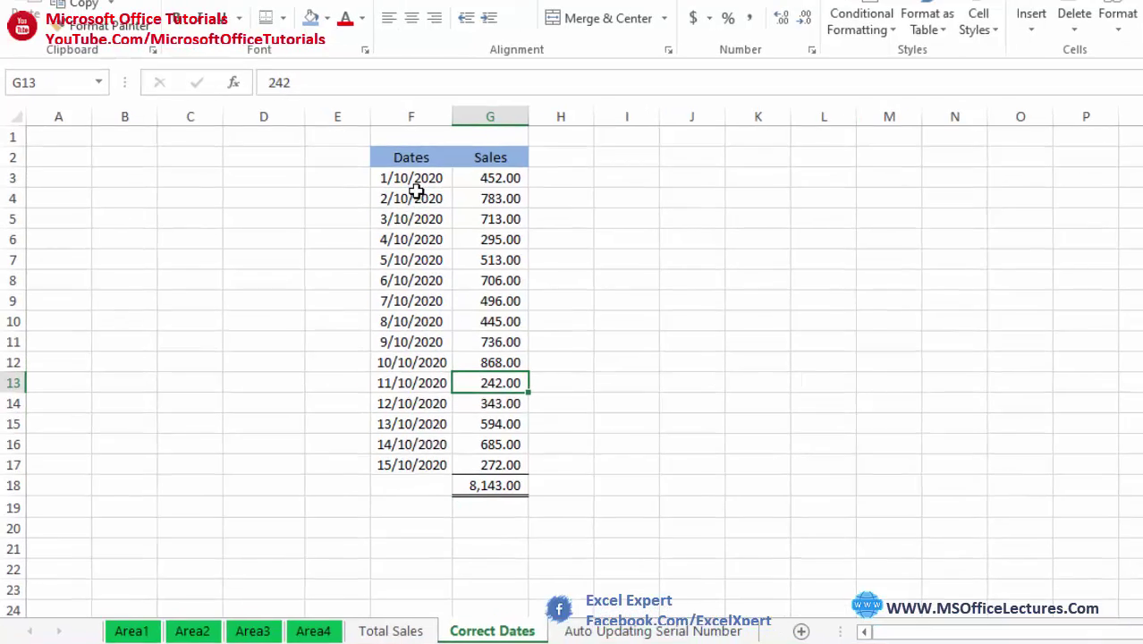
pyautogui.moveTo(416, 183); pyautogui.dragTo(412, 468)
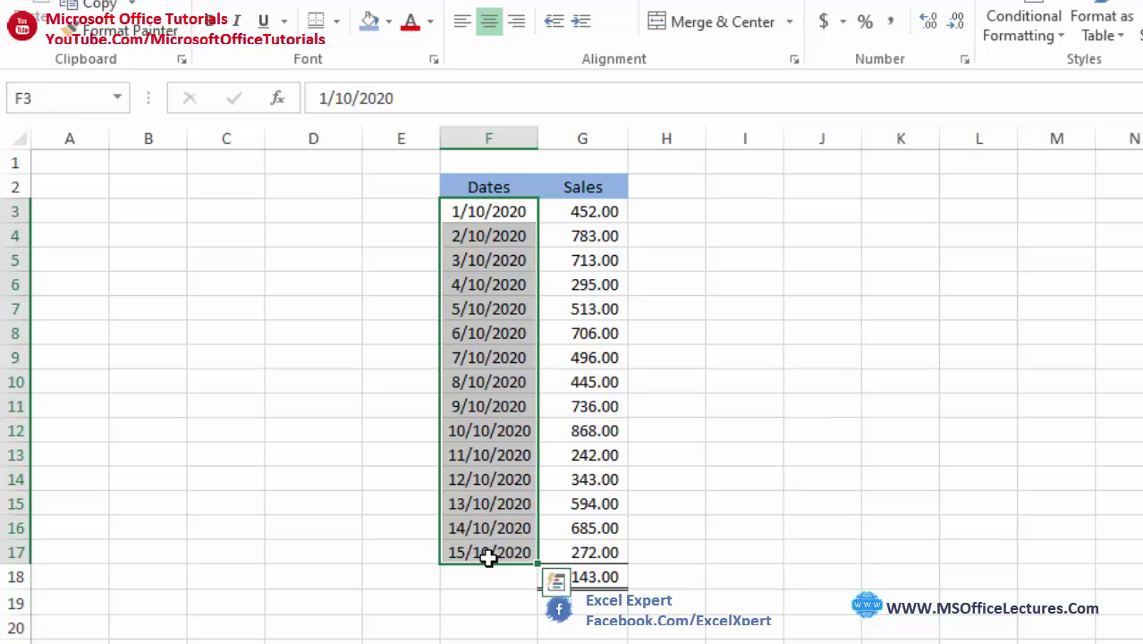
pyautogui.click(449, 212)
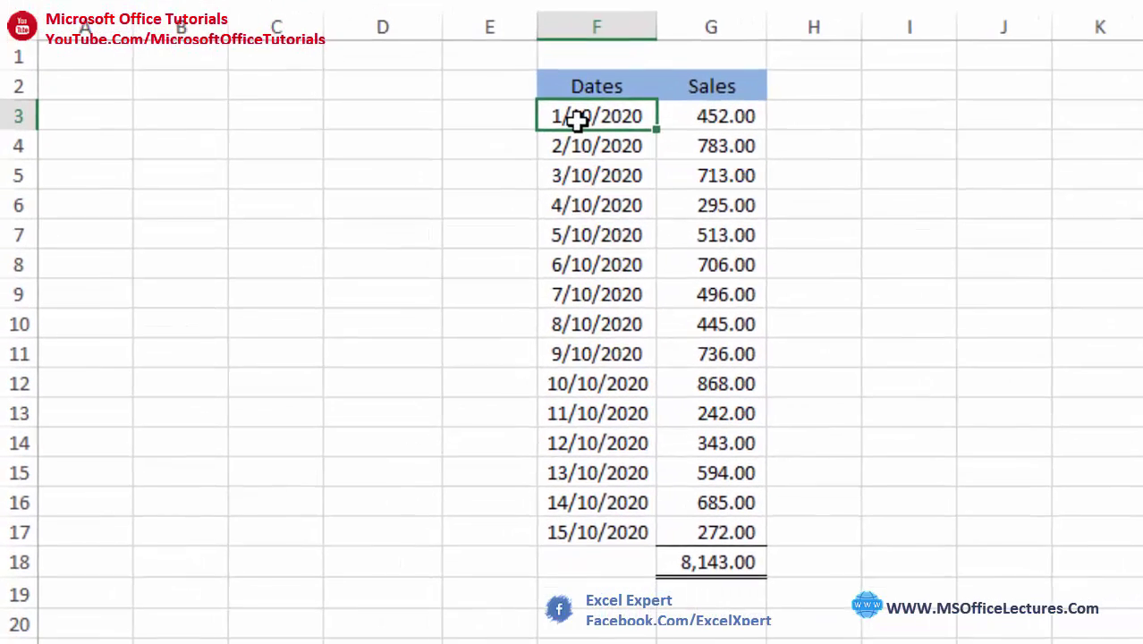
pyautogui.moveTo(550, 112); pyautogui.dragTo(592, 528)
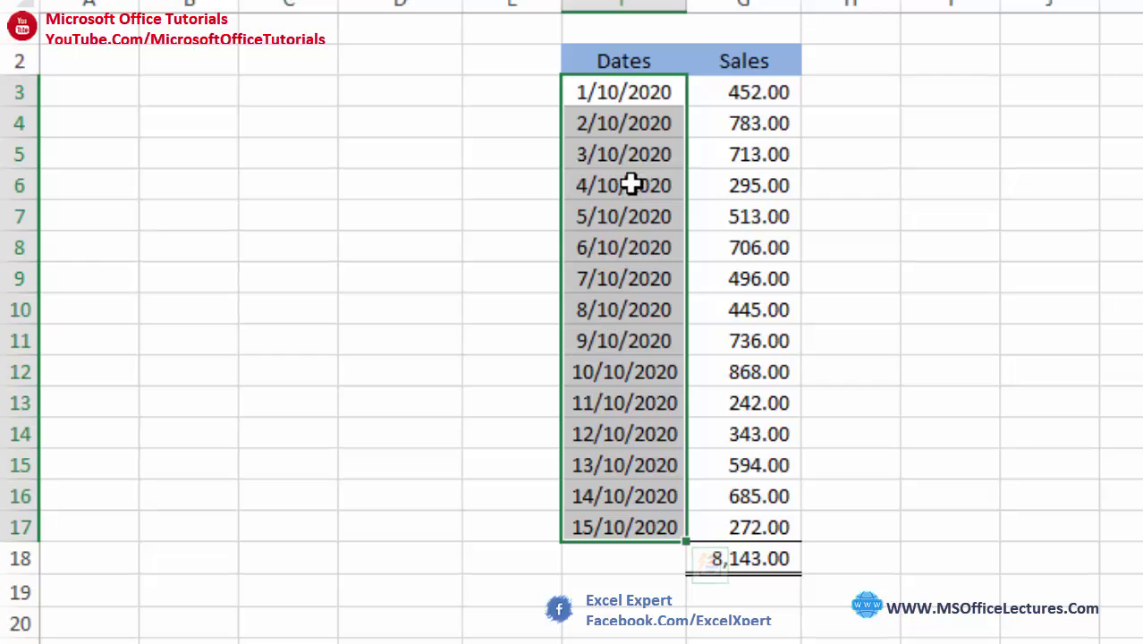
pyautogui.click(626, 99)
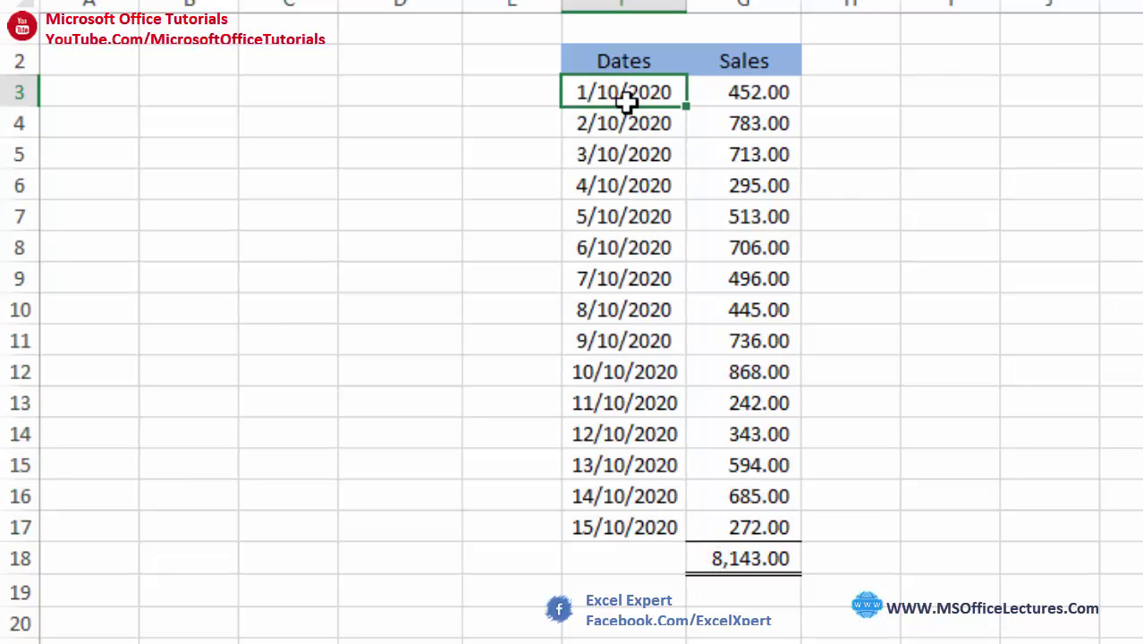
pyautogui.click(612, 371)
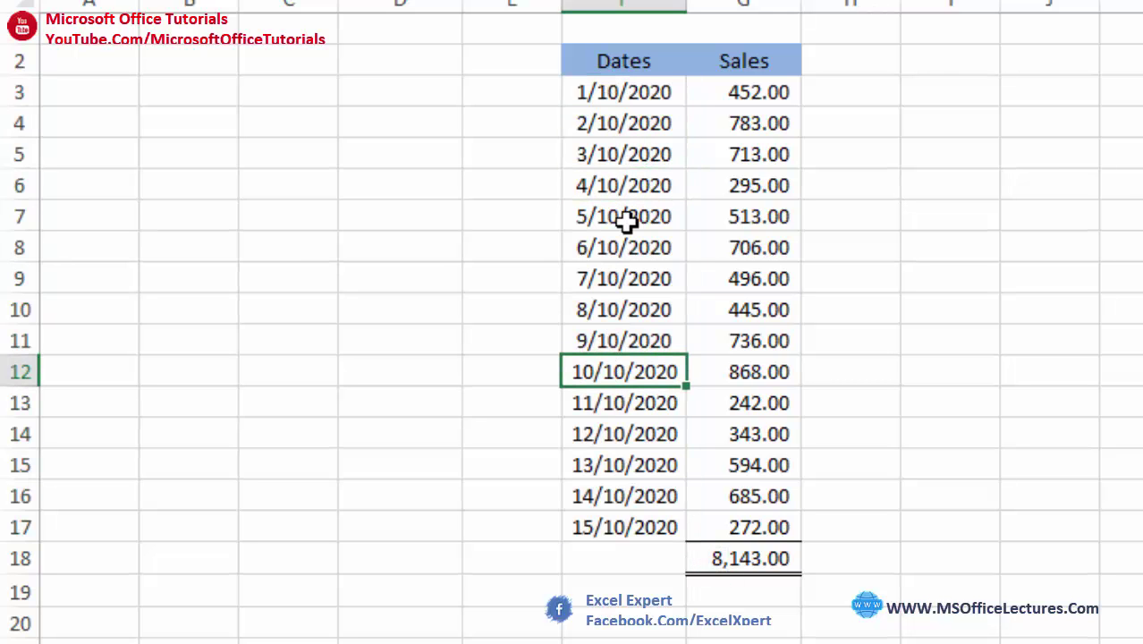
pyautogui.click(623, 92)
pyautogui.click(625, 222)
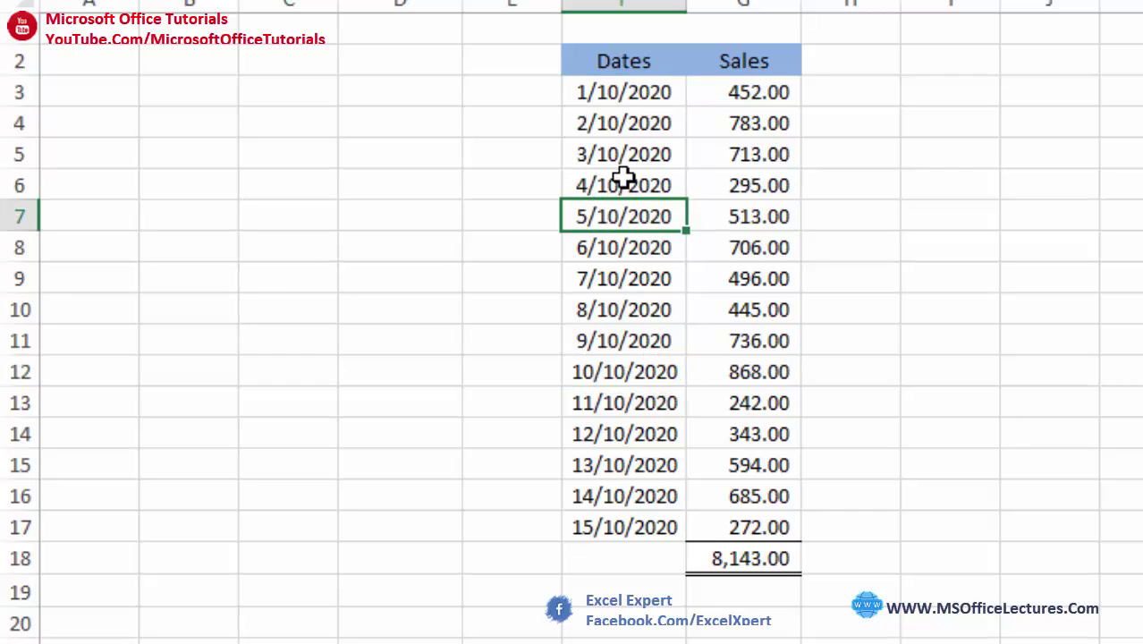
pyautogui.click(652, 93)
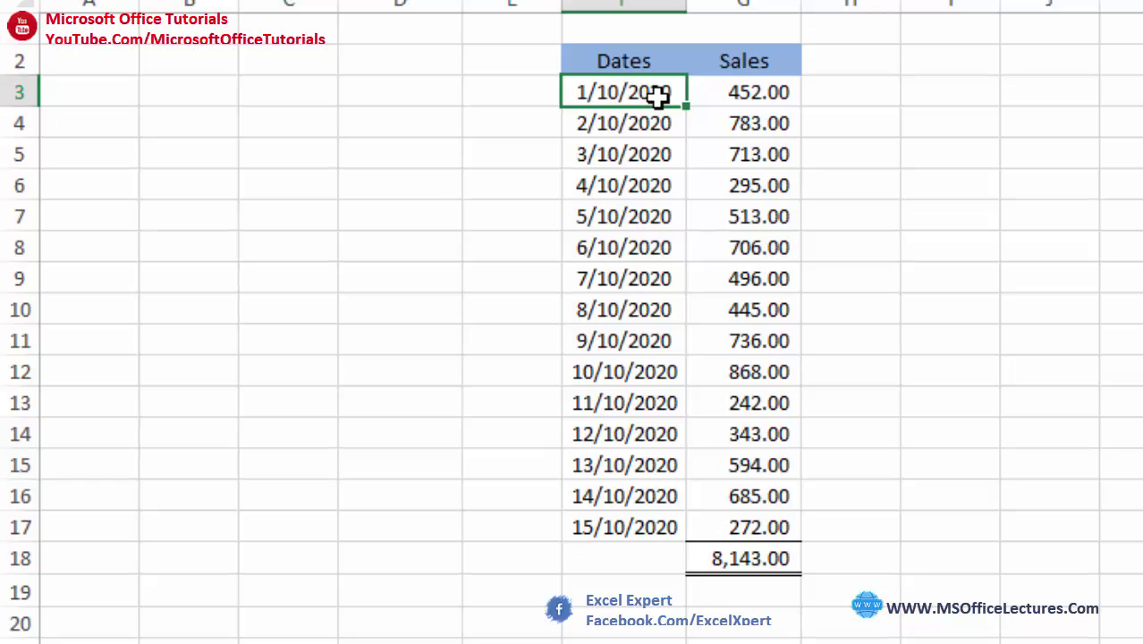
# Apply the custom number format dd-mmm-yyyy to the dates in F3:F17
pyautogui.moveTo(658, 97); pyautogui.dragTo(650, 523)
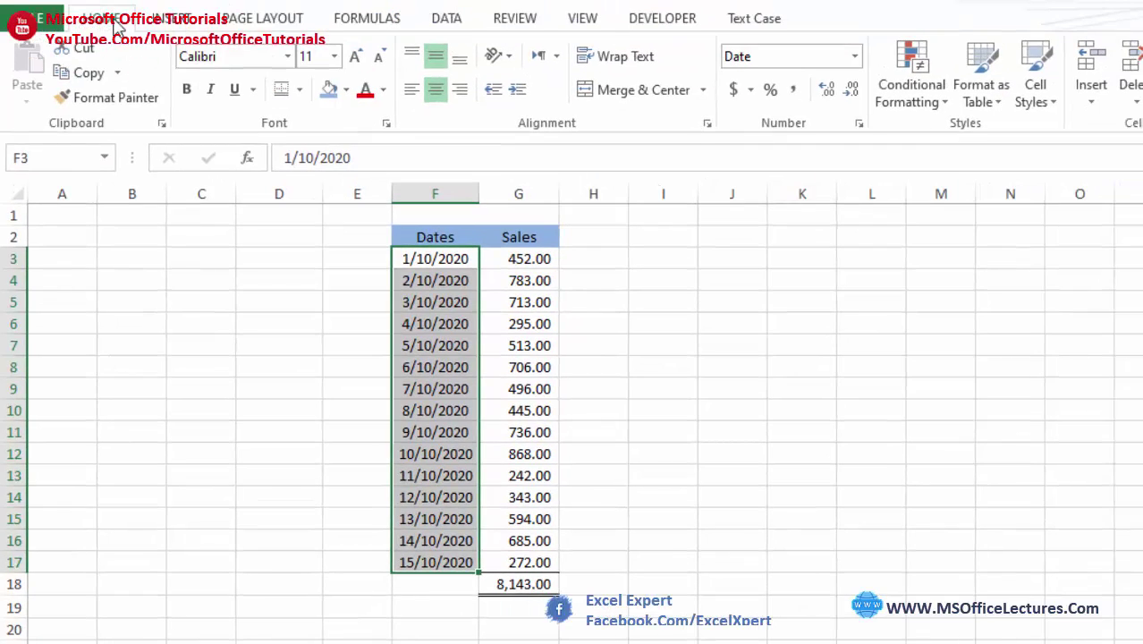
pyautogui.click(855, 57)
pyautogui.click(825, 563)
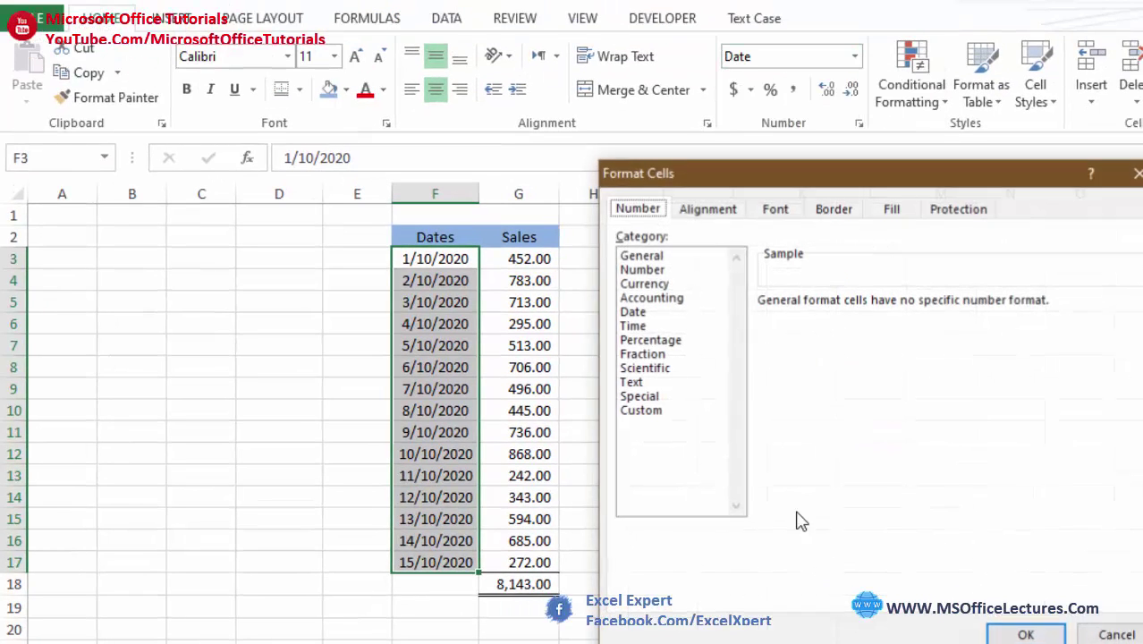
pyautogui.click(640, 398)
pyautogui.click(647, 410)
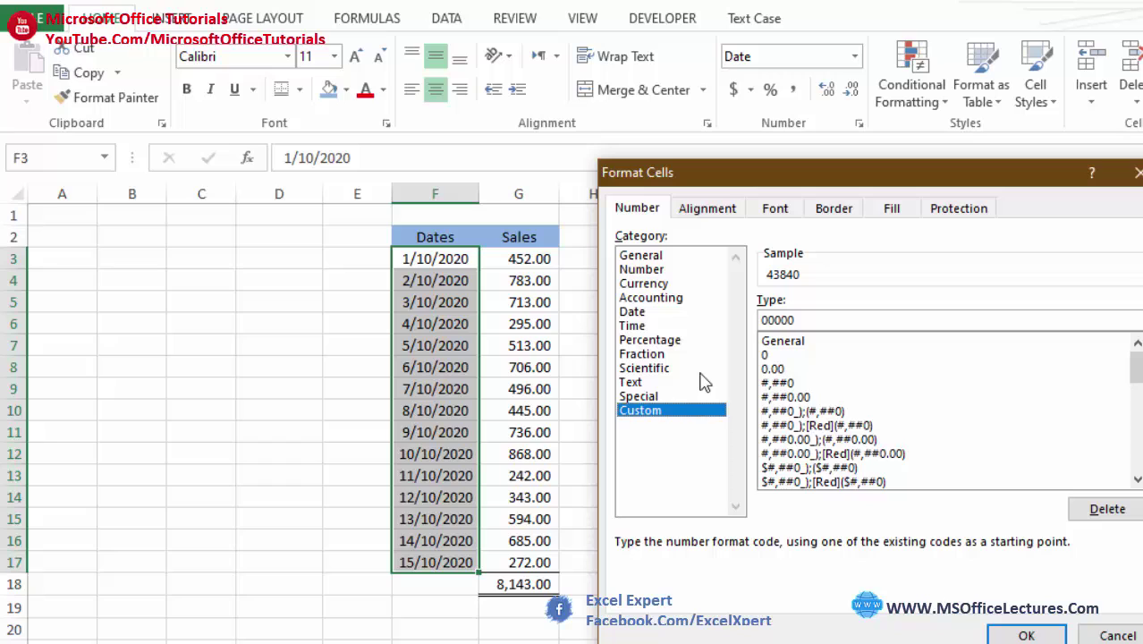
pyautogui.doubleClick(808, 320)
pyautogui.write('d')
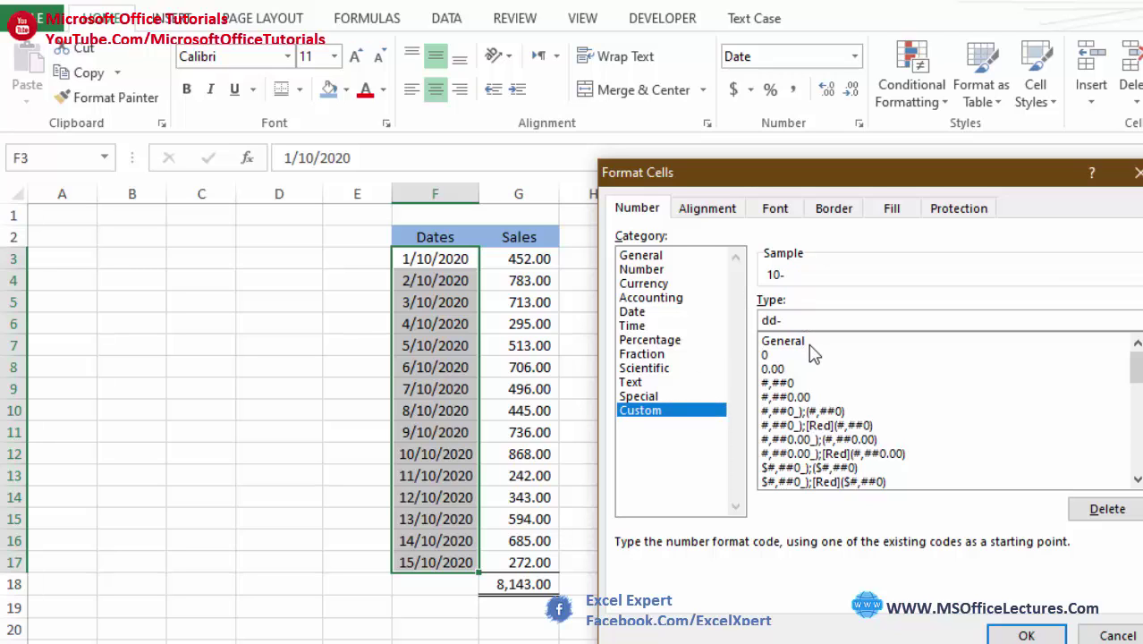
pyautogui.write('d-mmm-yyyy')
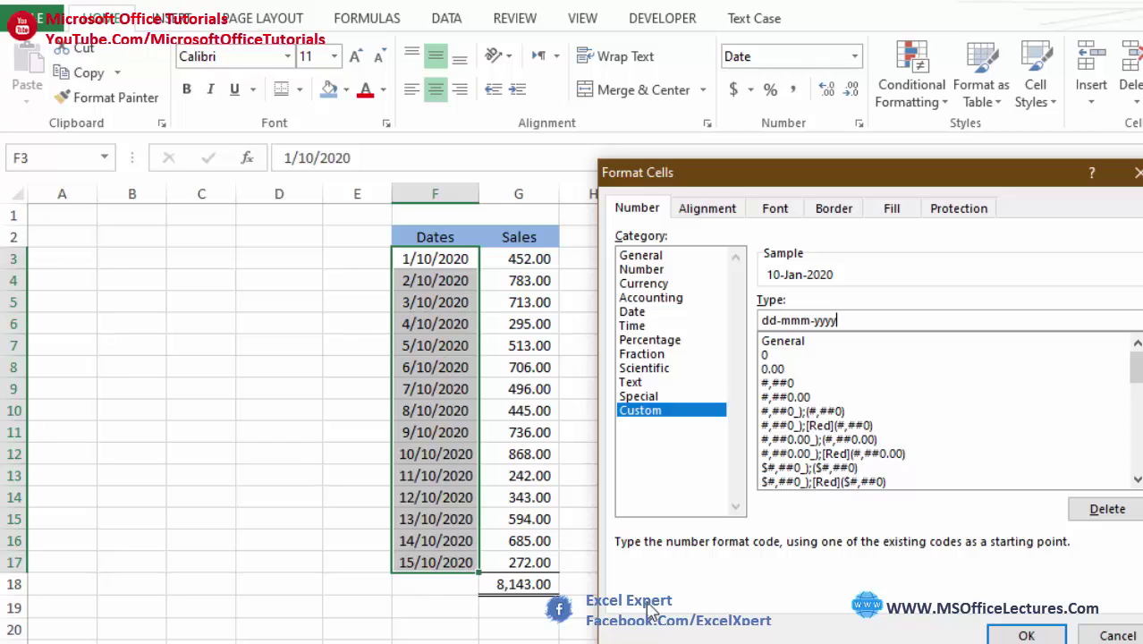
pyautogui.click(1024, 634)
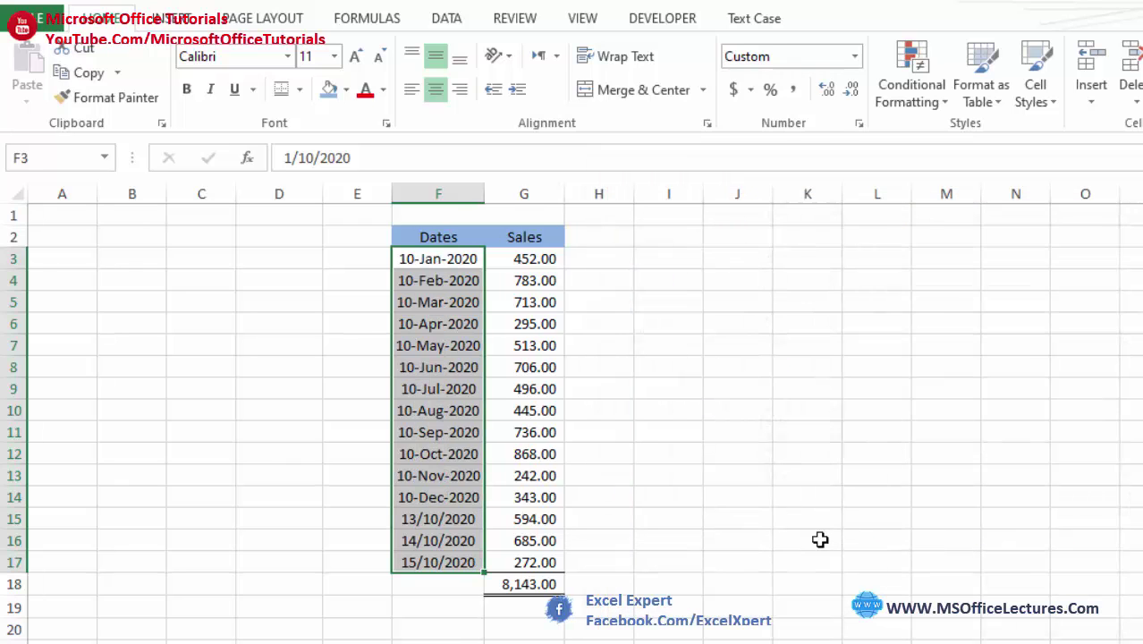
# Check the reformatted dates in F6 and F3, and undo the custom date format
pyautogui.click(403, 324)
pyautogui.click(410, 259)
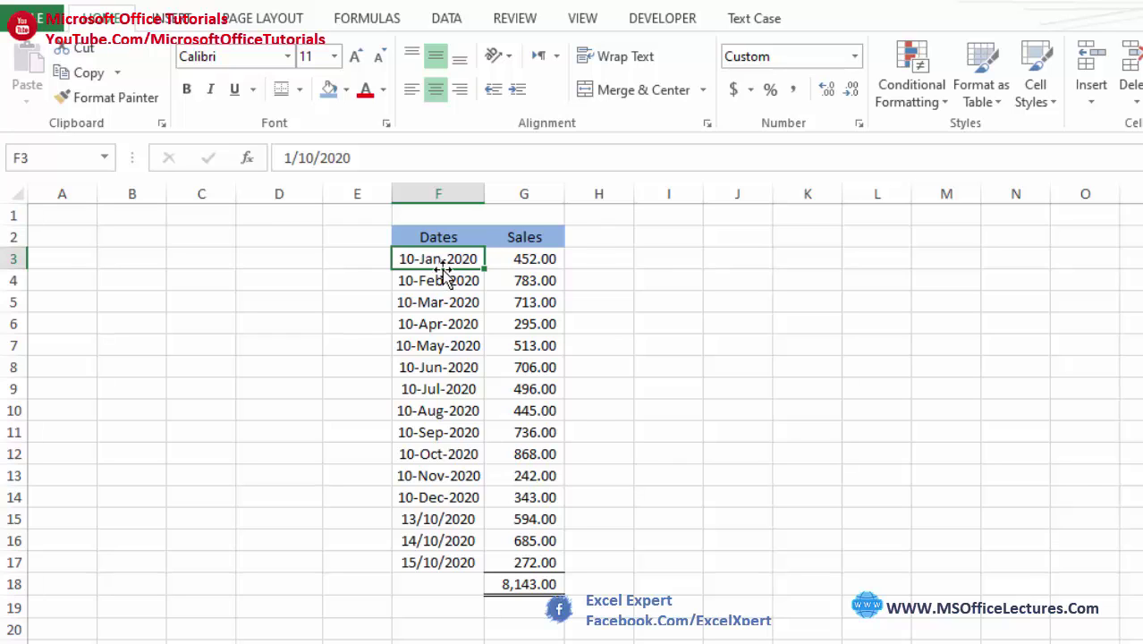
pyautogui.hotkey('ctrl', 'z')
pyautogui.hotkey('ctrl', 'z')
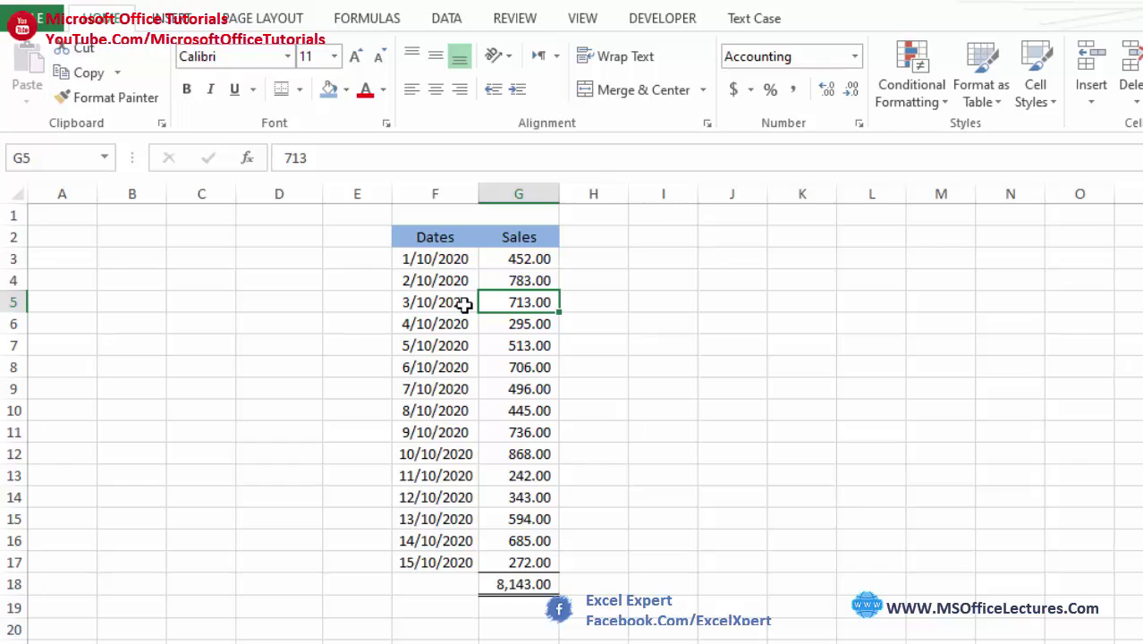
# Enter the sample dates 10/01/2020 in E3 and 10/02/2020 in E4, and clear both cells
pyautogui.click(353, 266)
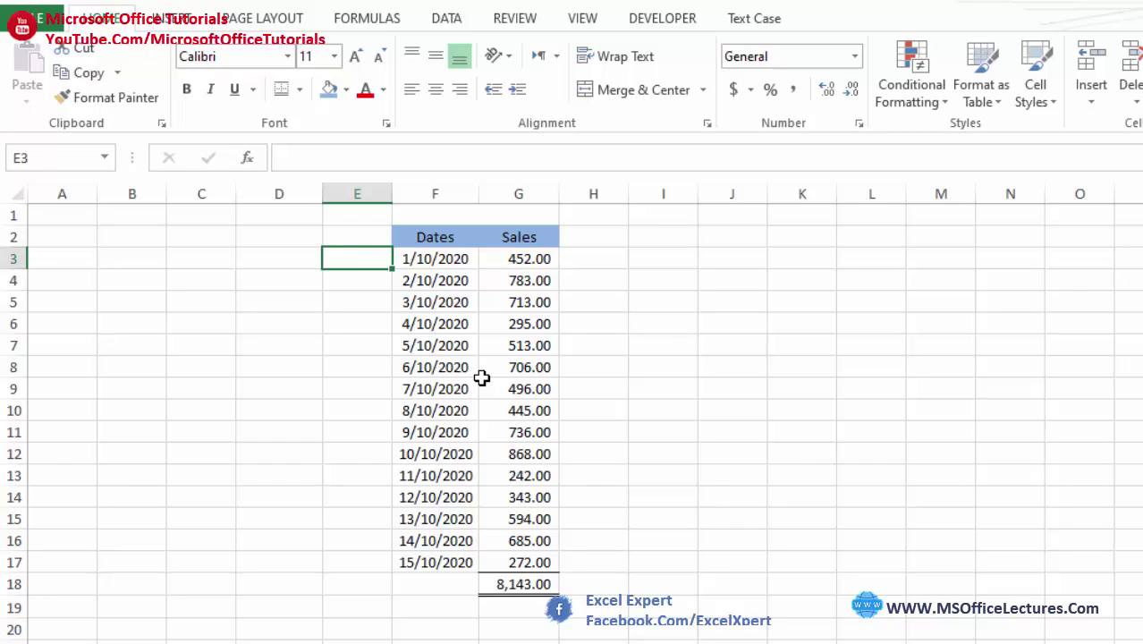
pyautogui.write('10/0')
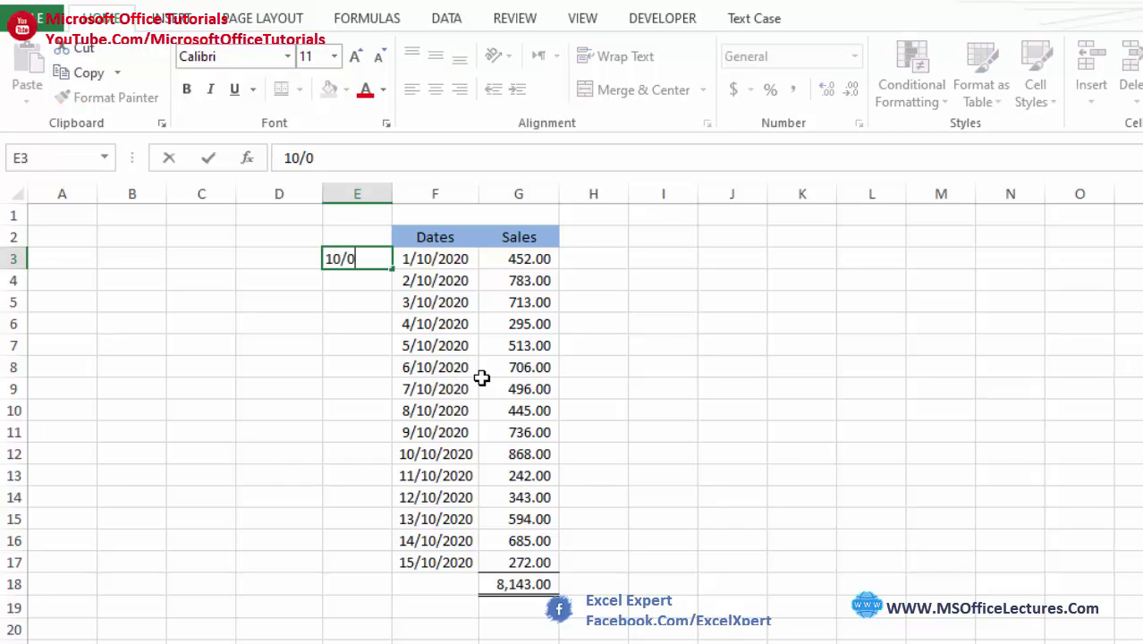
pyautogui.write('1/2020')
pyautogui.press('Return')
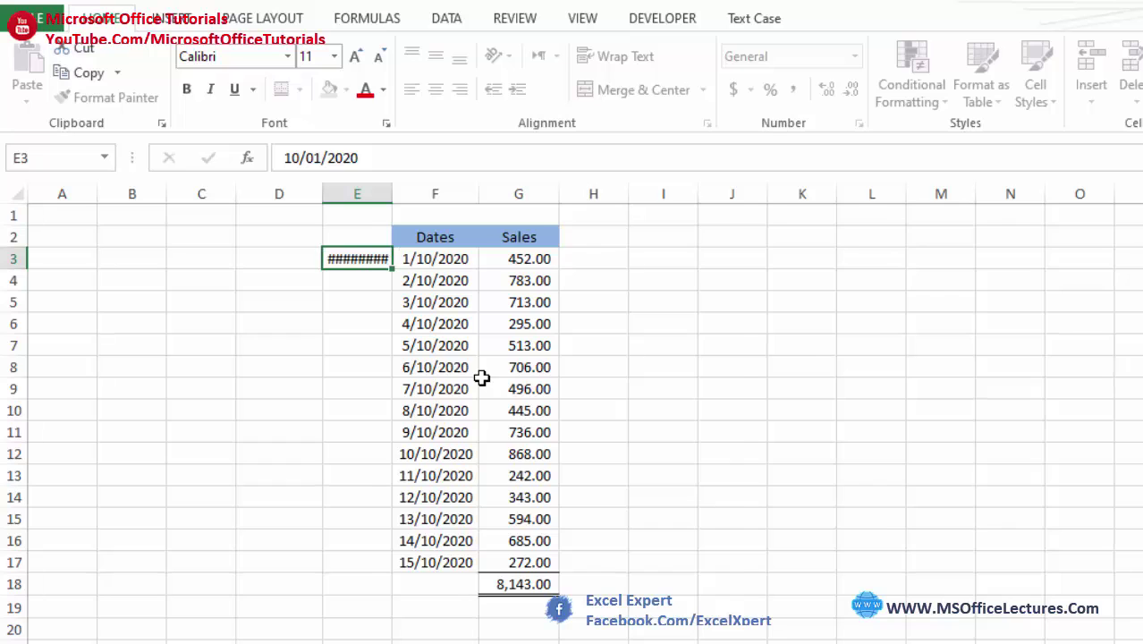
pyautogui.write('10/02')
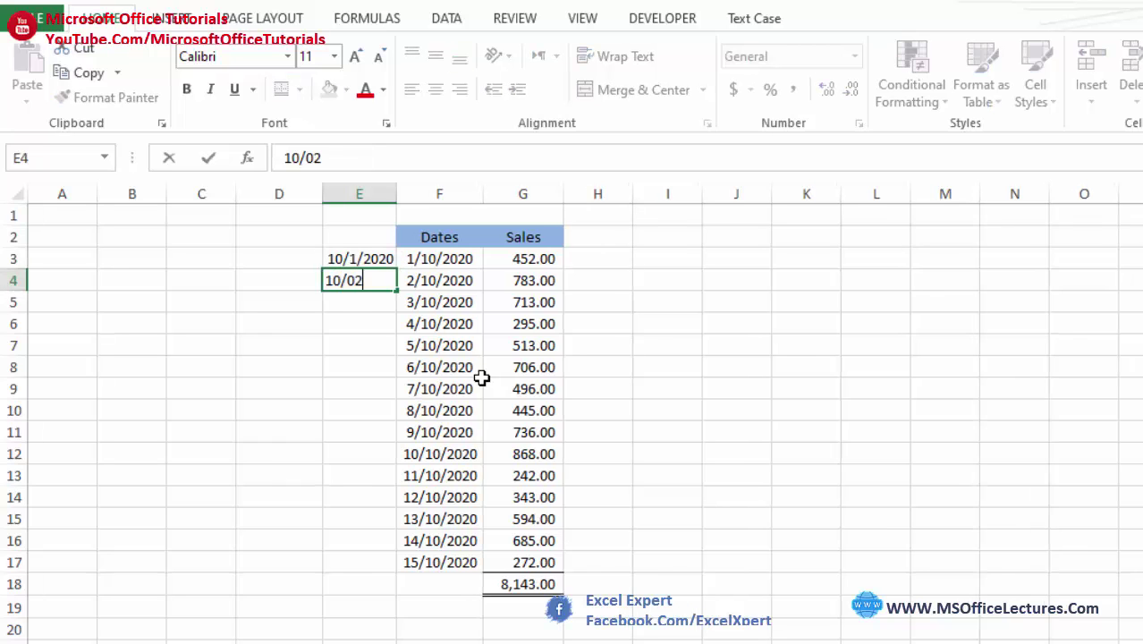
pyautogui.write('/2020')
pyautogui.press('Return')
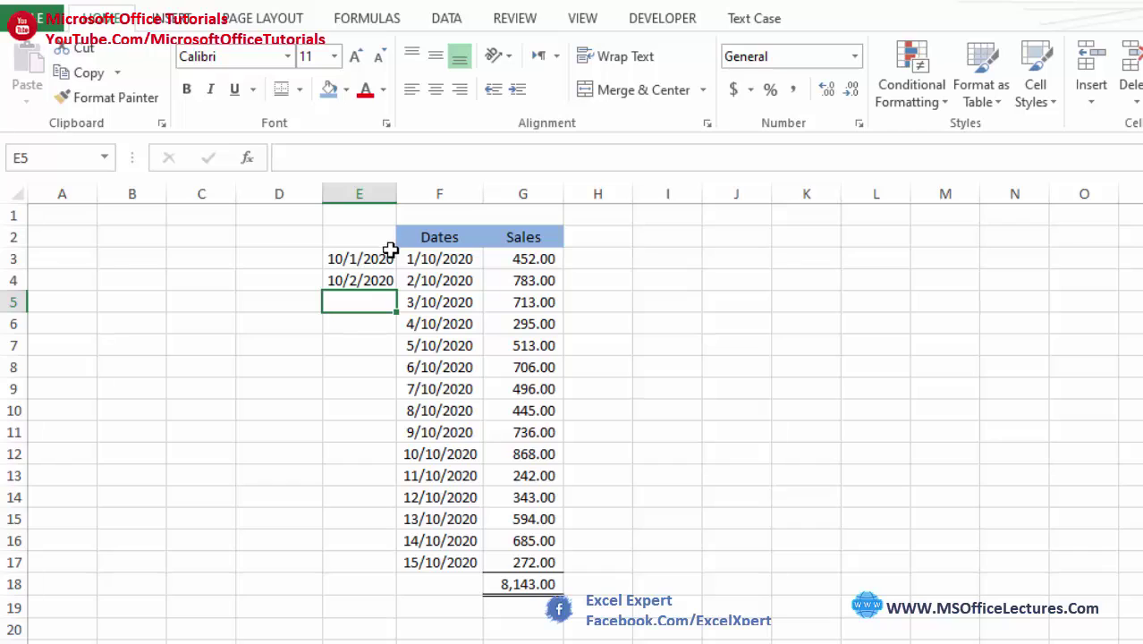
pyautogui.moveTo(365, 261); pyautogui.dragTo(364, 288)
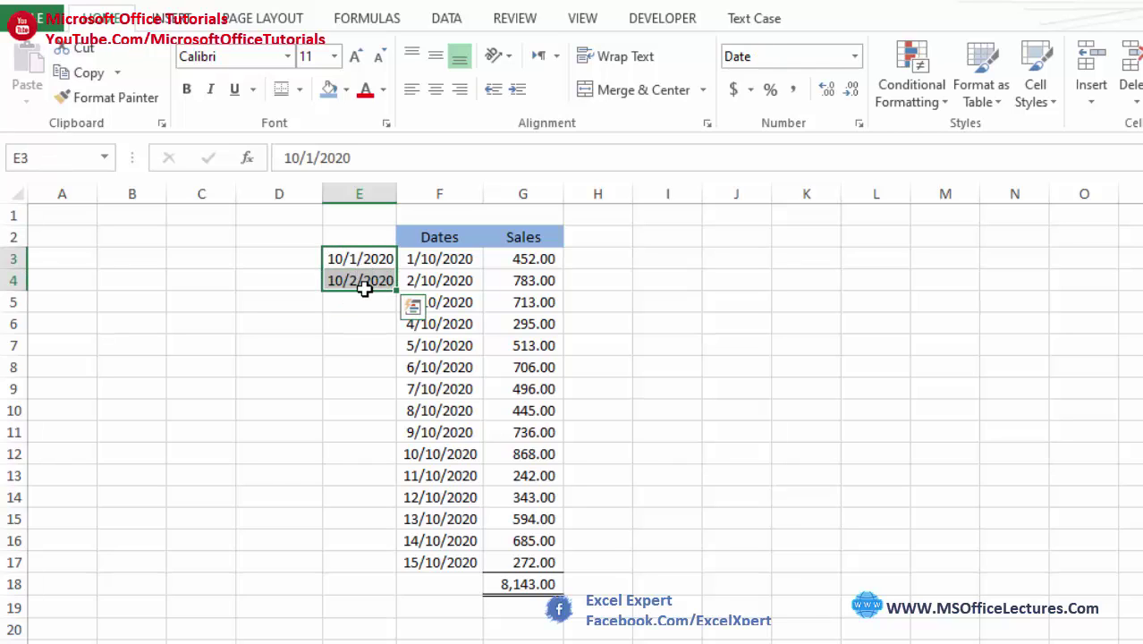
pyautogui.press('Delete')
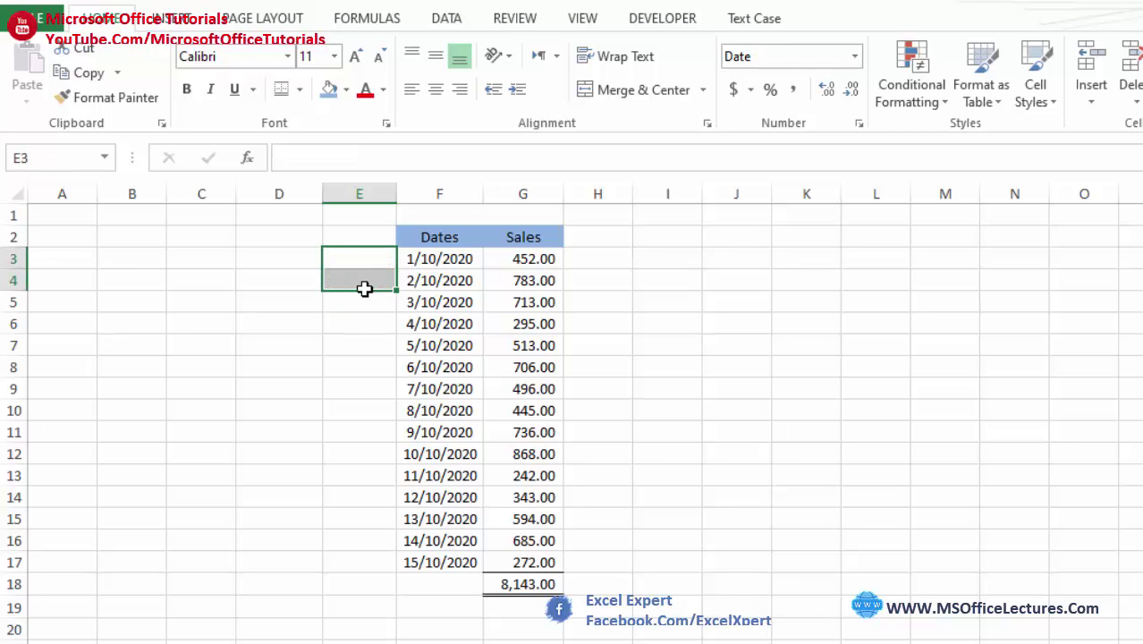
# Convert the dates in F3:F18 in place with Text to Columns, using the Tab delimiter and the DMY date format
pyautogui.click(455, 322)
pyautogui.moveTo(428, 258); pyautogui.dragTo(440, 586)
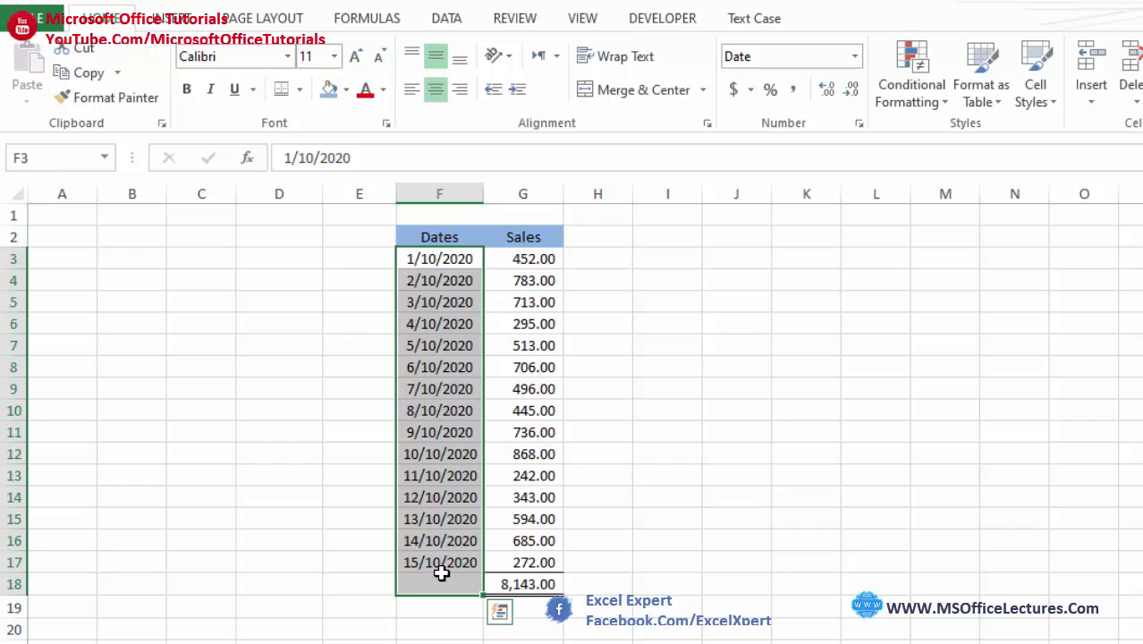
pyautogui.click(445, 23)
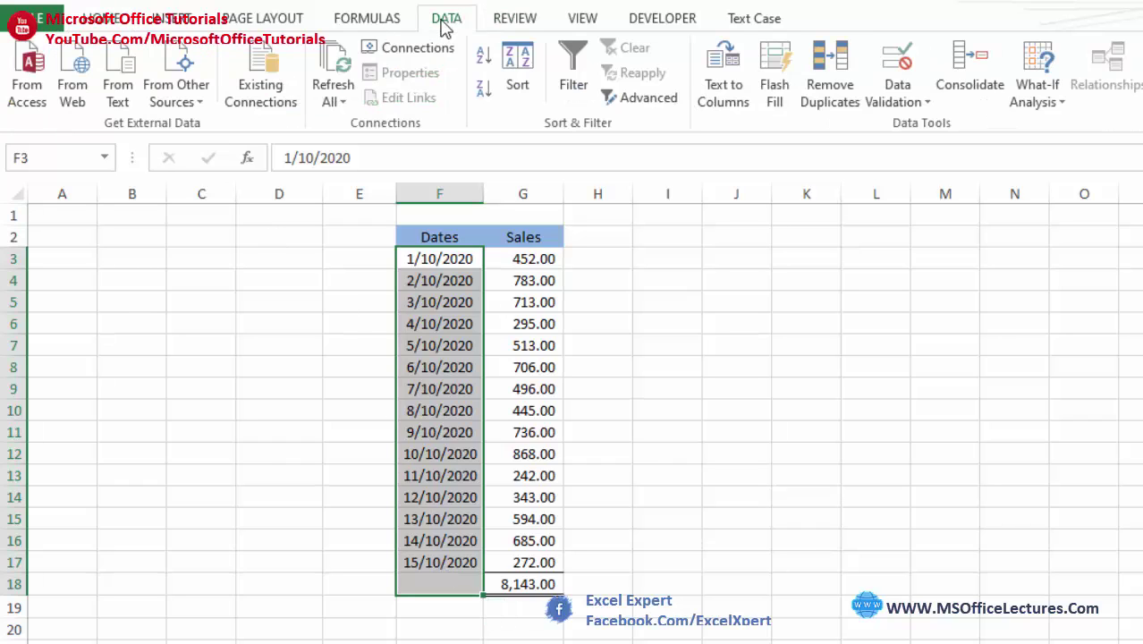
pyautogui.click(727, 83)
pyautogui.moveTo(833, 165); pyautogui.dragTo(778, 188)
pyautogui.click(955, 587)
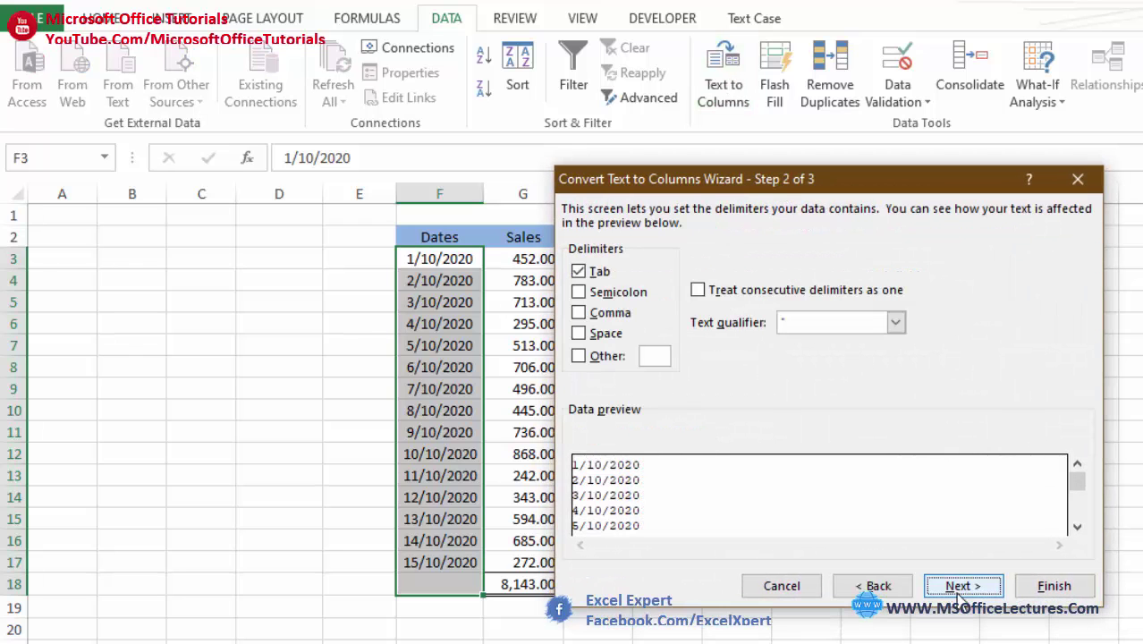
pyautogui.click(957, 587)
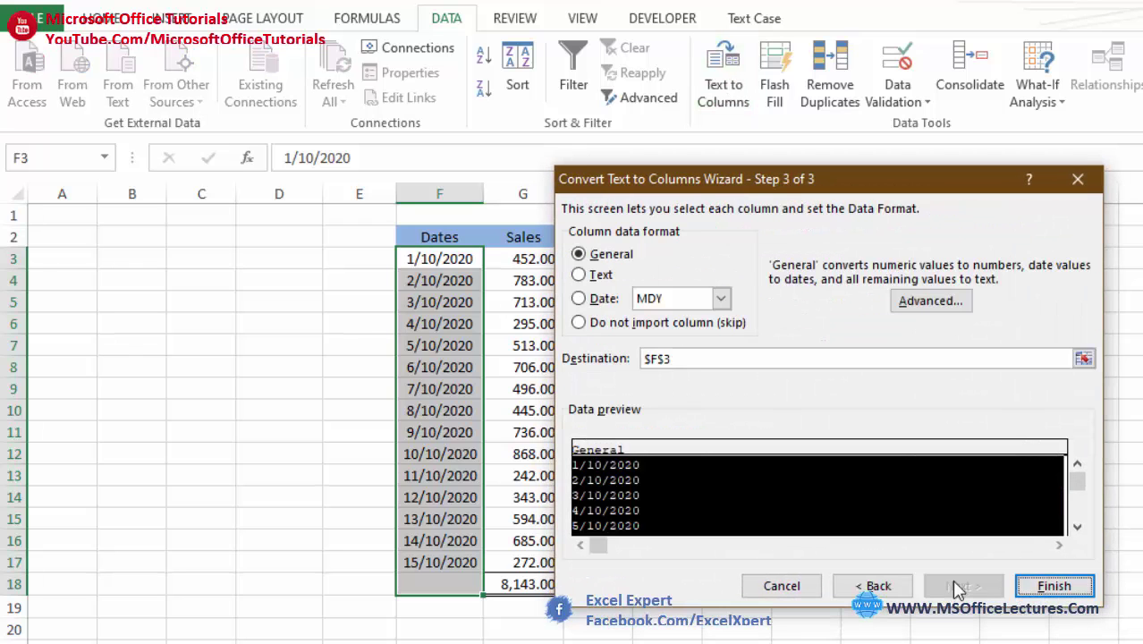
pyautogui.click(580, 299)
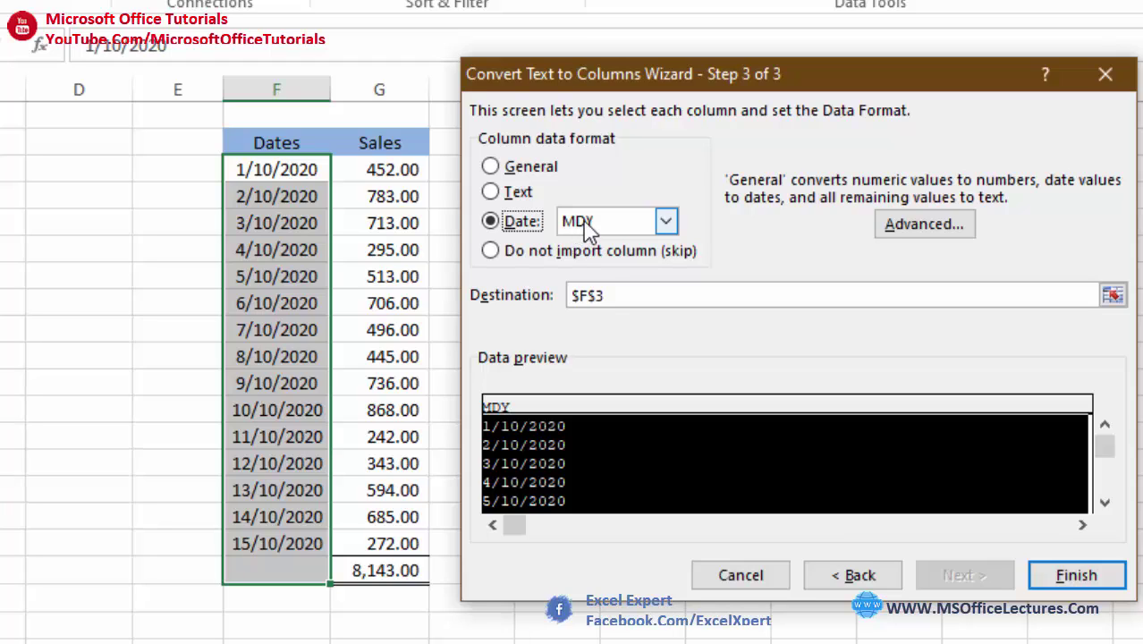
pyautogui.click(667, 223)
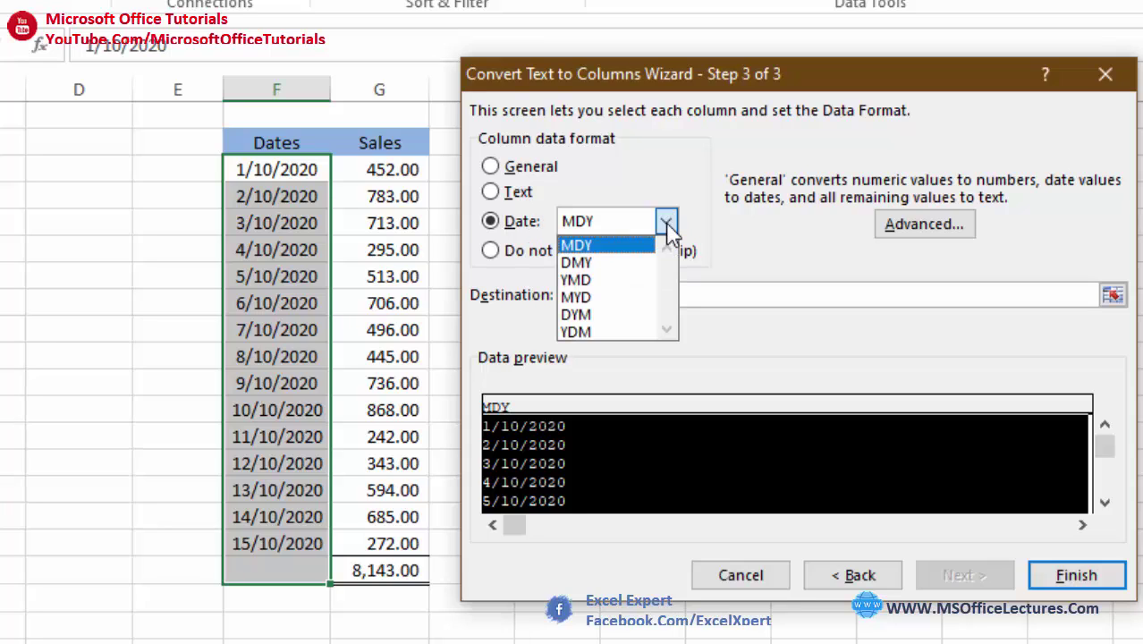
pyautogui.click(605, 265)
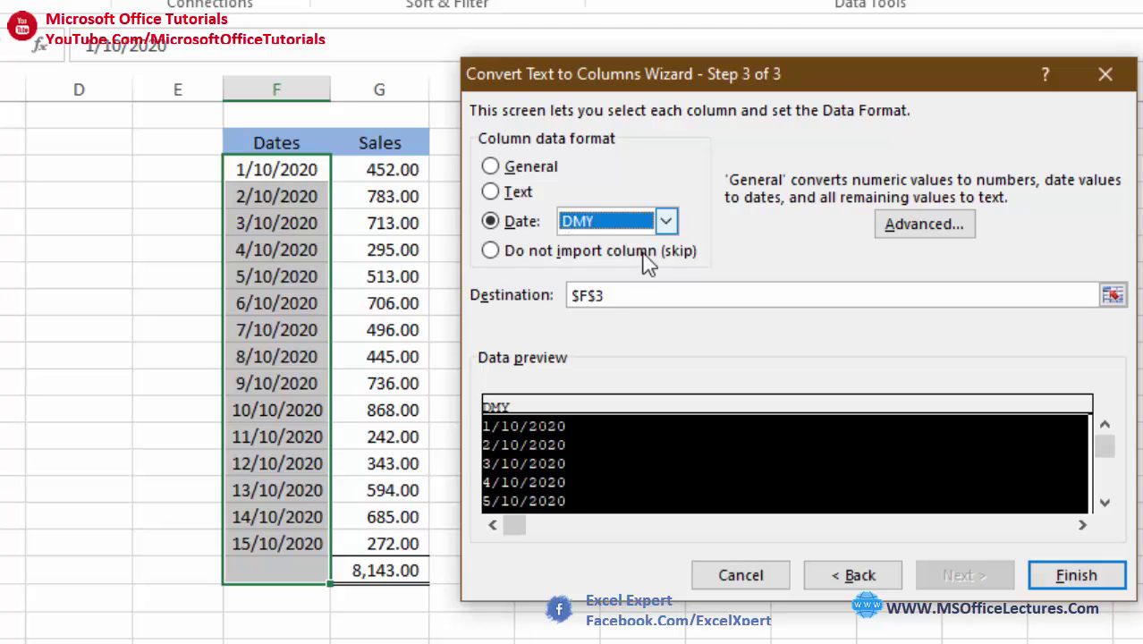
pyautogui.click(1060, 576)
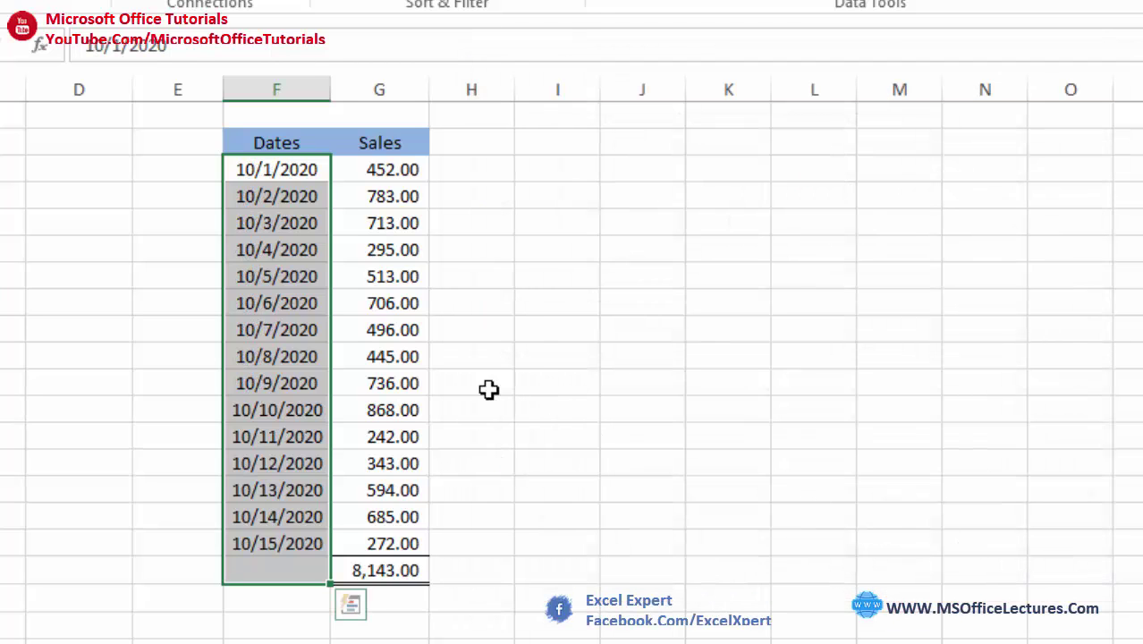
# Apply the custom number format dd-mmm-yyyy to the converted dates in F3:F17 and check the reformatted cells
pyautogui.click(392, 331)
pyautogui.moveTo(293, 176); pyautogui.dragTo(290, 537)
pyautogui.click(103, 18)
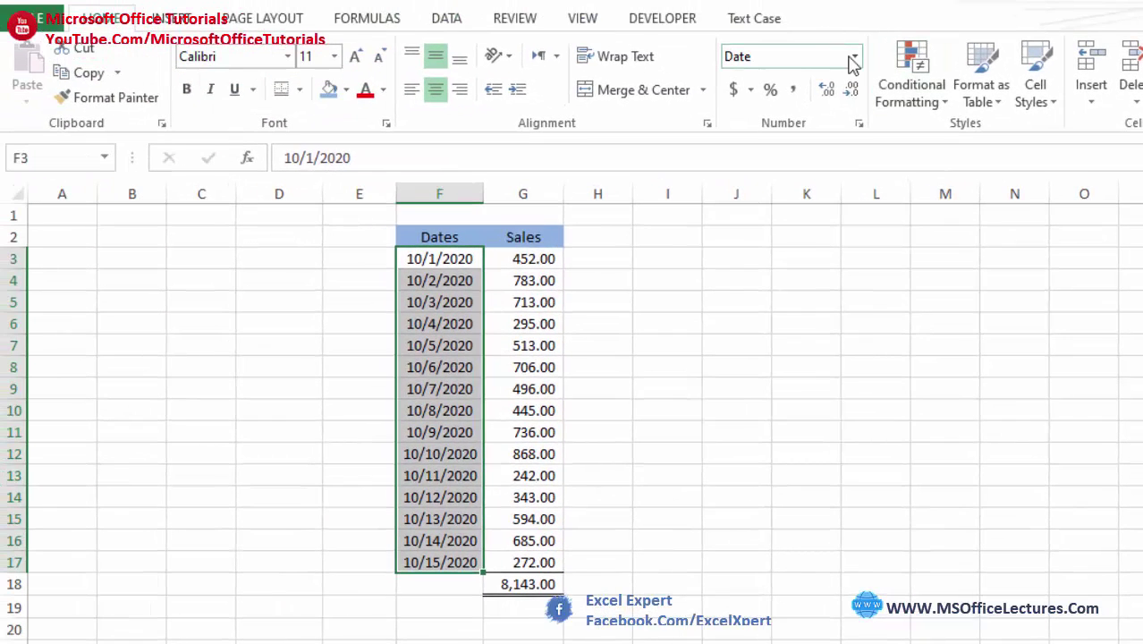
pyautogui.click(854, 59)
pyautogui.click(841, 564)
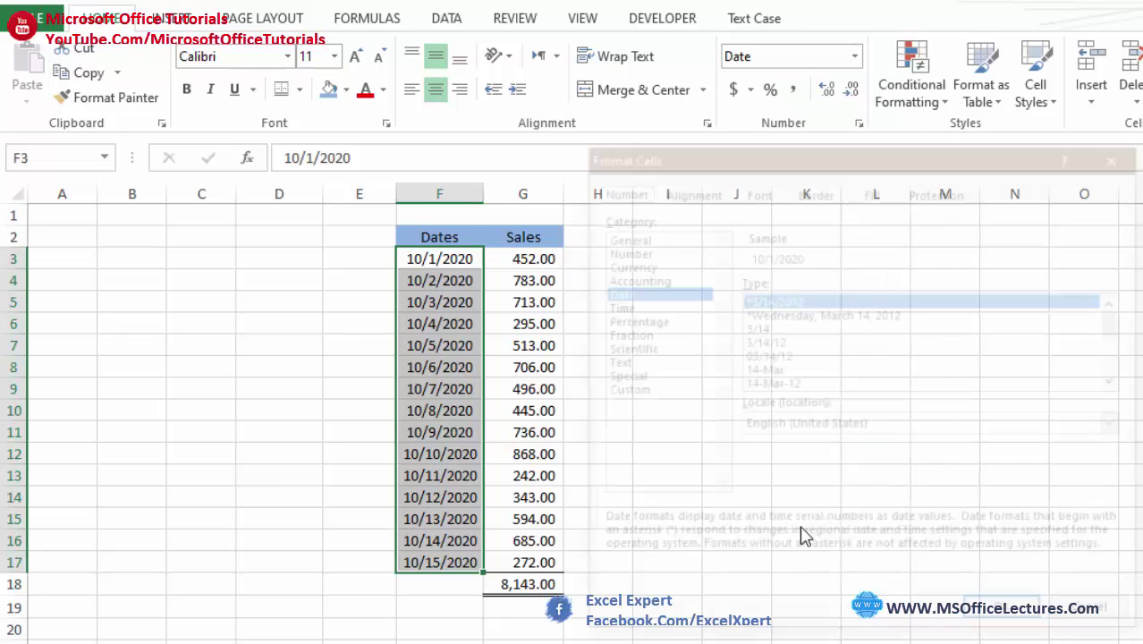
pyautogui.click(618, 390)
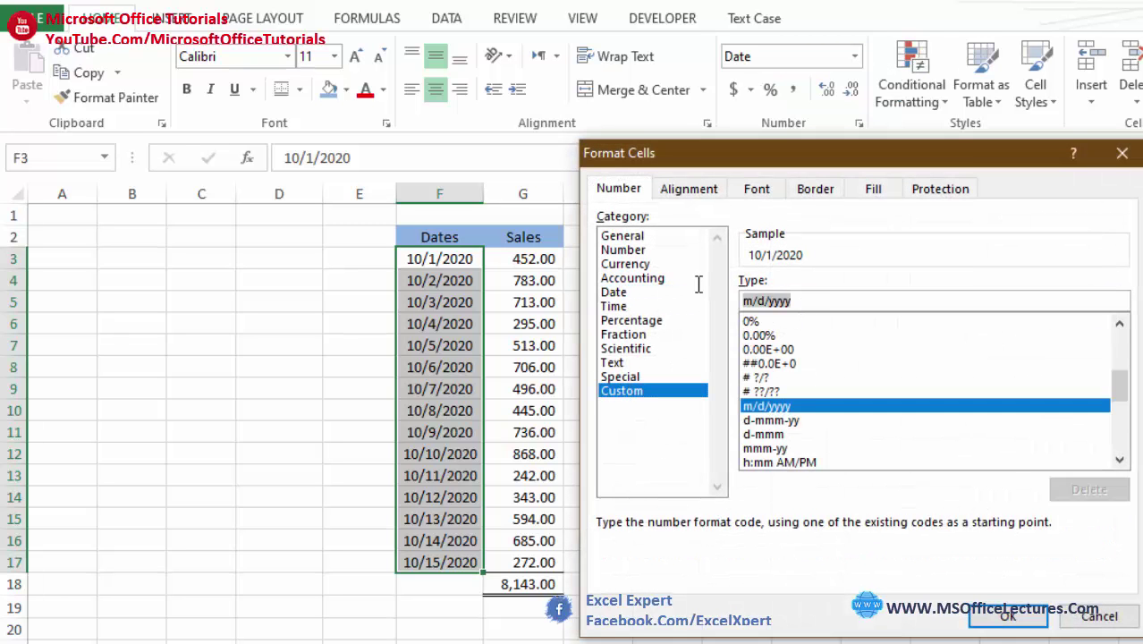
pyautogui.write('dd-mmm-')
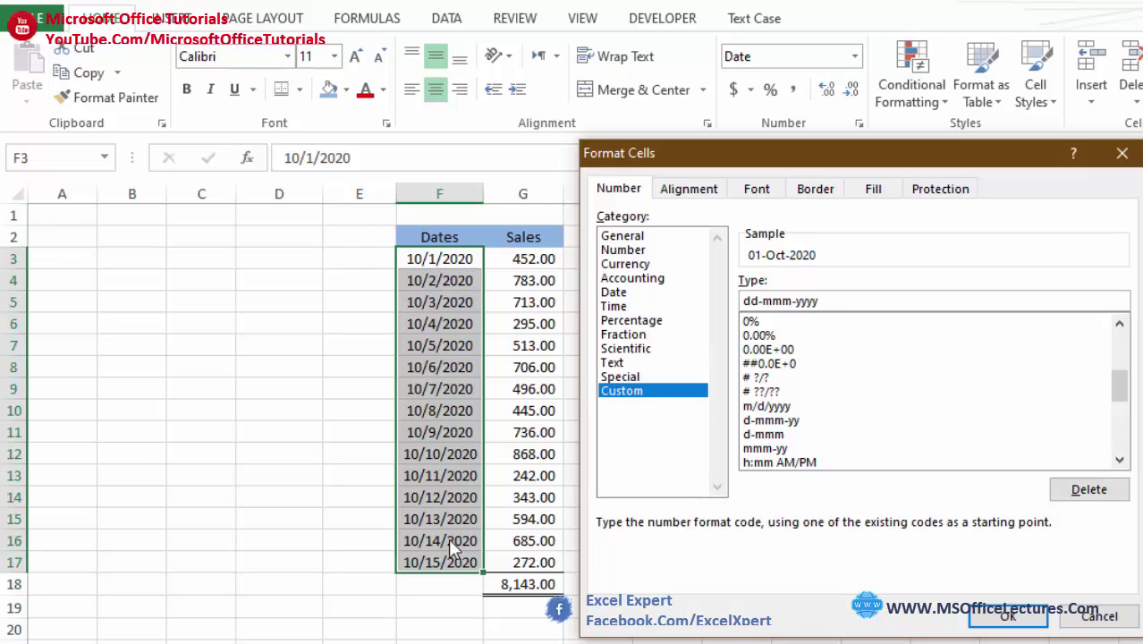
pyautogui.click(984, 617)
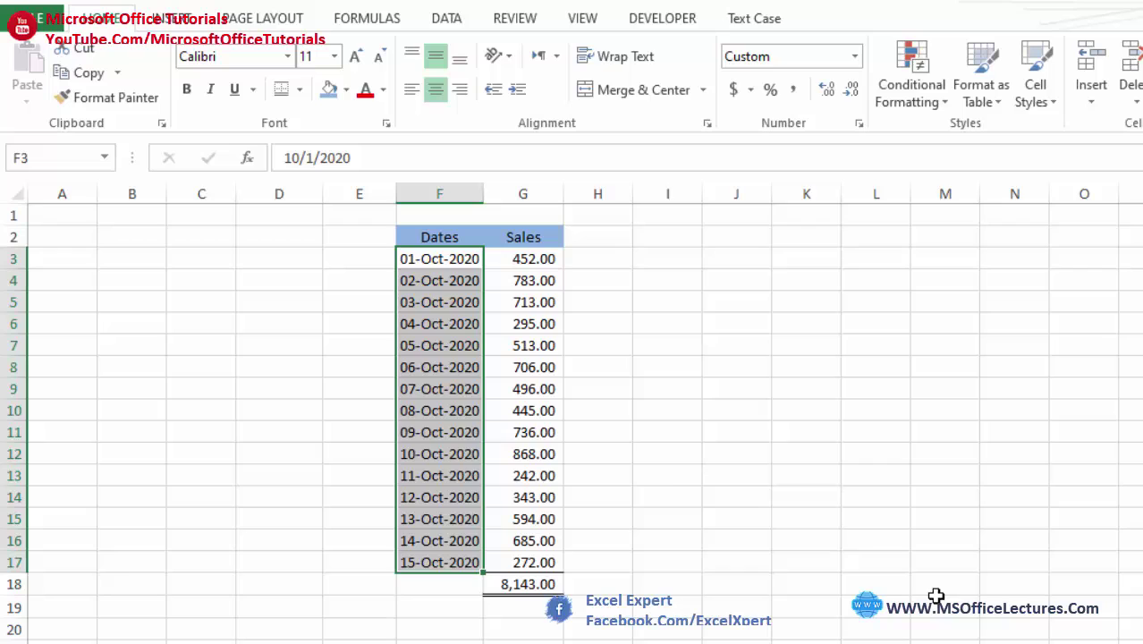
pyautogui.click(466, 361)
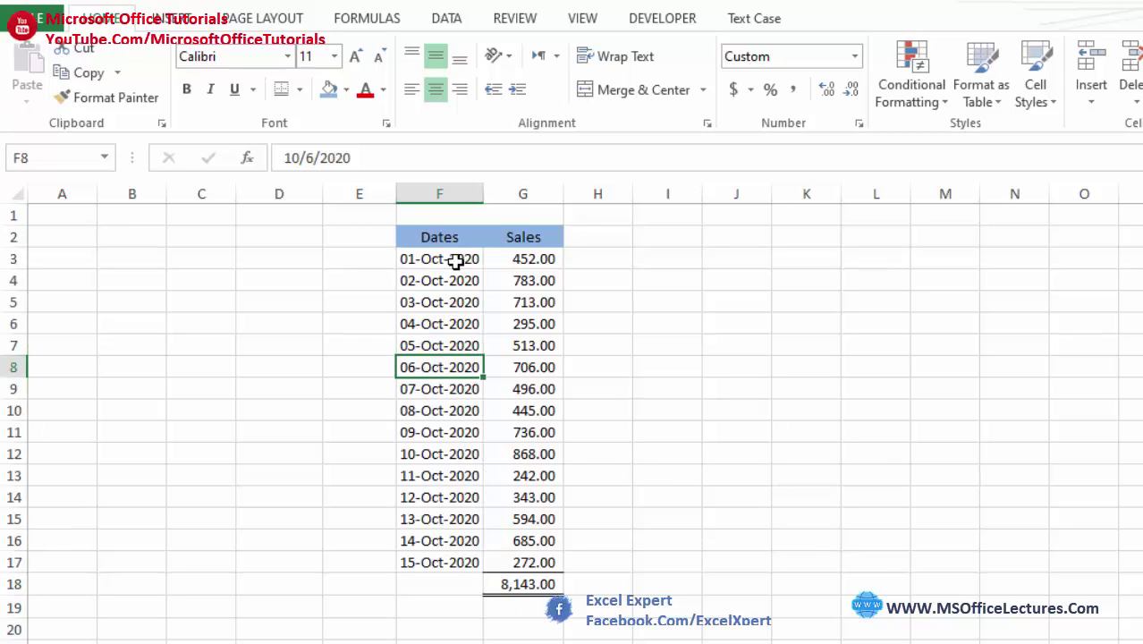
pyautogui.moveTo(456, 260); pyautogui.dragTo(451, 389)
pyautogui.click(448, 461)
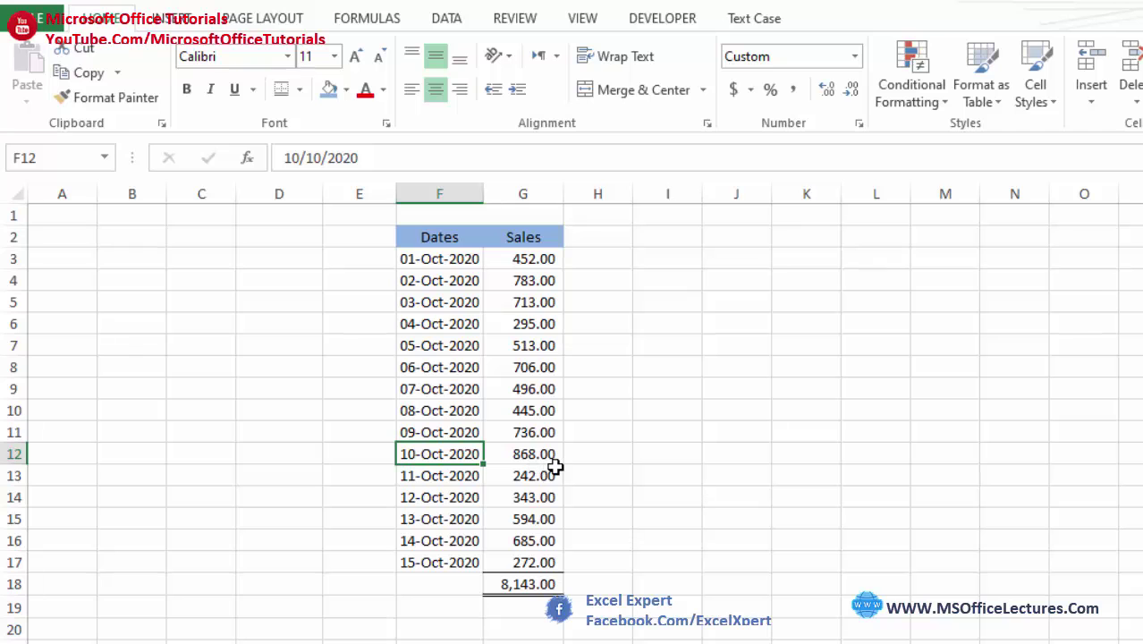
# Switch to the Auto Updating Serial Number sheet and examine the serial numbers in column A of the salary table
pyautogui.hotkey('ctrl', 'pagedown')
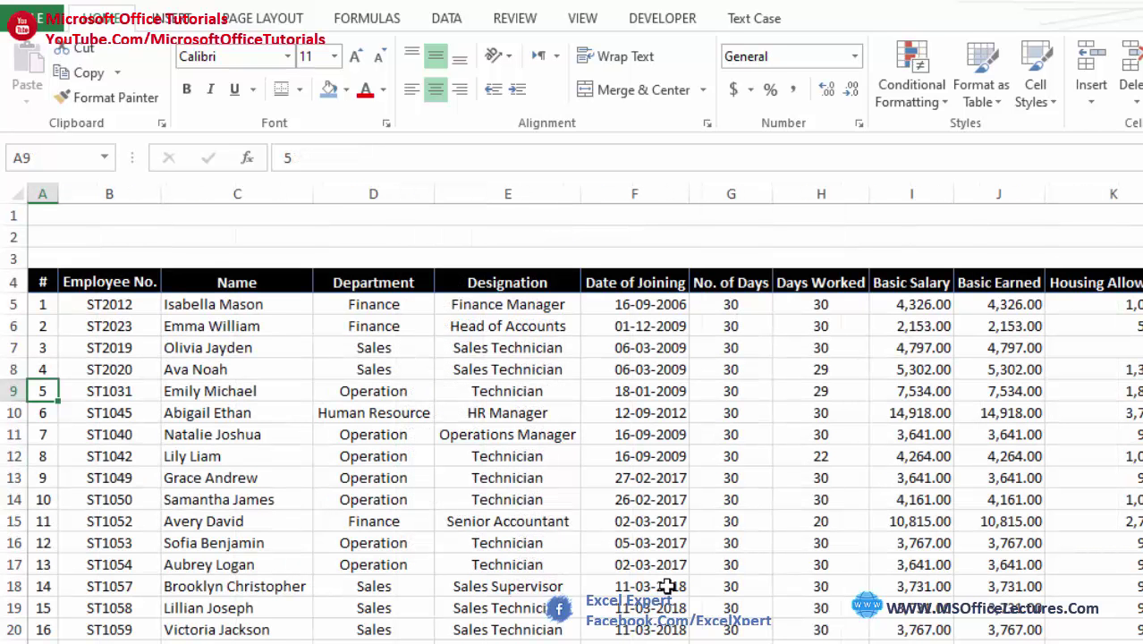
pyautogui.click(451, 501)
pyautogui.moveTo(51, 313); pyautogui.dragTo(43, 499)
pyautogui.click(81, 390)
pyautogui.click(80, 370)
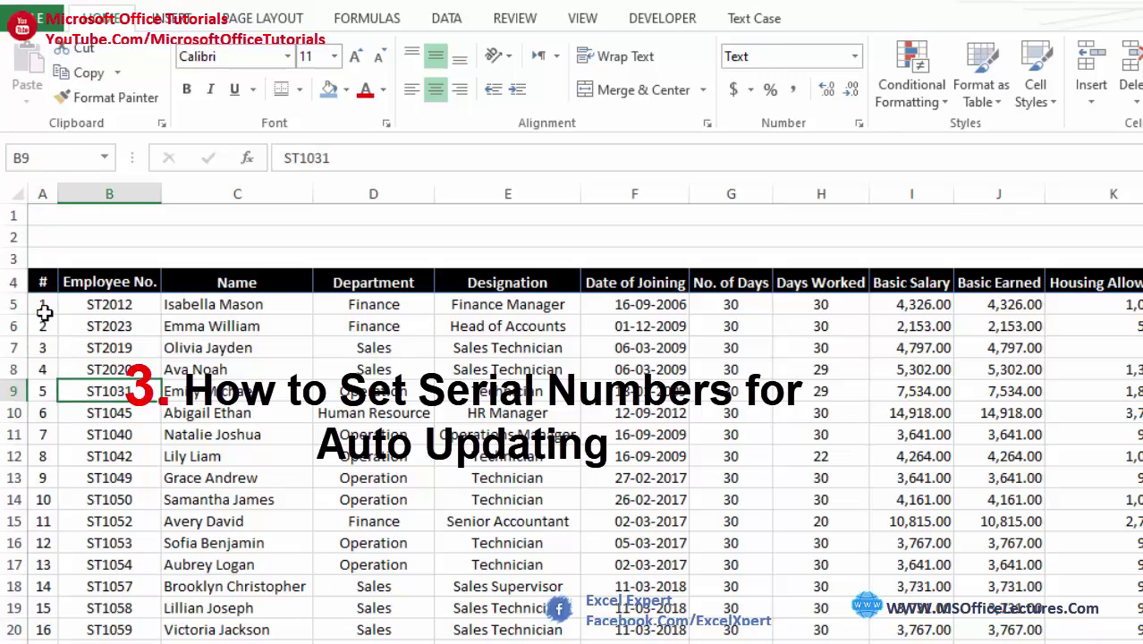
pyautogui.moveTo(43, 311); pyautogui.dragTo(42, 474)
pyautogui.click(80, 365)
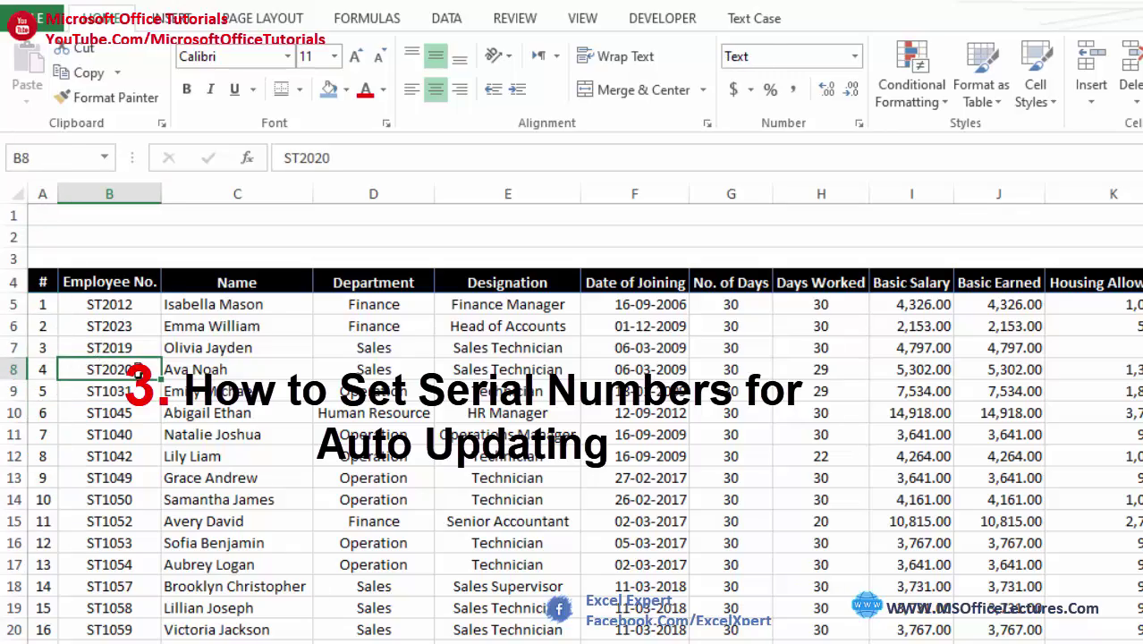
pyautogui.click(385, 391)
pyautogui.click(501, 391)
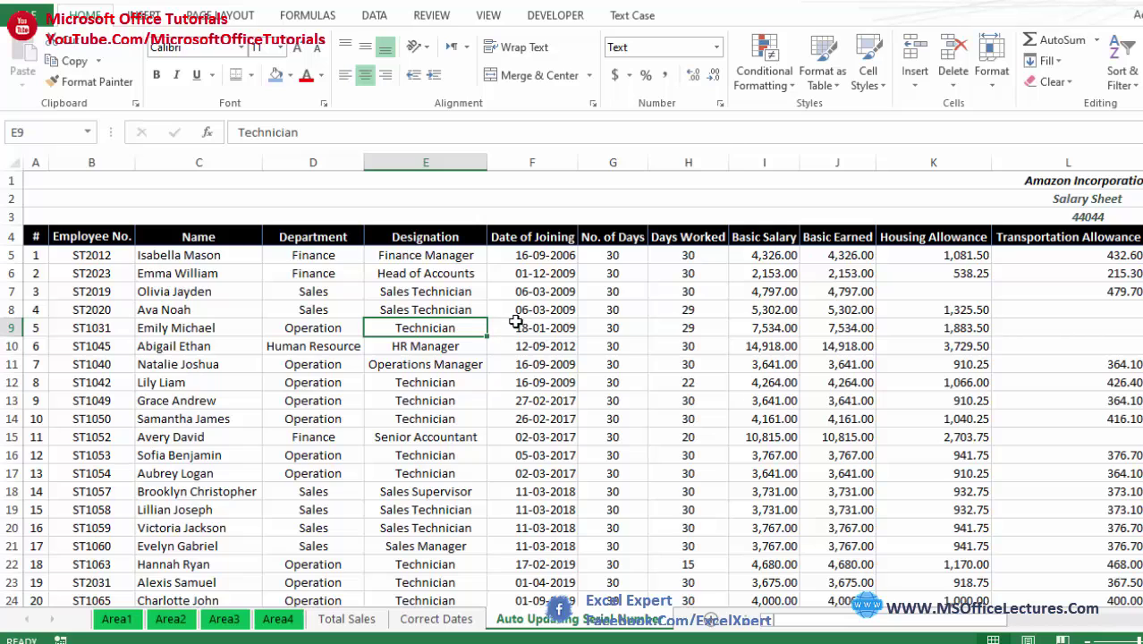
pyautogui.scroll(-3, 233, 384)
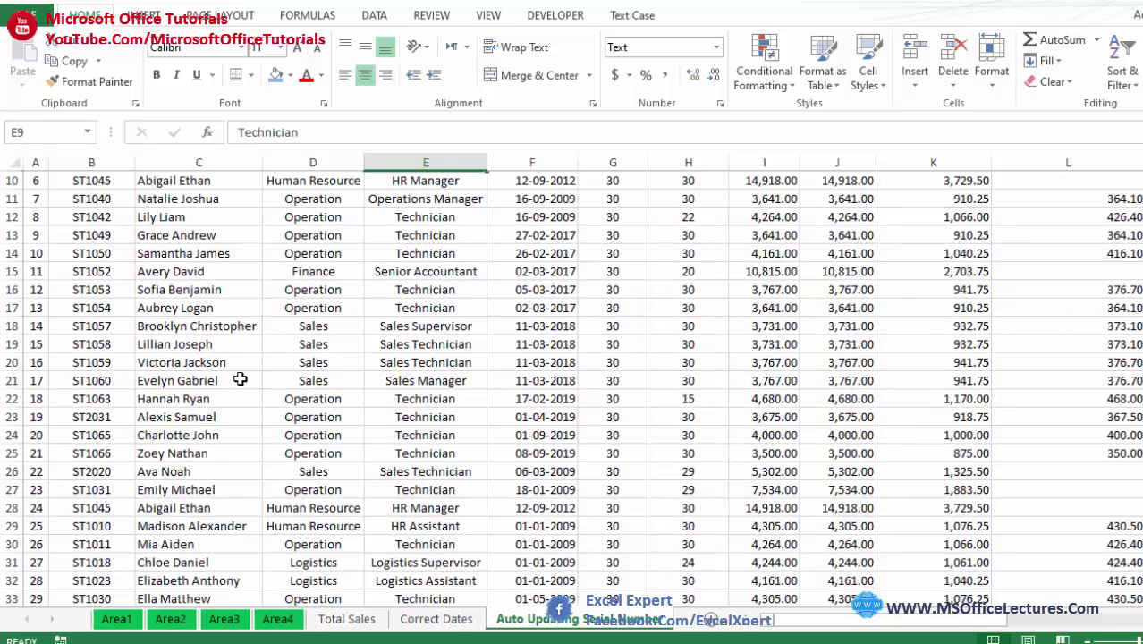
pyautogui.scroll(3, 237, 381)
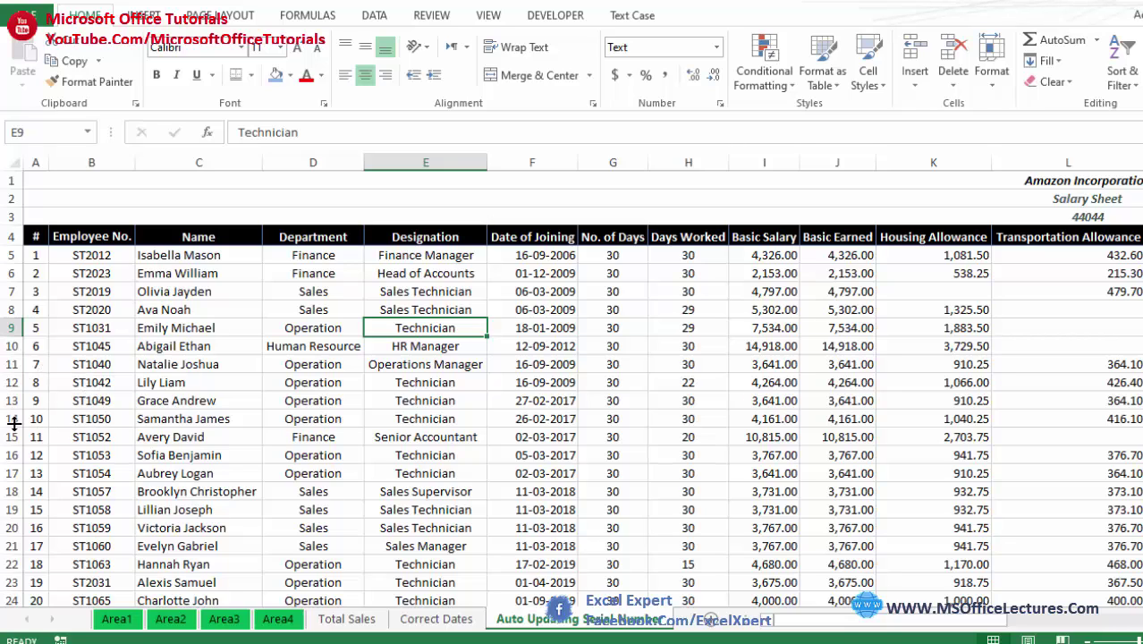
# Delete rows 14 to 16 from the salary table and check the serial number sequence around row 14
pyautogui.moveTo(5, 418); pyautogui.dragTo(7, 455)
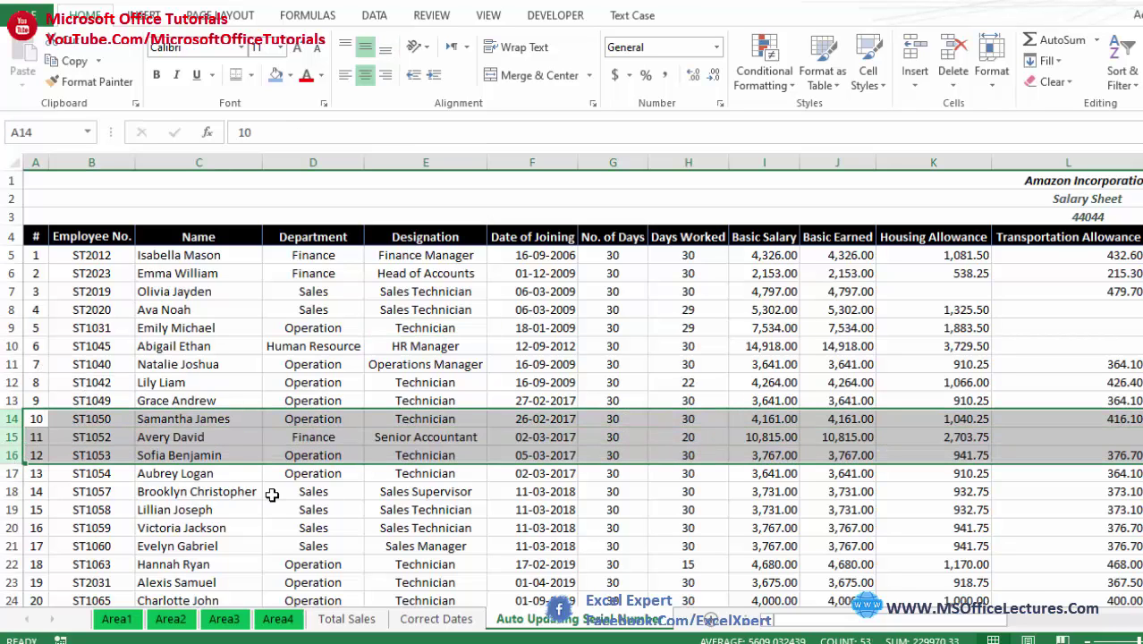
pyautogui.hotkey('ctrl', '-')
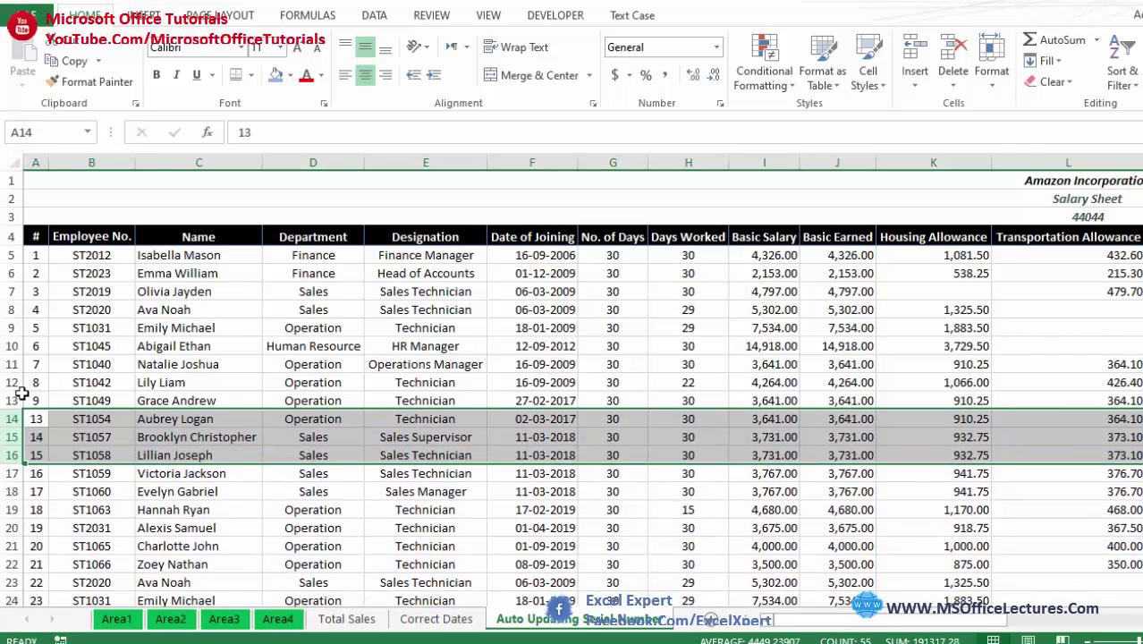
pyautogui.click(91, 364)
pyautogui.moveTo(107, 417); pyautogui.dragTo(313, 419)
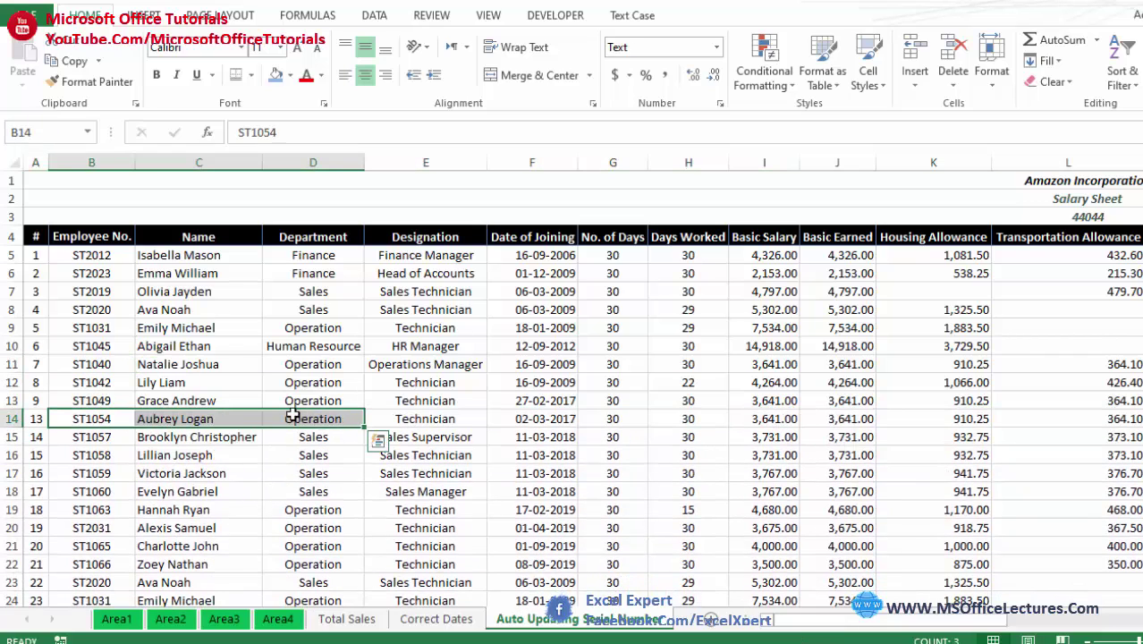
pyautogui.moveTo(38, 349); pyautogui.dragTo(41, 403)
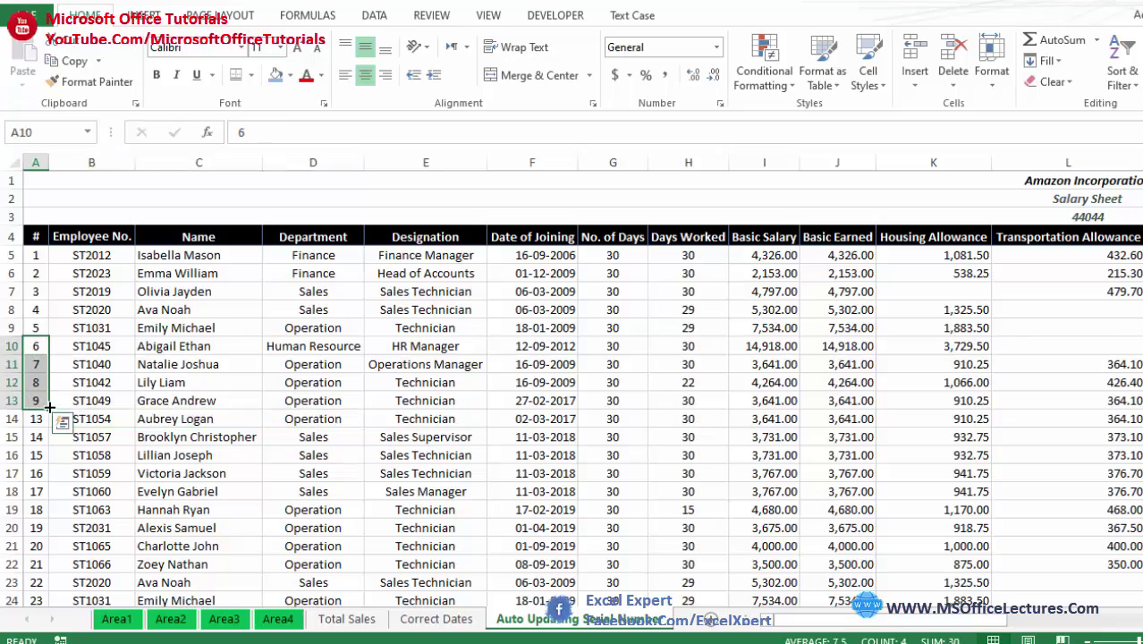
pyautogui.click(44, 299)
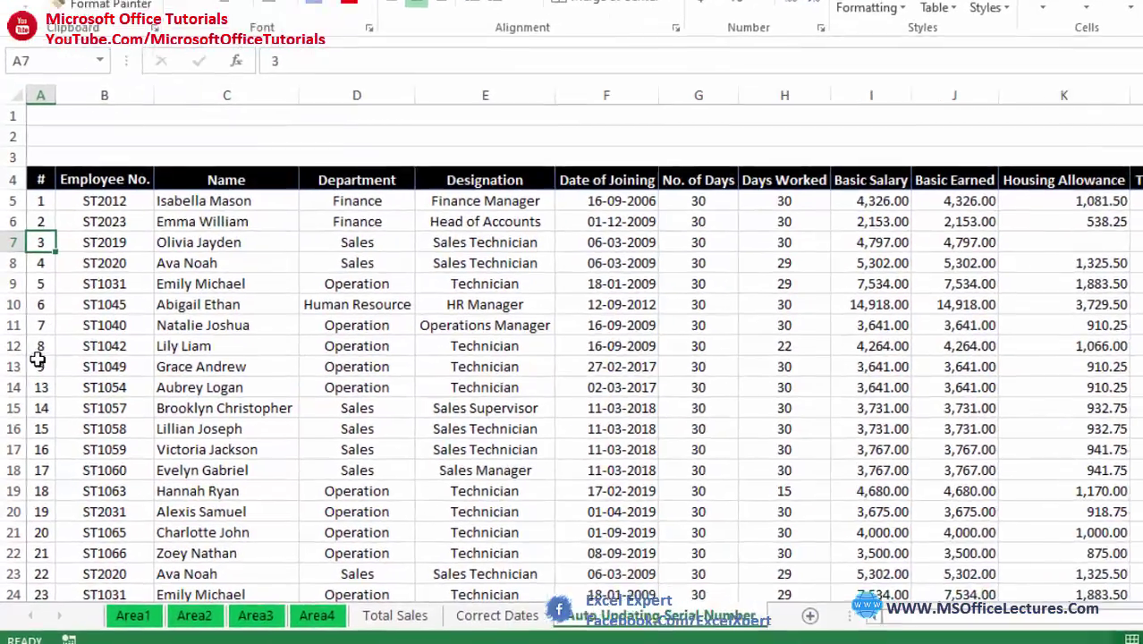
pyautogui.click(36, 401)
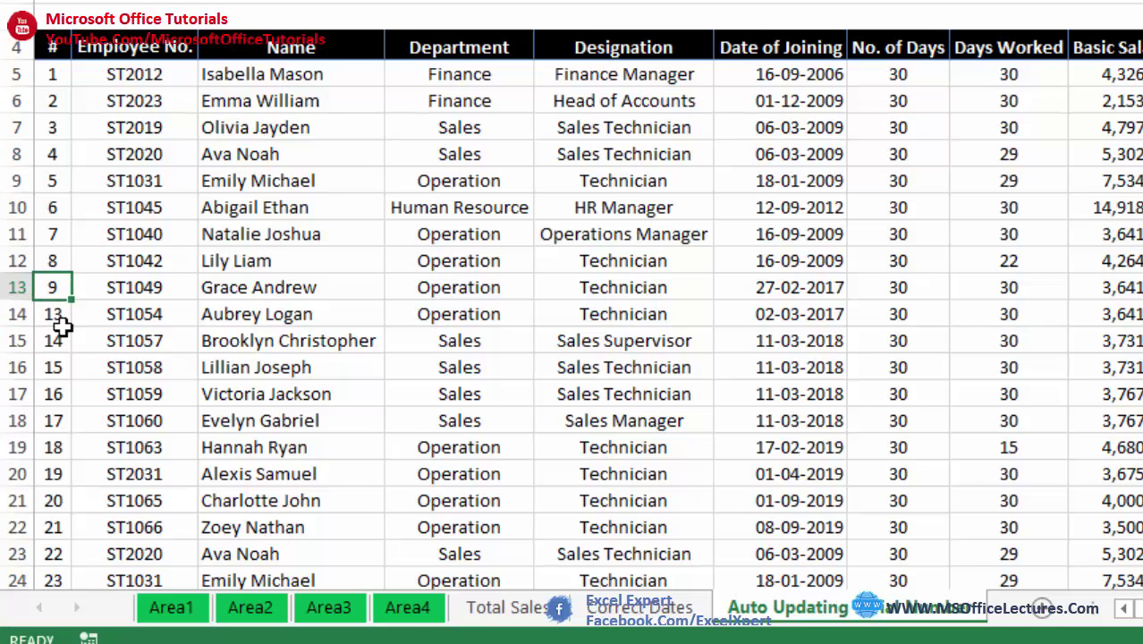
pyautogui.click(58, 329)
# Renumber the rows below row 13 by filling the series from A11:A13 down column A
pyautogui.moveTo(46, 237); pyautogui.dragTo(63, 298)
pyautogui.doubleClick(62, 298)
pyautogui.click(89, 260)
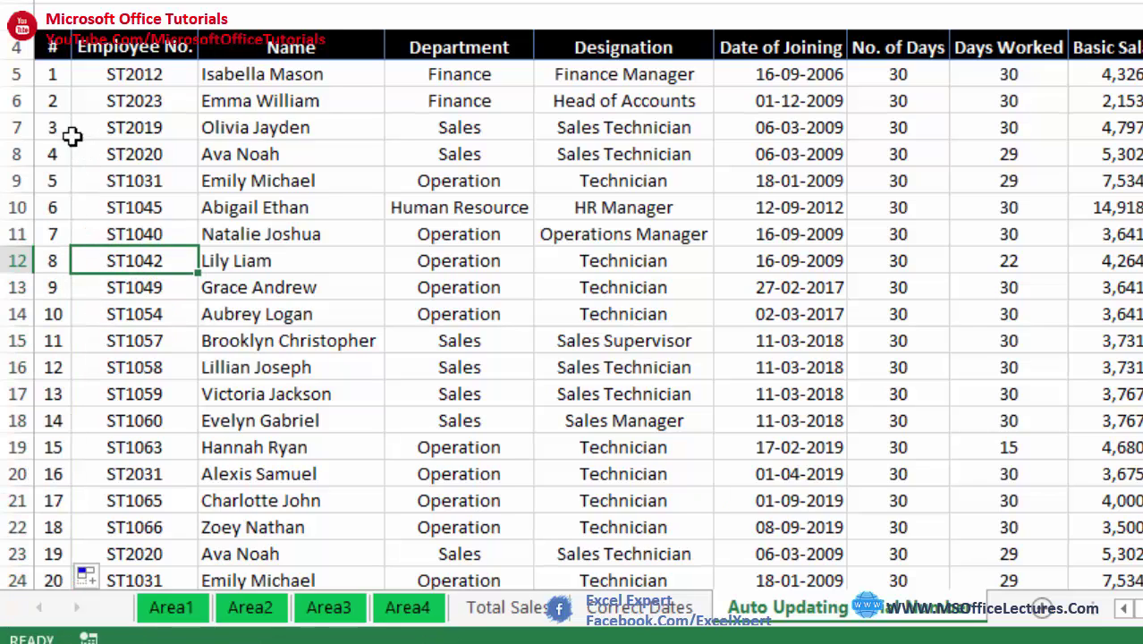
pyautogui.moveTo(41, 156); pyautogui.dragTo(52, 181)
pyautogui.click(54, 262)
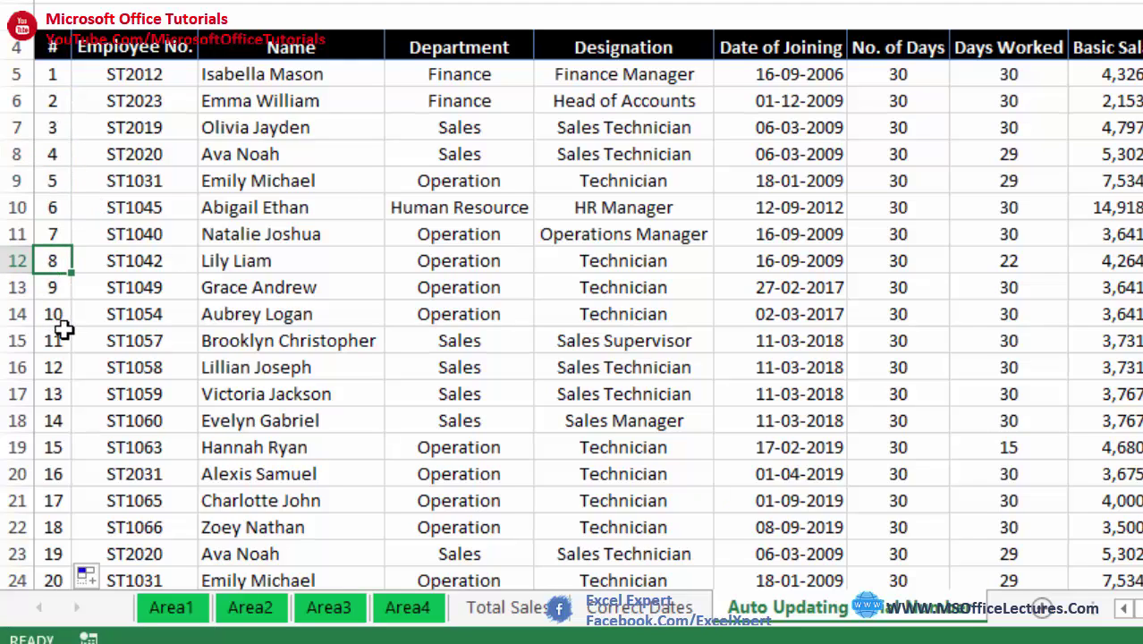
# Enter the formula =ROW() in A5 as the first serial number
pyautogui.click(54, 74)
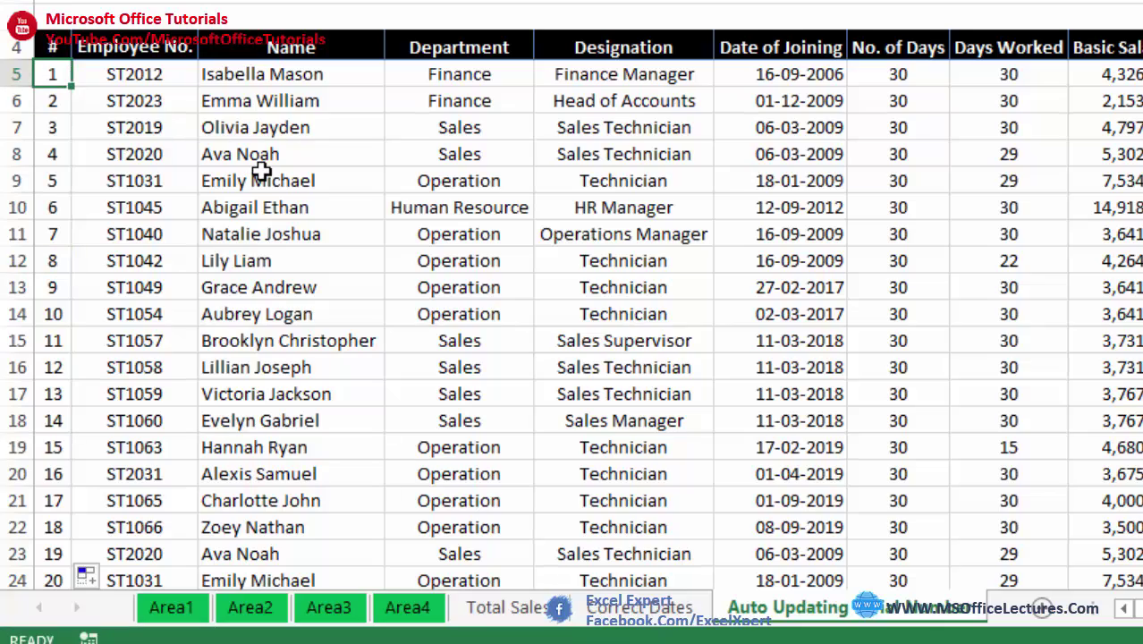
pyautogui.write('=ro')
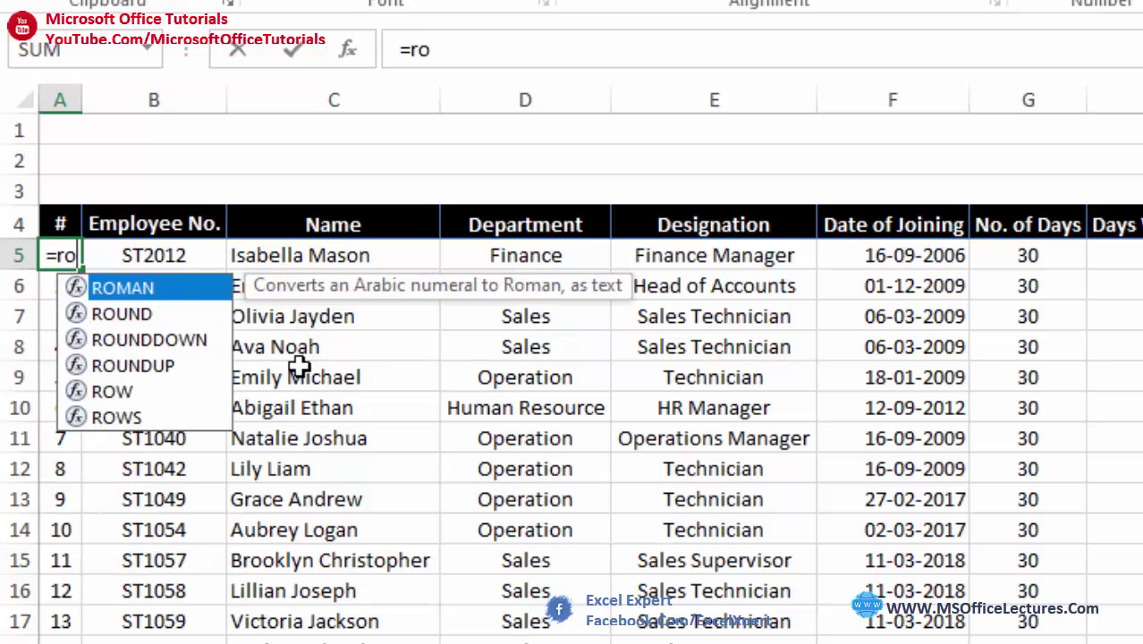
pyautogui.write('w()')
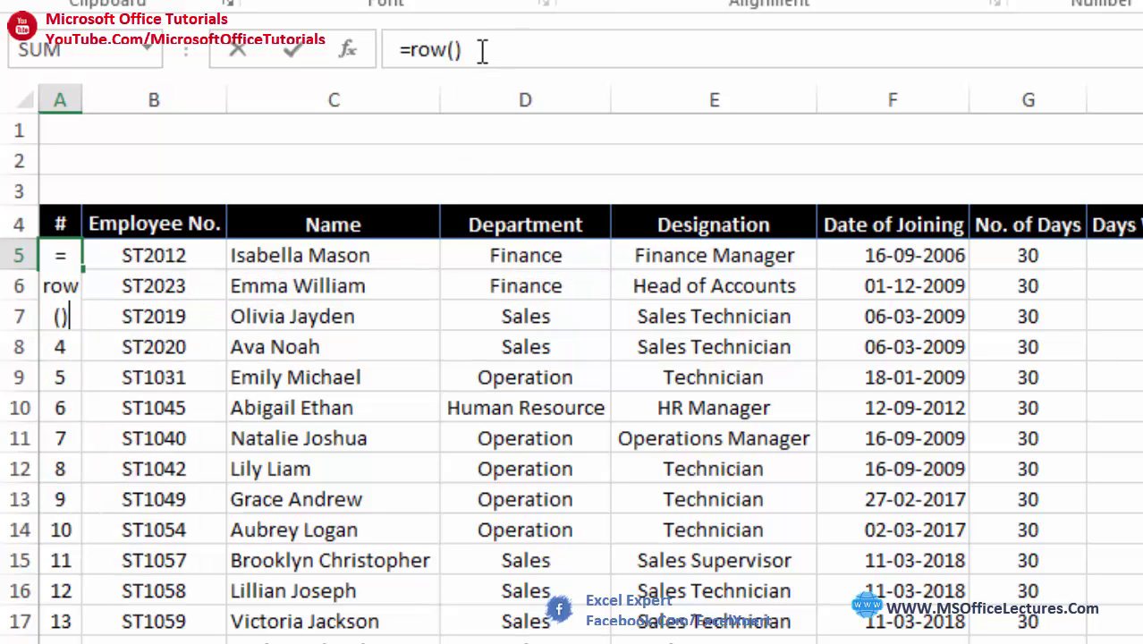
pyautogui.press('Return')
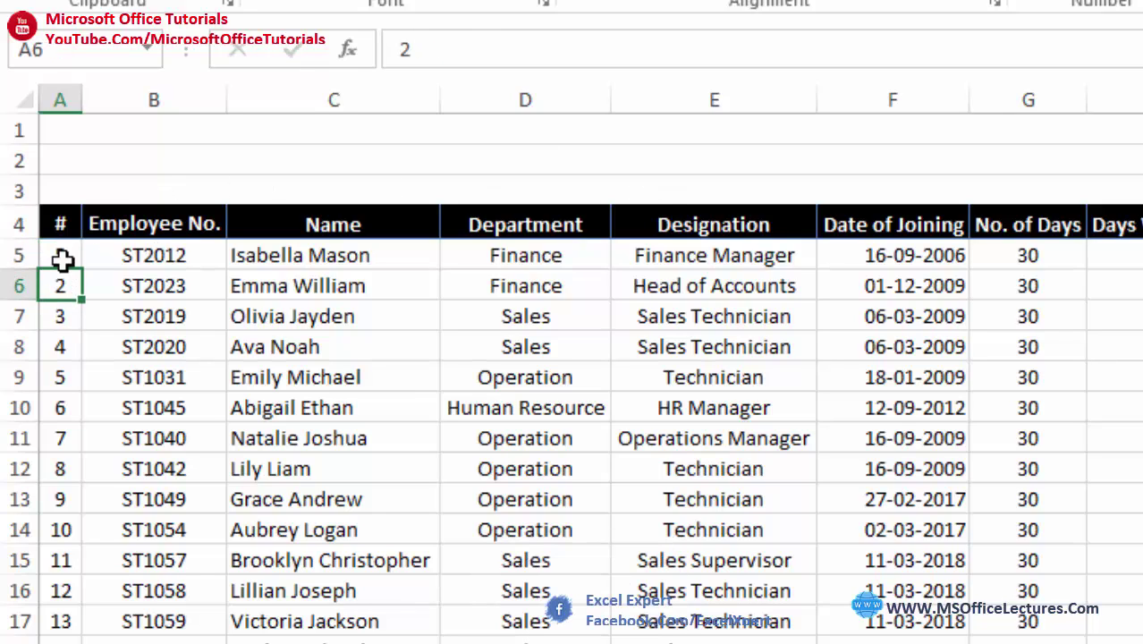
# Extend the formula in A5 to =ROW()-4 so that numbering starts from the first employee row
pyautogui.click(18, 256)
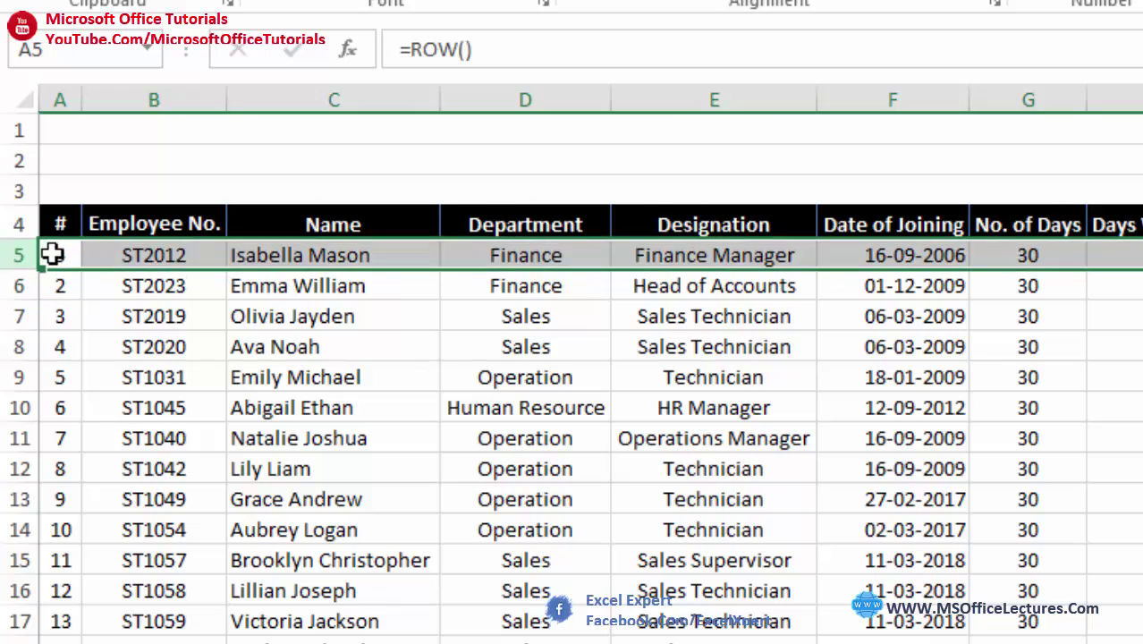
pyautogui.click(63, 255)
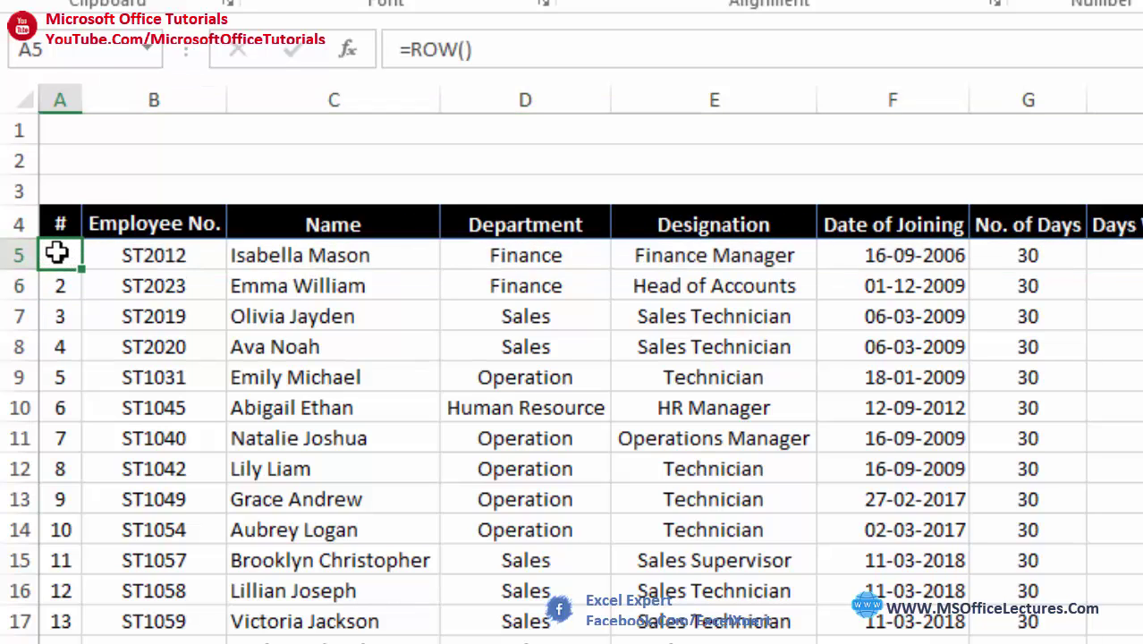
pyautogui.click(547, 55)
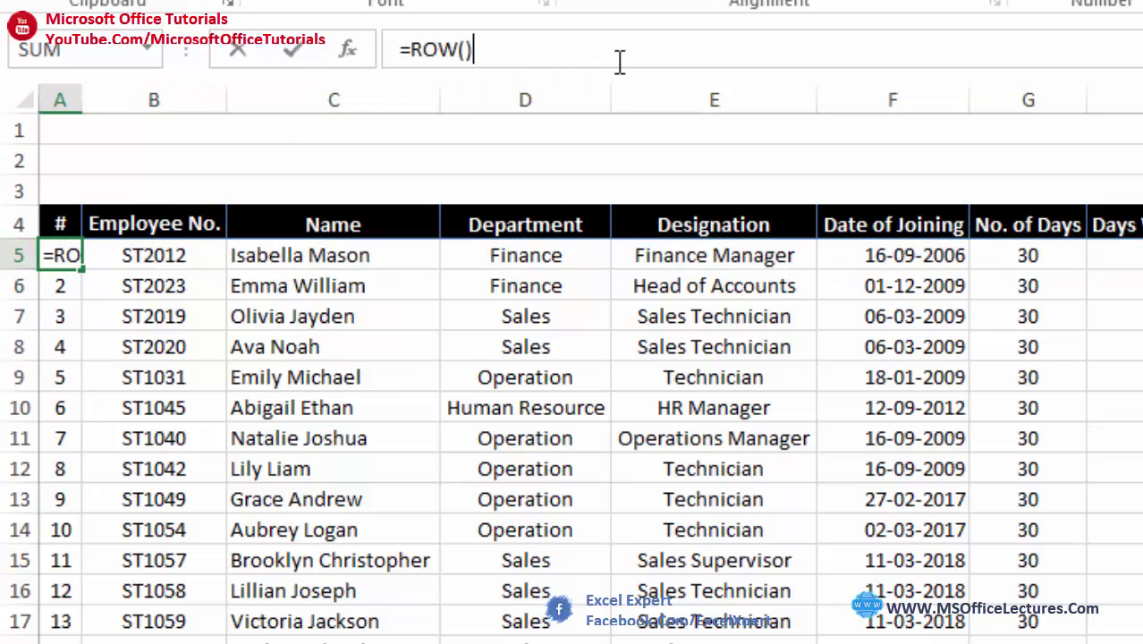
pyautogui.write('-4')
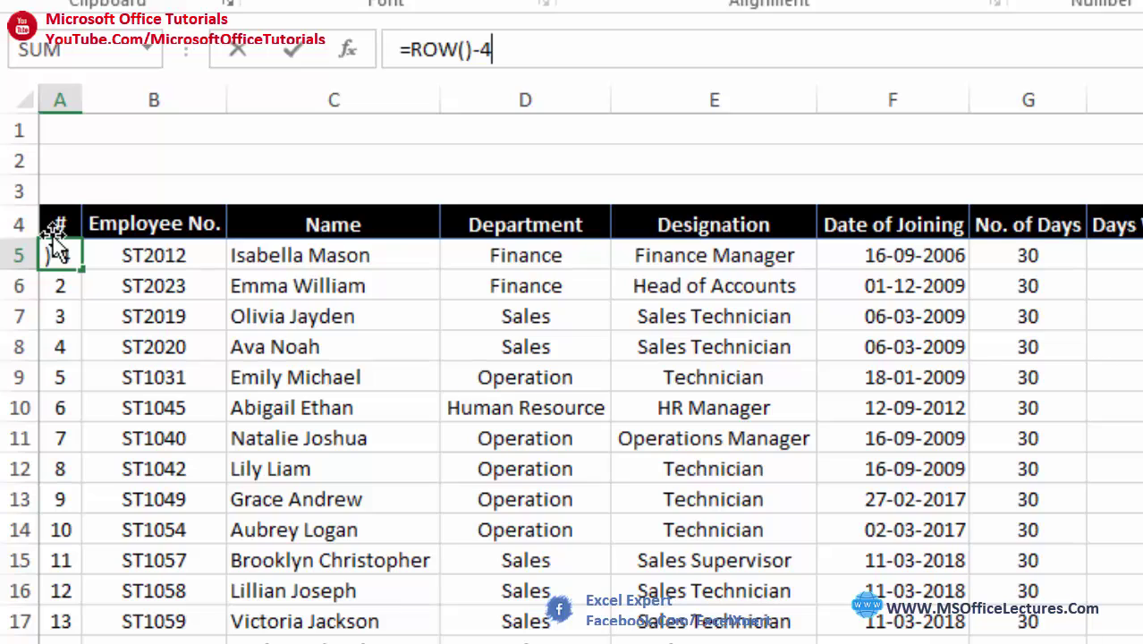
pyautogui.press('Return')
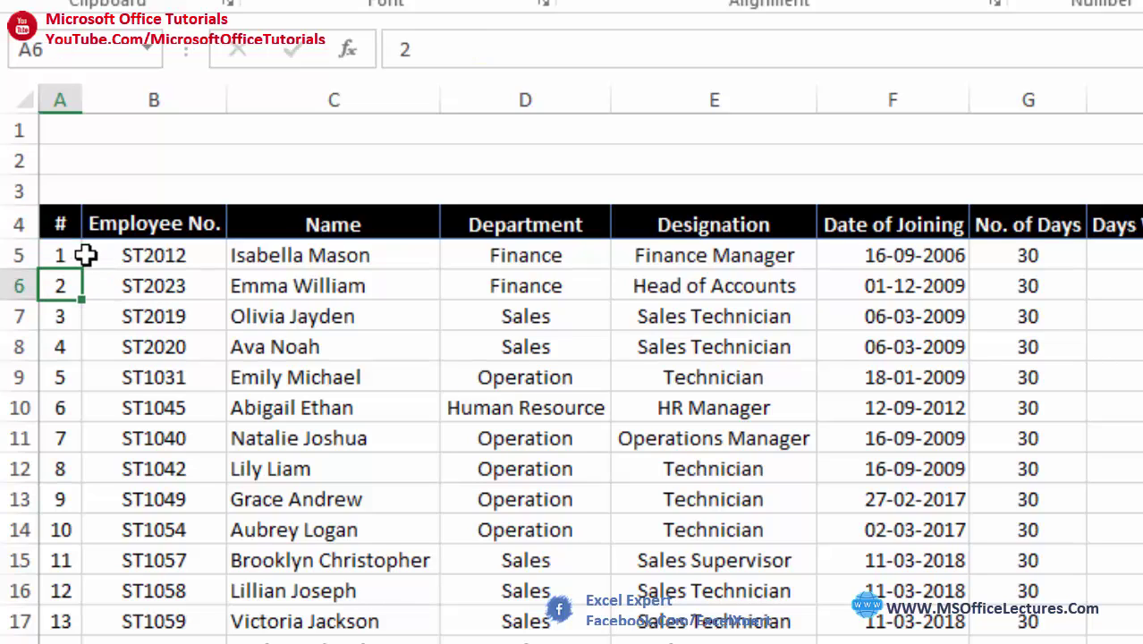
# Fill the =ROW()-4 formula from A5 down the serial number column and check it in several cells
pyautogui.click(72, 254)
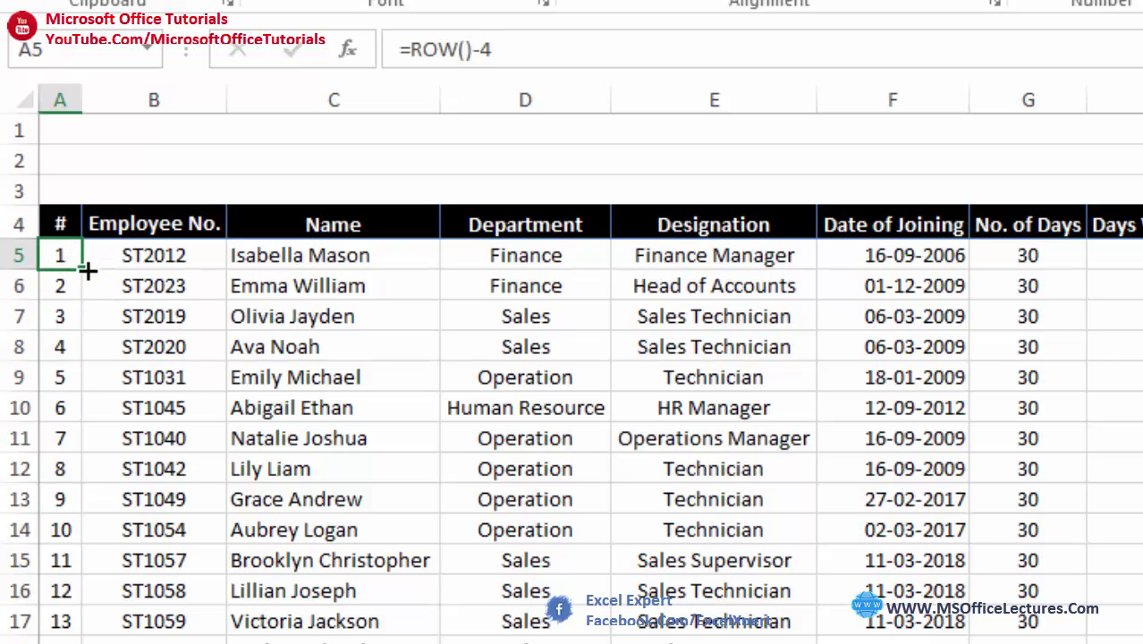
pyautogui.moveTo(80, 269); pyautogui.dragTo(87, 390)
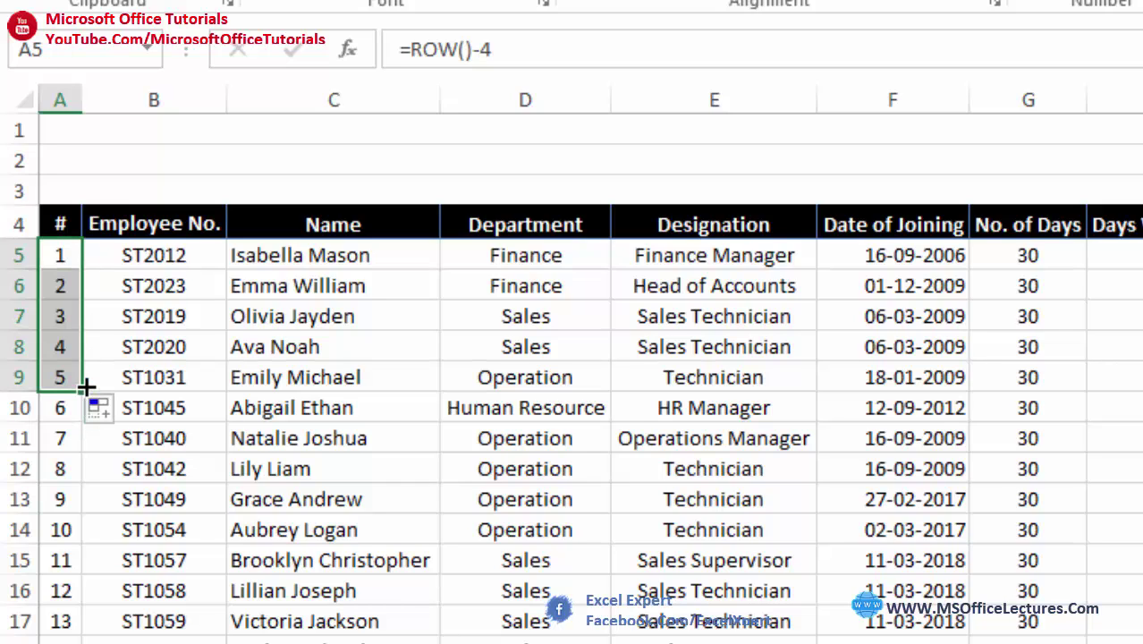
pyautogui.doubleClick(85, 386)
pyautogui.click(61, 349)
pyautogui.click(61, 408)
pyautogui.click(59, 469)
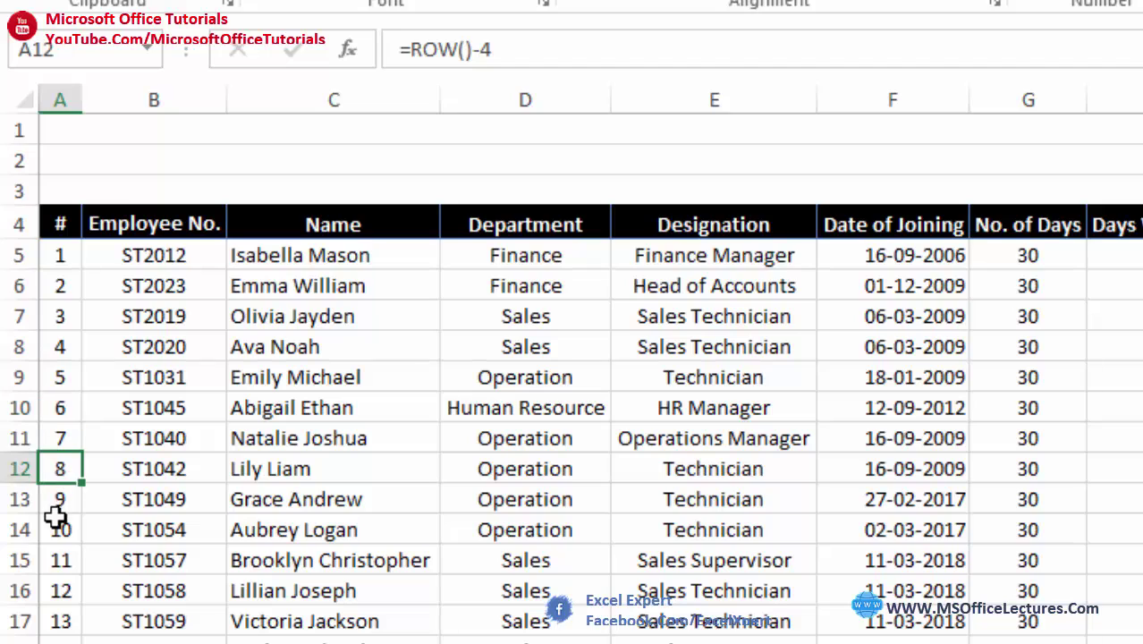
pyautogui.click(59, 530)
pyautogui.click(60, 560)
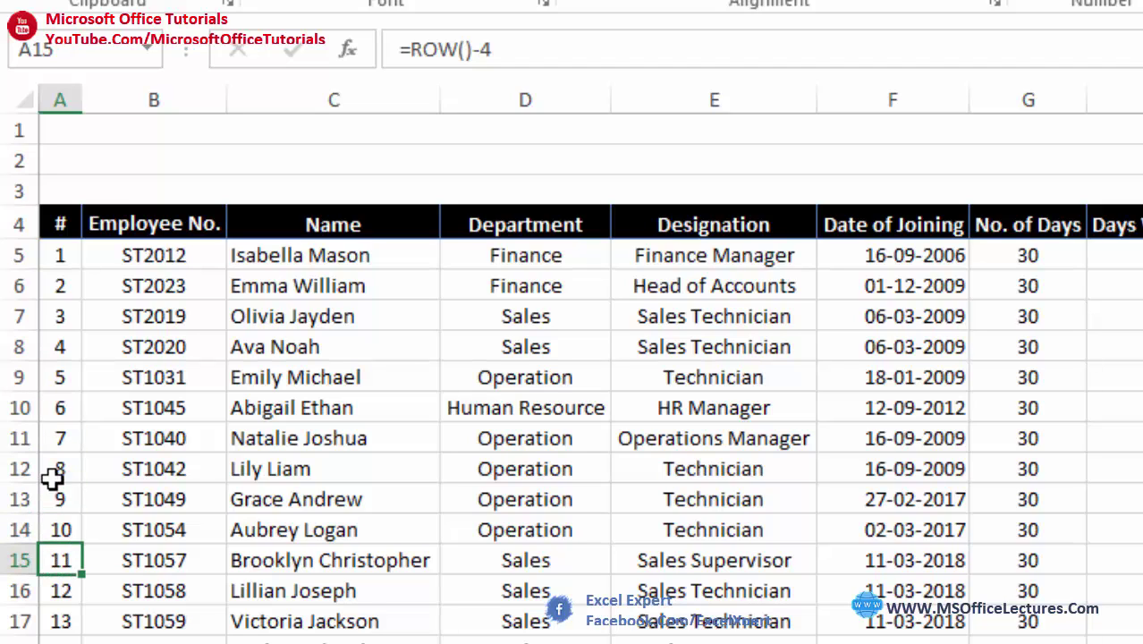
pyautogui.click(117, 498)
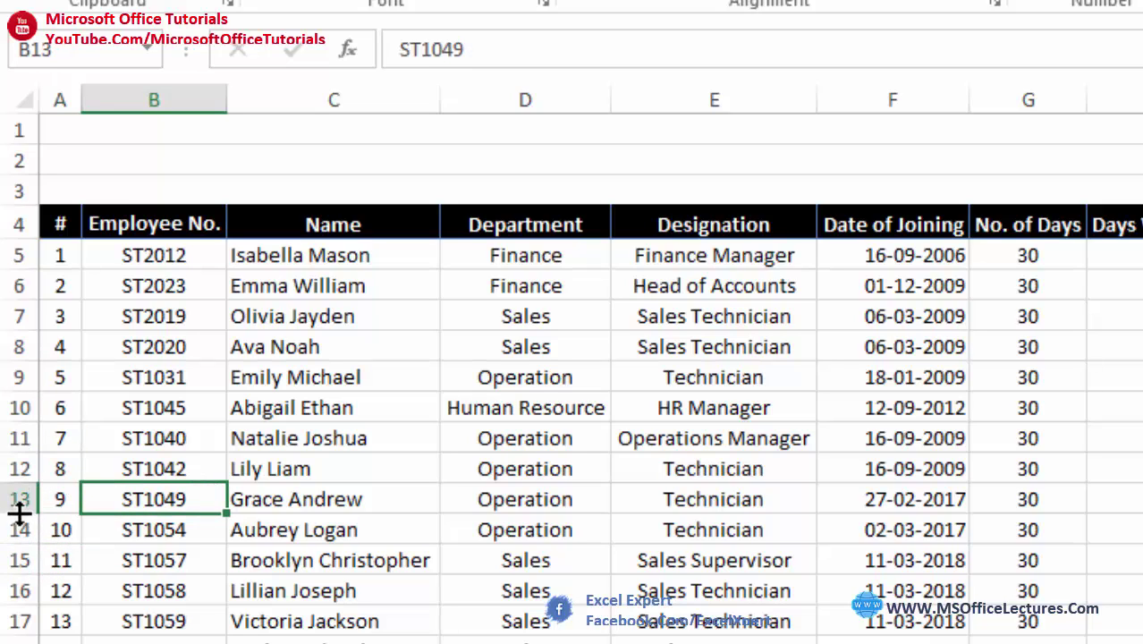
# Delete rows 13 to 18 from the employee table to test the automatic serial numbering
pyautogui.moveTo(13, 499); pyautogui.dragTo(20, 638)
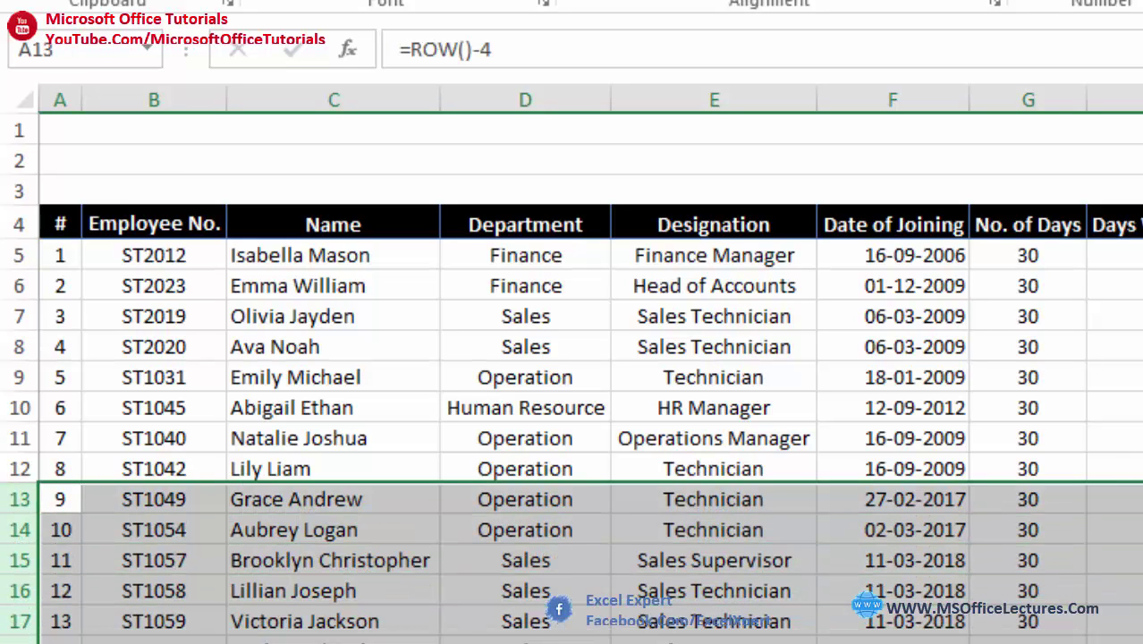
pyautogui.rightClick(208, 613)
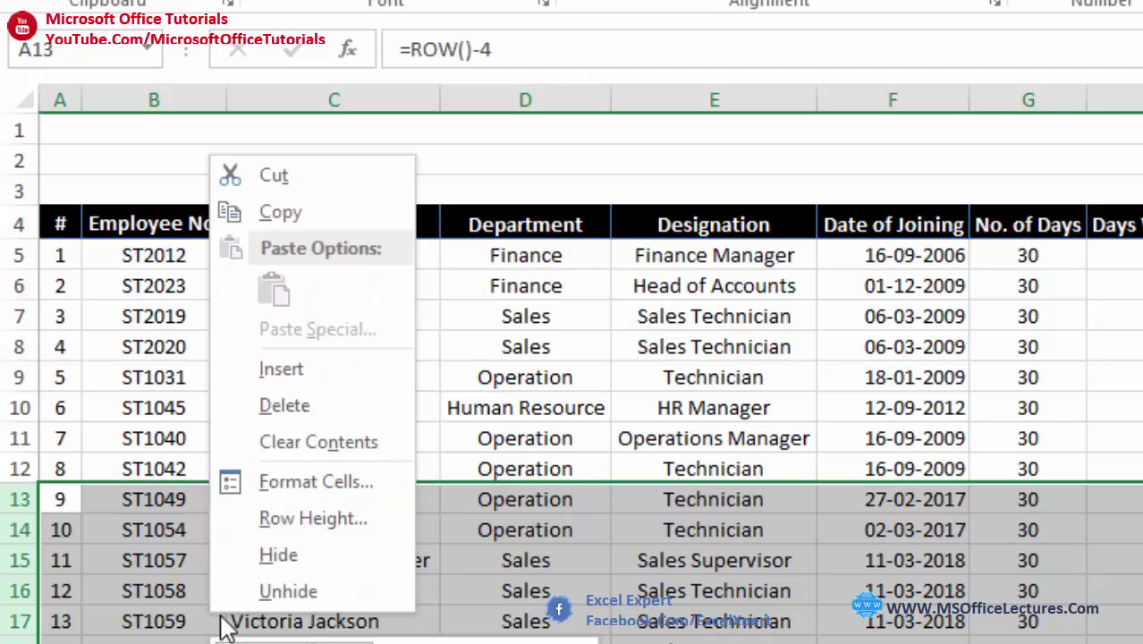
pyautogui.click(318, 414)
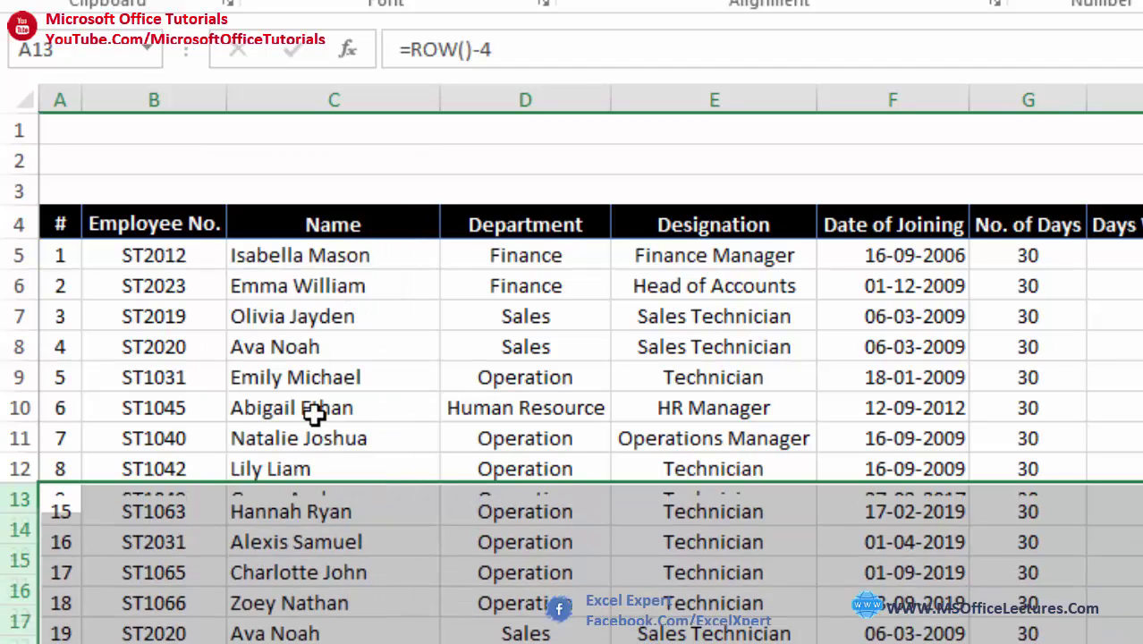
pyautogui.click(84, 517)
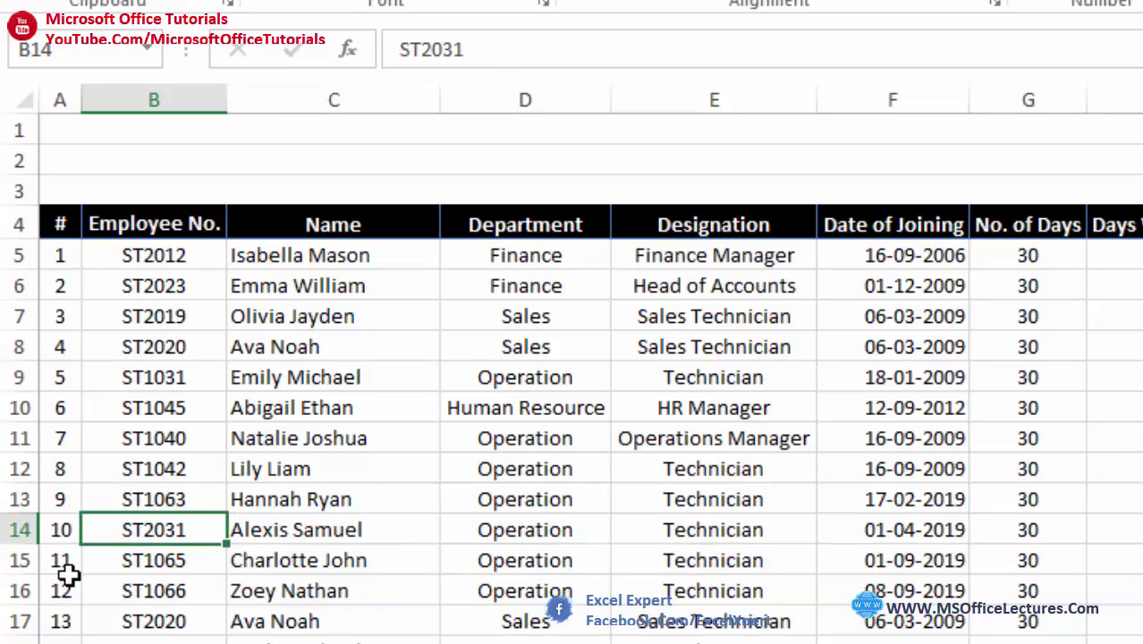
# Delete another block of employee rows starting at row 15
pyautogui.click(20, 560)
pyautogui.hotkey('ctrl', 'shift', 'Down')
pyautogui.rightClick(140, 593)
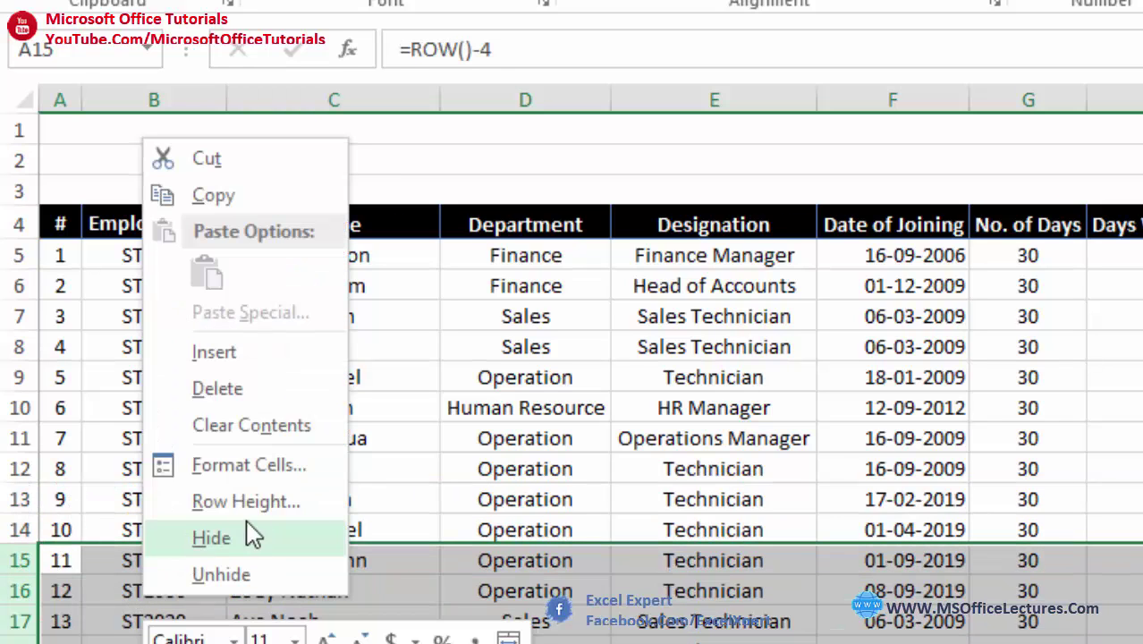
pyautogui.click(239, 396)
pyautogui.click(105, 606)
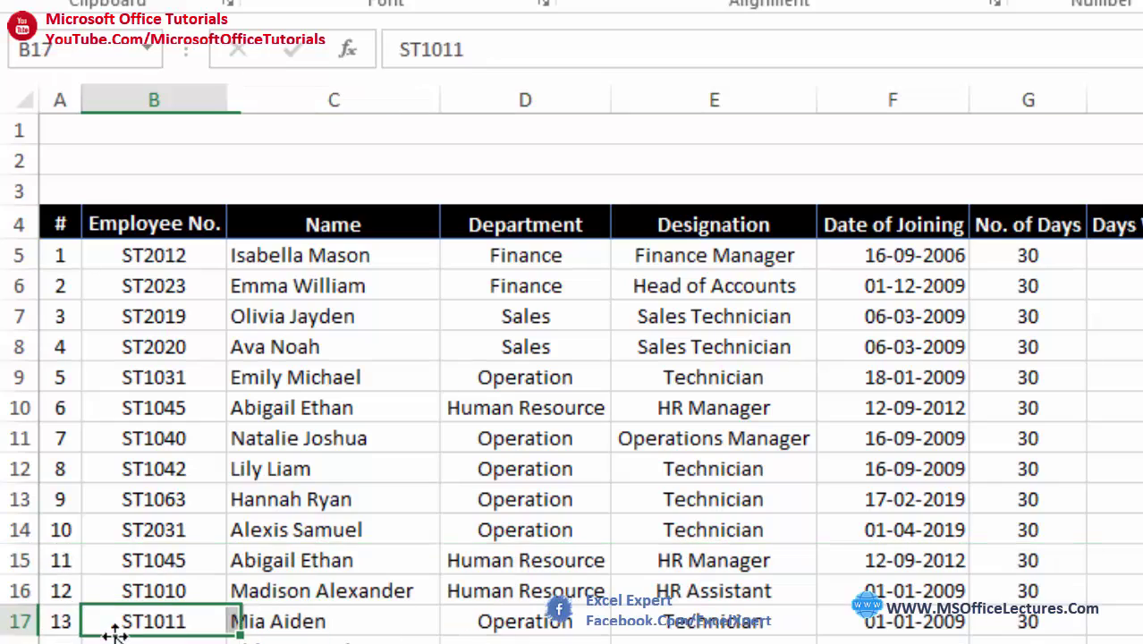
# Examine the serial numbers in column A around the deleted rows to check that they run in sequence
pyautogui.press('Down')
pyautogui.press('Down')
pyautogui.moveTo(79, 276); pyautogui.dragTo(58, 560)
pyautogui.click(97, 595)
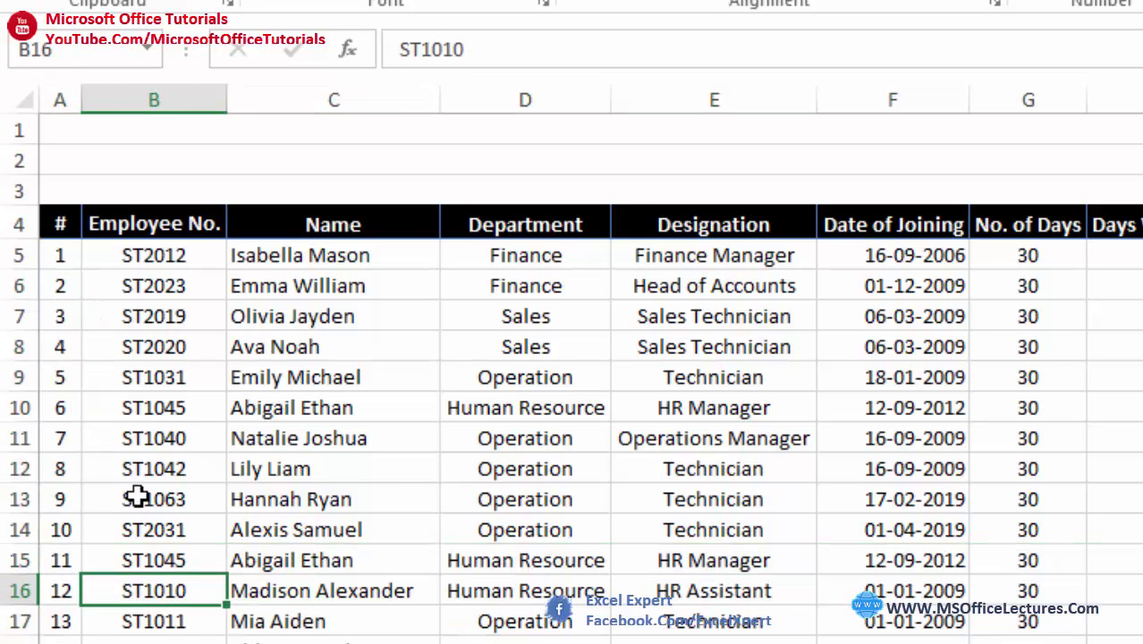
pyautogui.scroll(-2, 157, 499)
pyautogui.scroll(2, 237, 540)
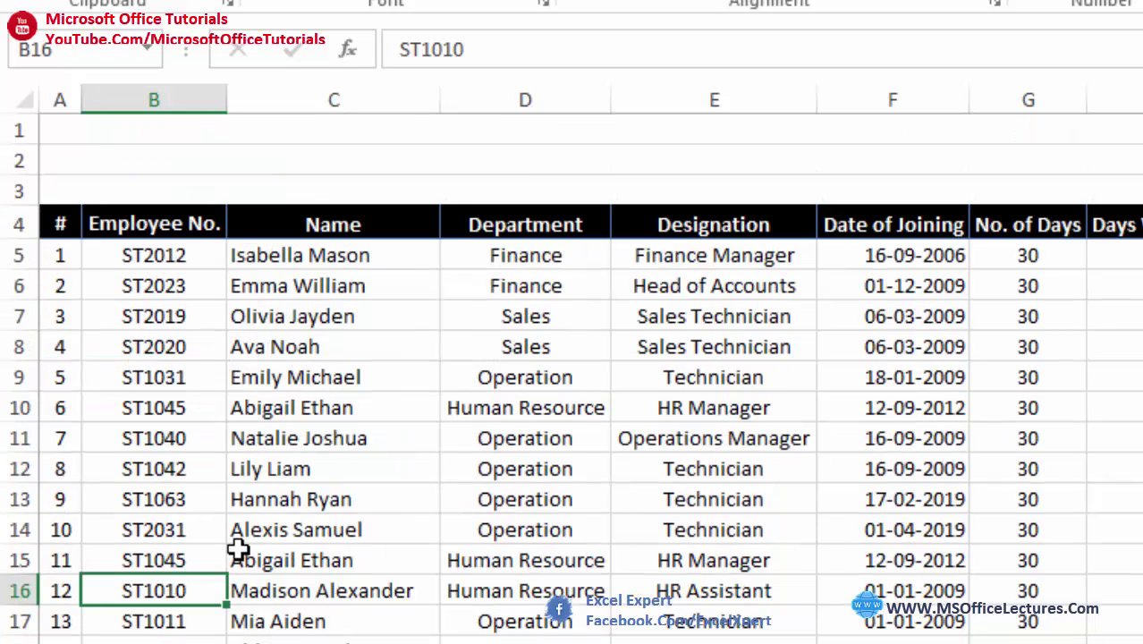
pyautogui.moveTo(71, 296); pyautogui.dragTo(60, 501)
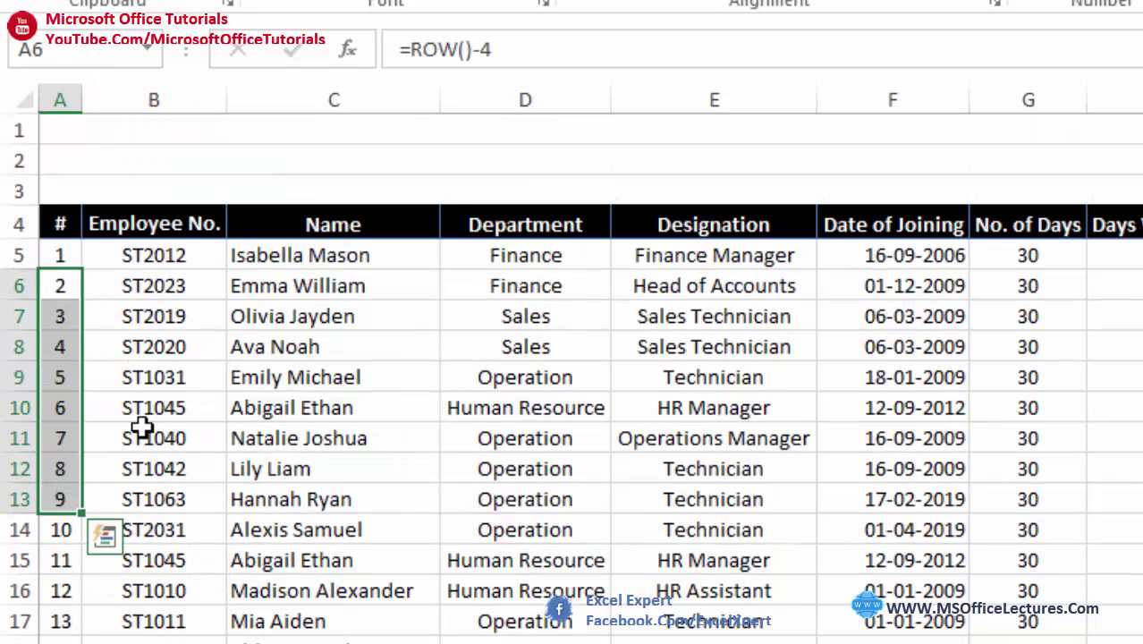
pyautogui.click(148, 435)
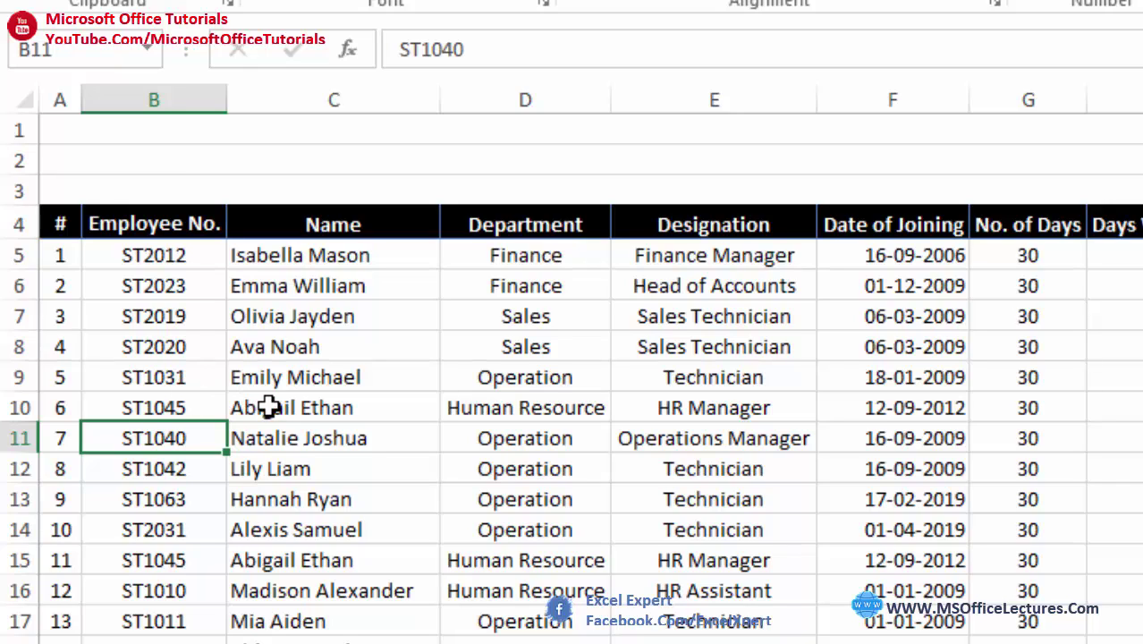
pyautogui.click(507, 439)
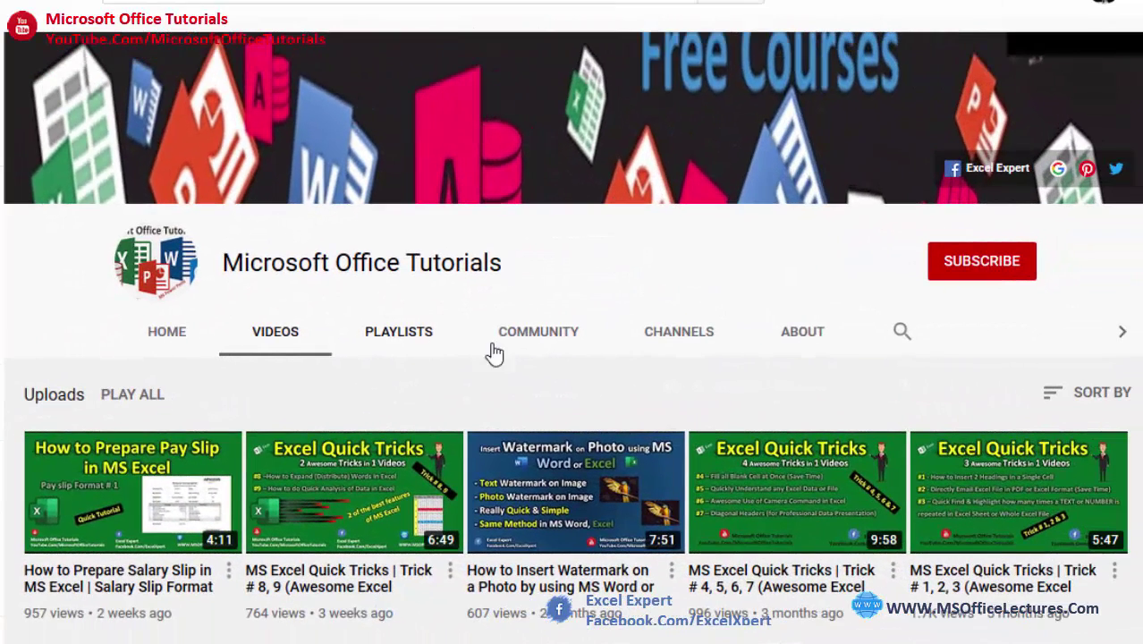
# Subscribe to the Microsoft Office Tutorials channel on YouTube and set its notifications to All
pyautogui.click(980, 271)
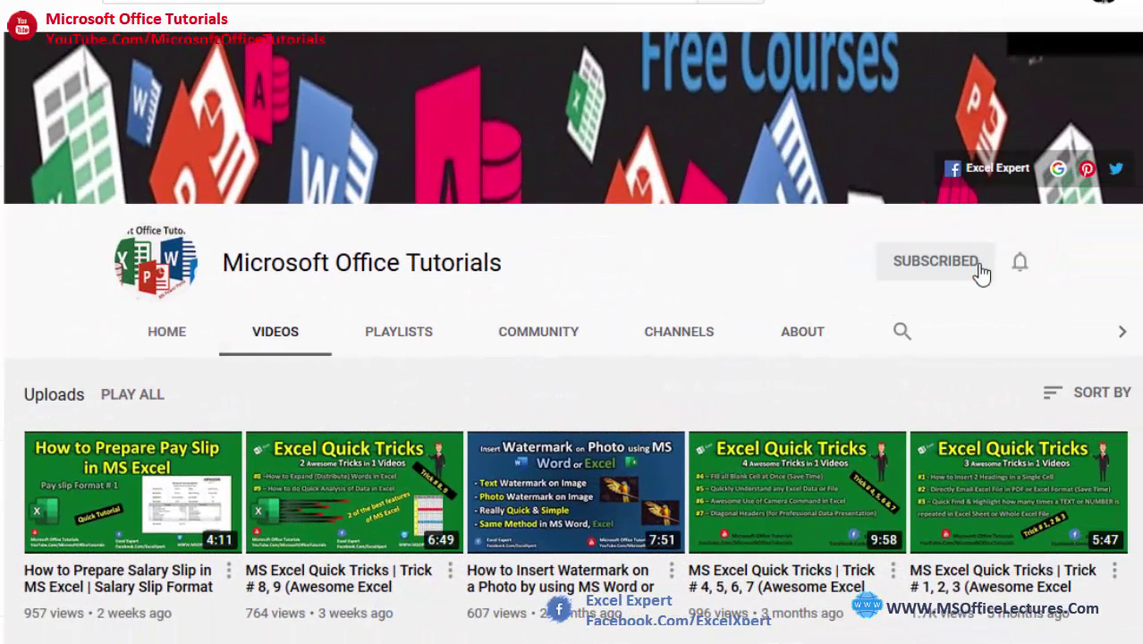
pyautogui.click(1020, 267)
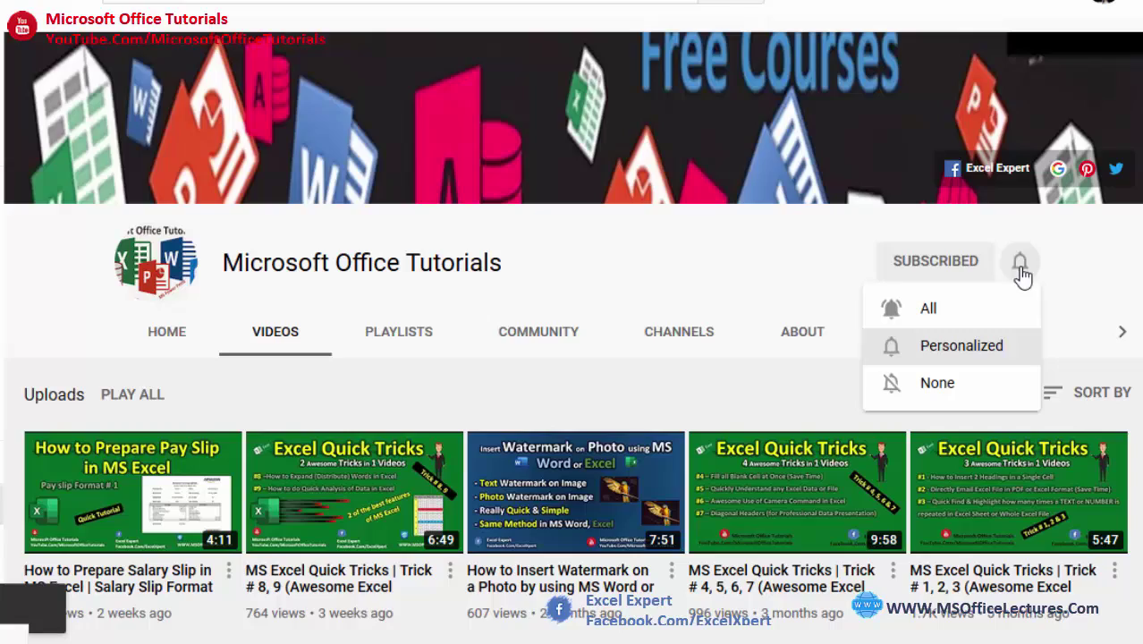
pyautogui.click(988, 325)
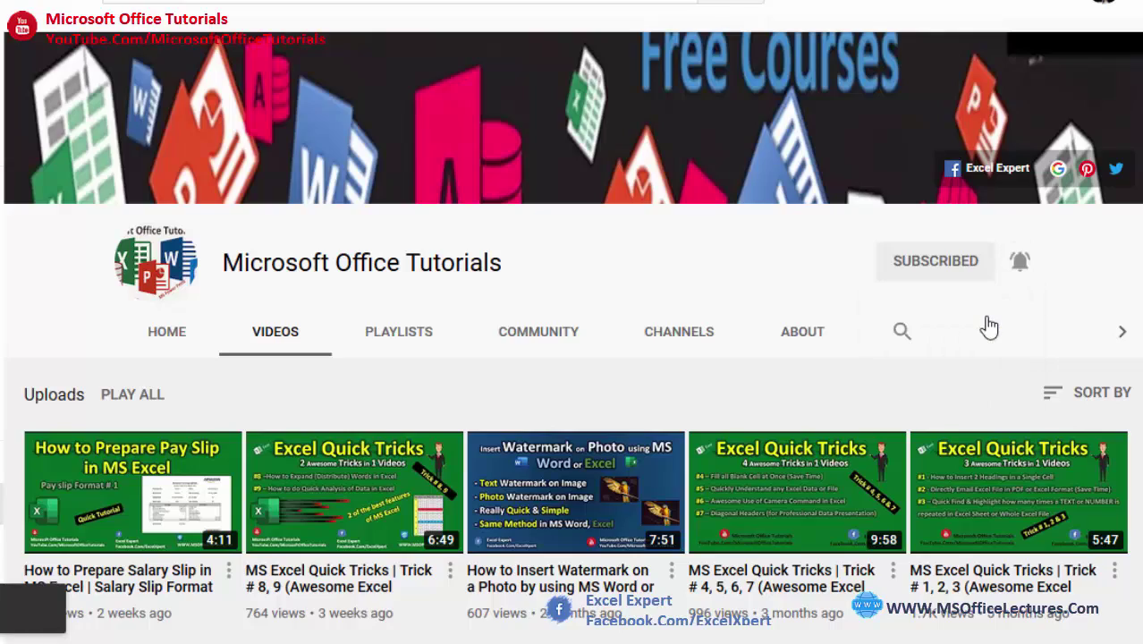
# Look through the channel's uploaded videos down to the older Excel function tutorials
pyautogui.scroll(-3, 985, 326)
pyautogui.scroll(-7, 576, 353)
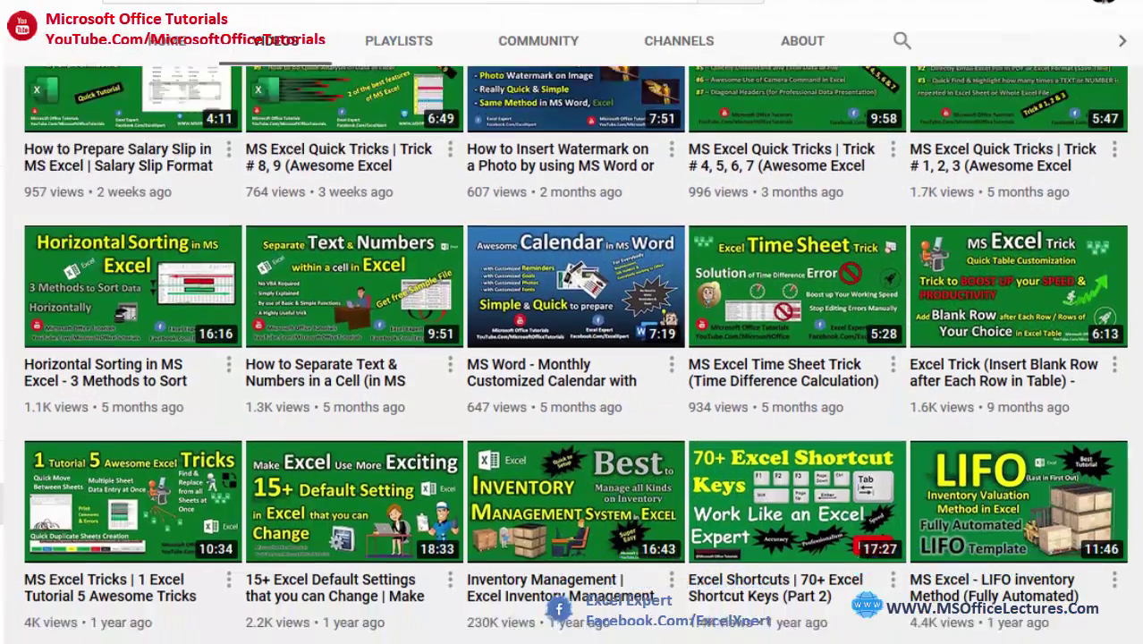
pyautogui.scroll(-5, 575, 353)
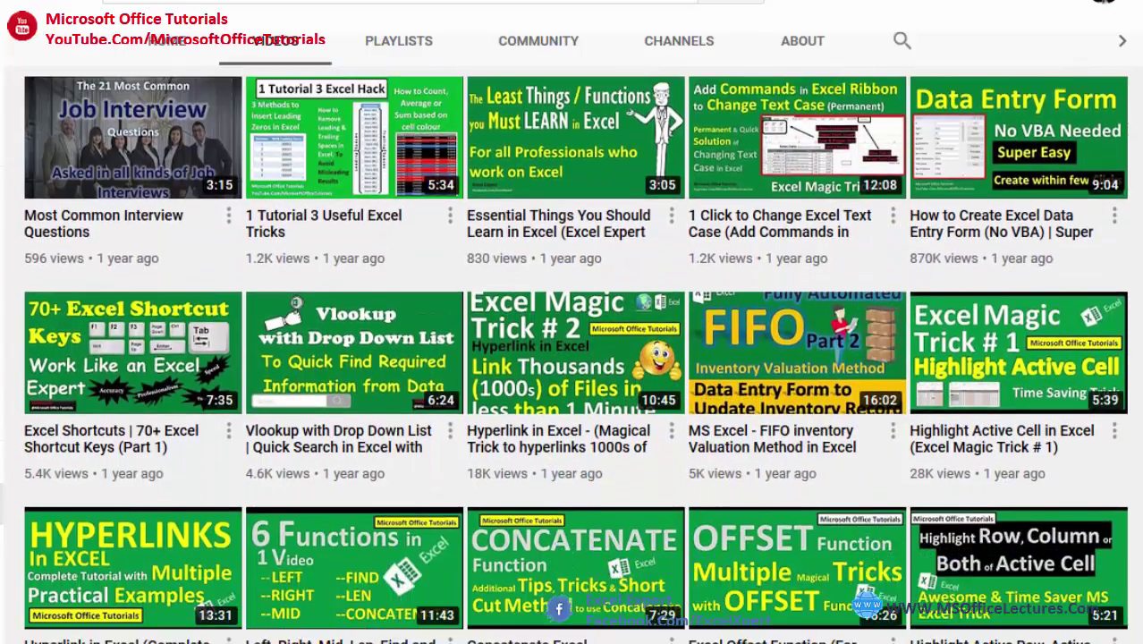
pyautogui.scroll(-8, 575, 354)
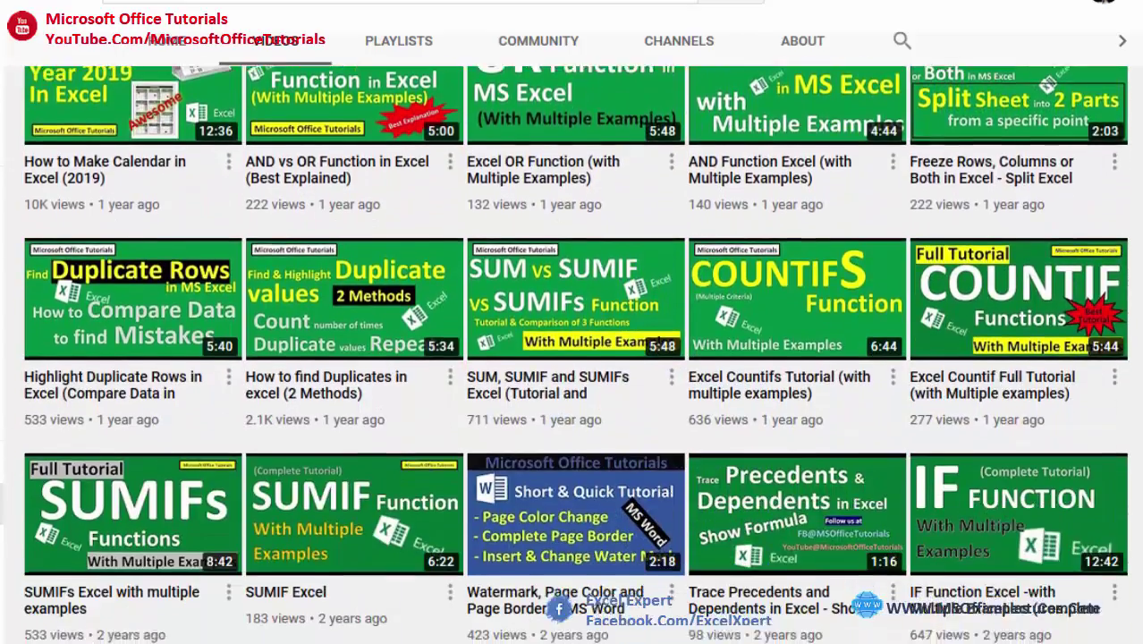